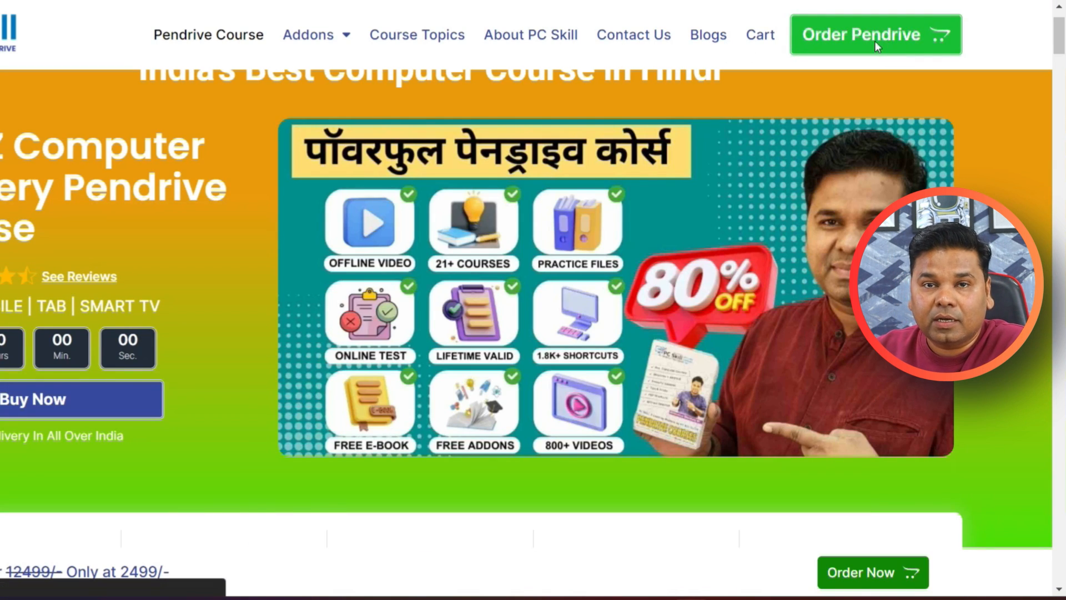
- Order the A to Z Computer Mastery Pendrive Course, apply the coupon code pcskill in the cart, and check the total
click(882, 40)
scroll(381, 395, down, 2)
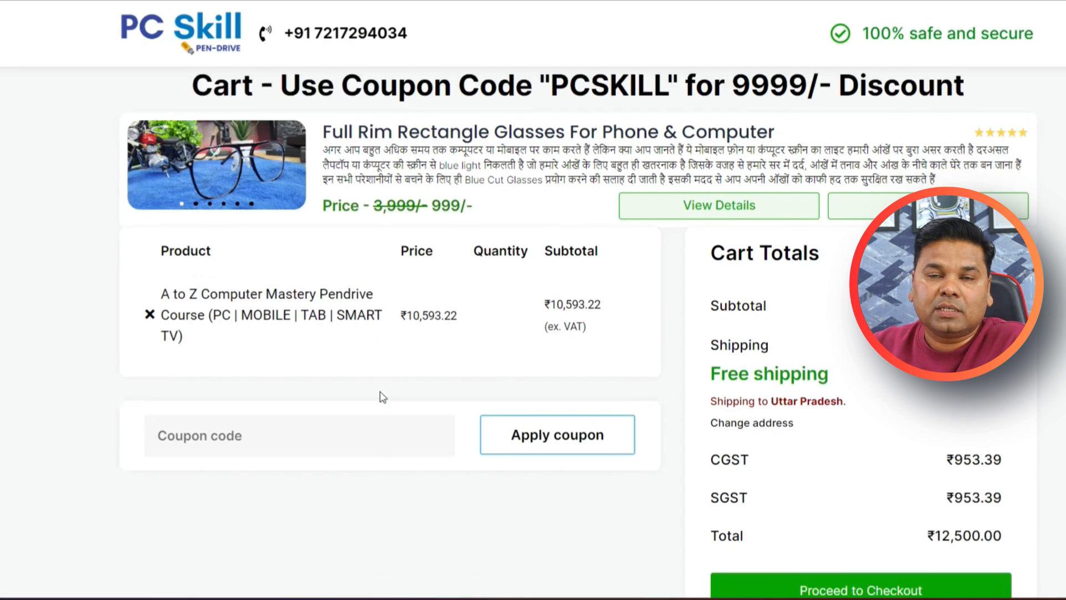
click(269, 467)
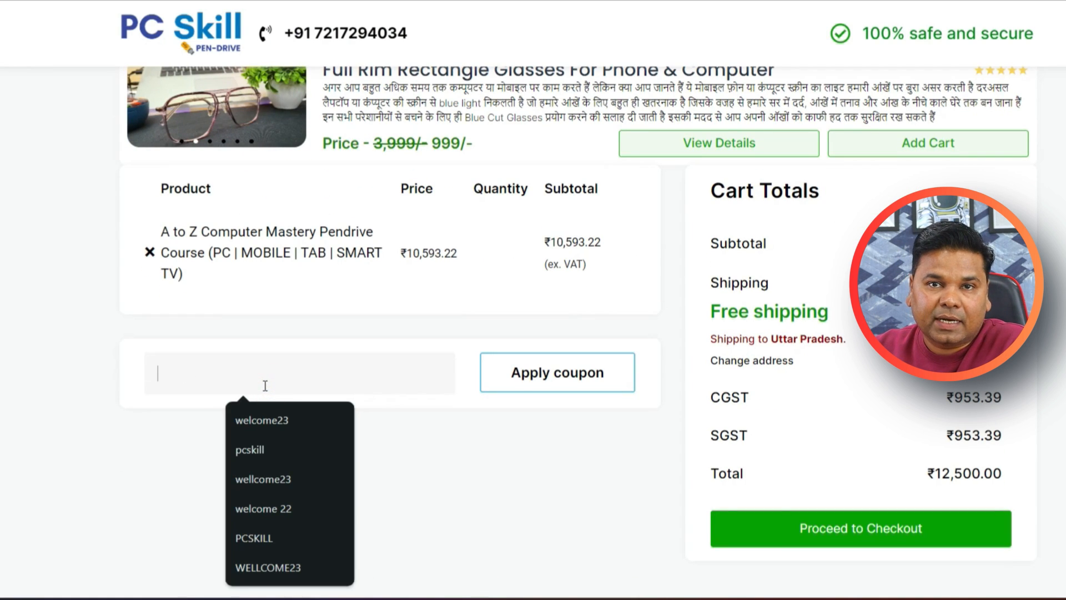
drag(924, 474, 1006, 476)
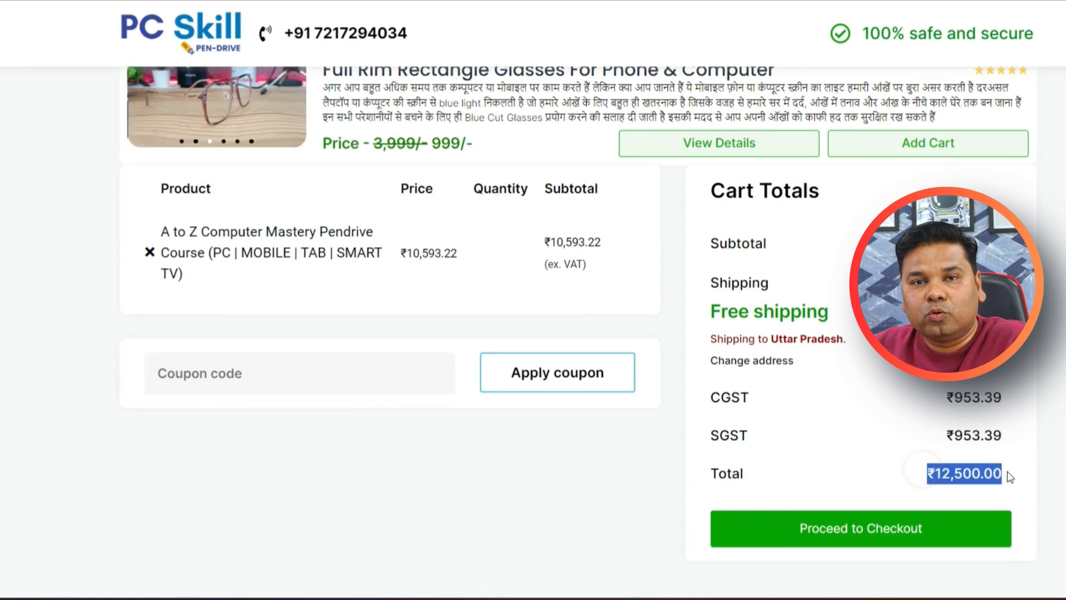
click(361, 375)
click(272, 457)
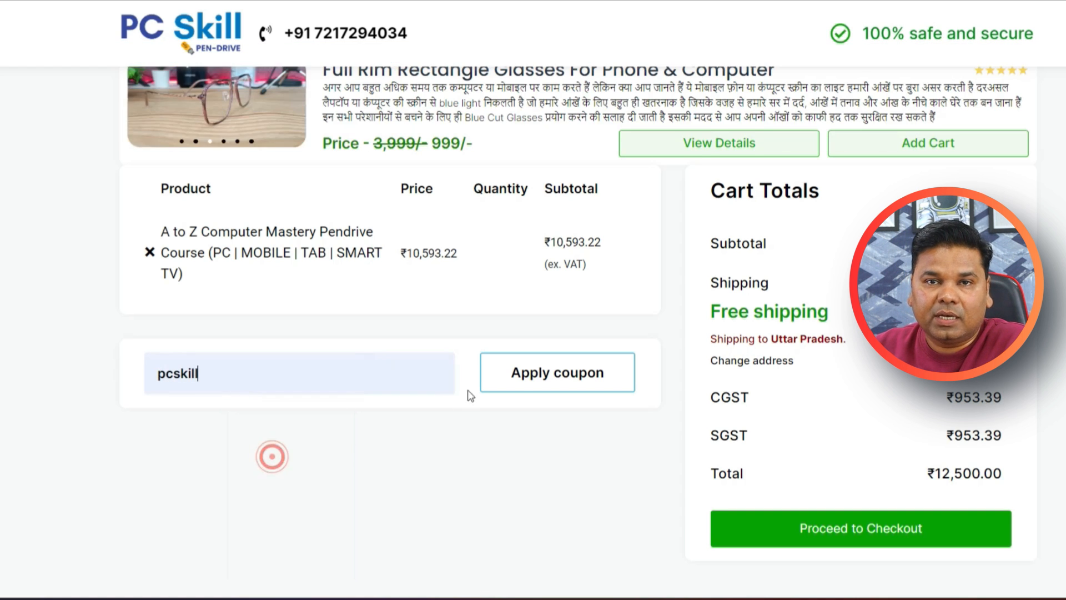
click(519, 372)
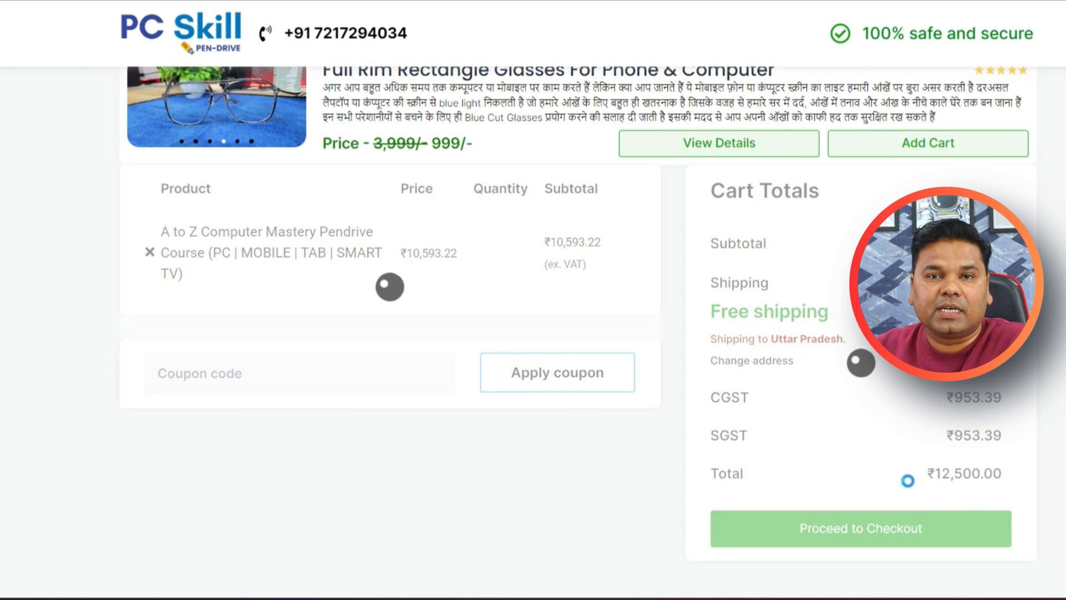
scroll(944, 507, down, 3)
drag(921, 469, 1029, 473)
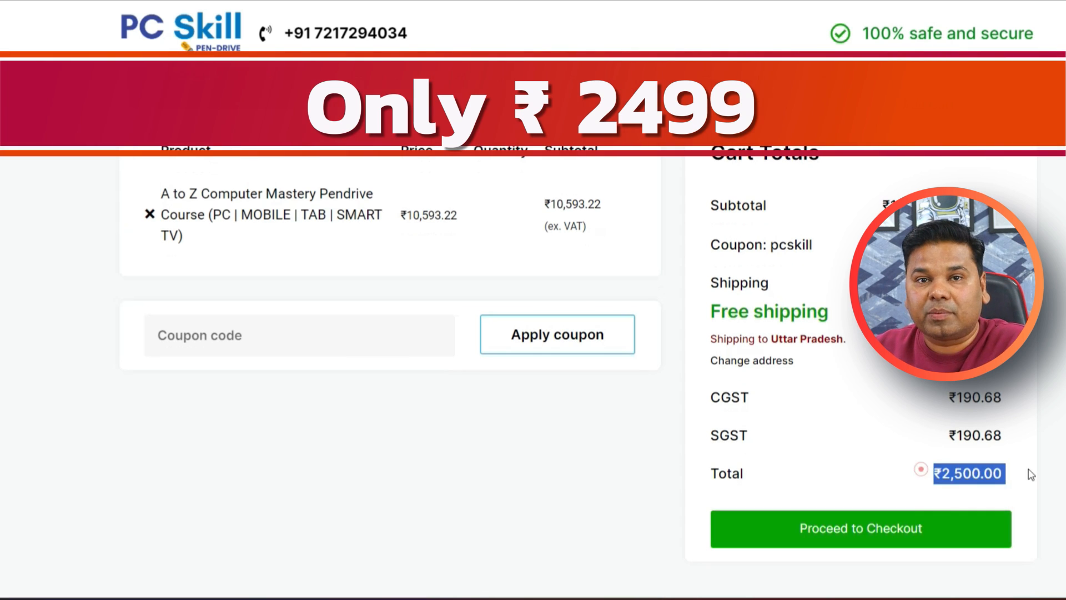
- Add the Full Rim Rectangle Glasses For Phone & Computer to the cart and check the cart total
scroll(821, 404, up, 3)
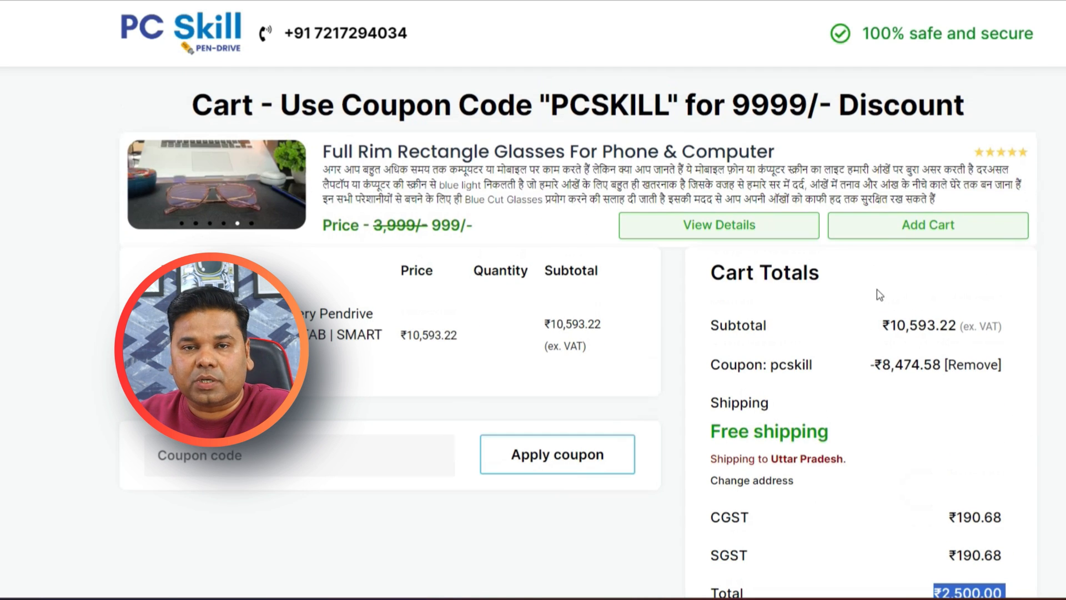
click(901, 225)
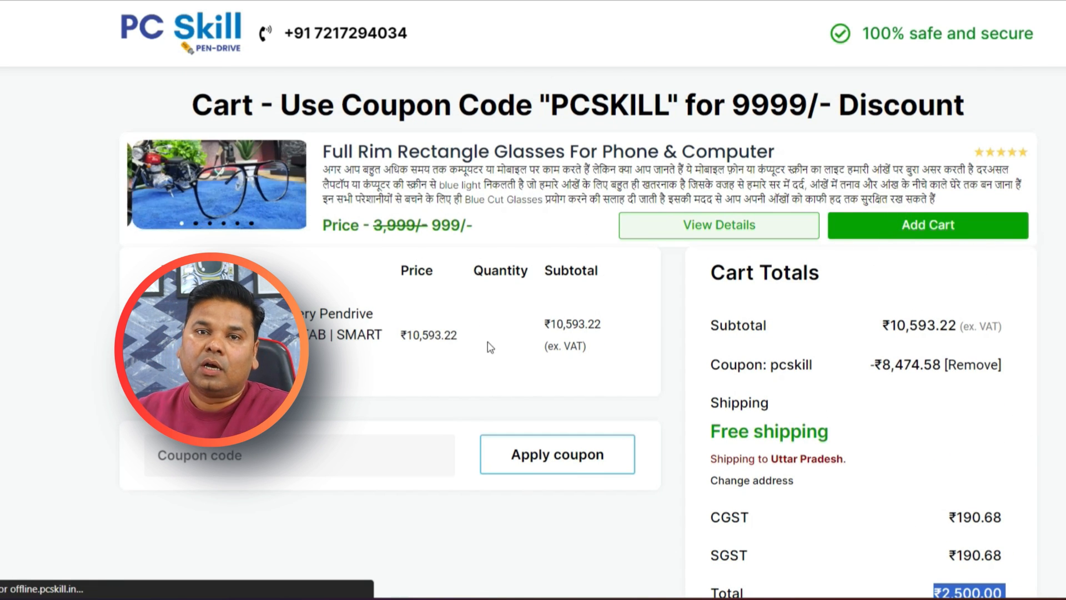
scroll(528, 403, down, 2)
drag(934, 473, 1018, 476)
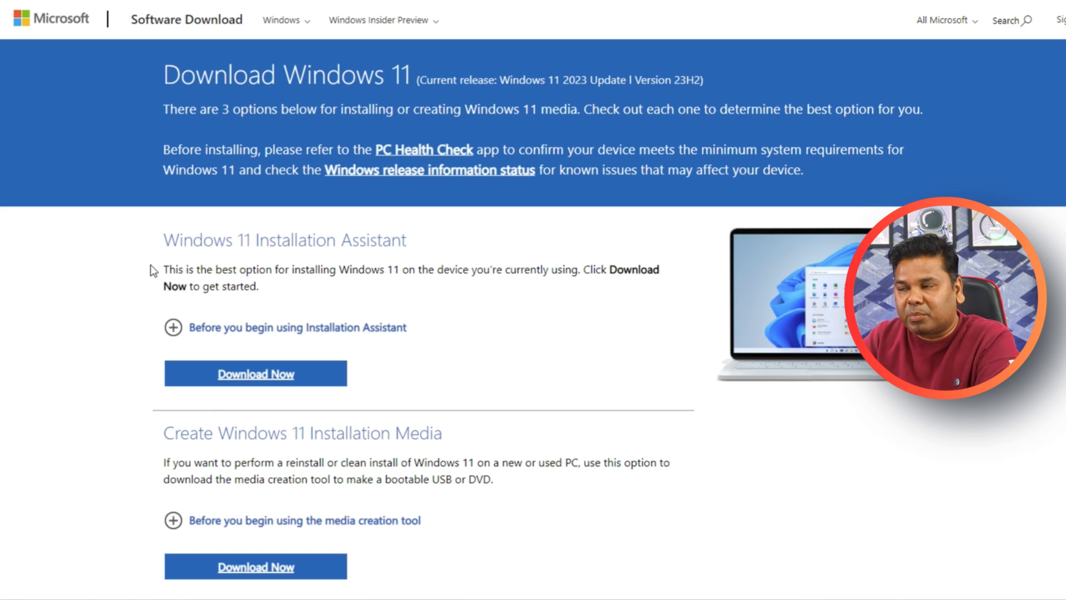
- On Microsoft's Windows 11 download page, request the disk image as Windows 11 (multi-edition ISO for x64 devices)
scroll(152, 272, down, 6)
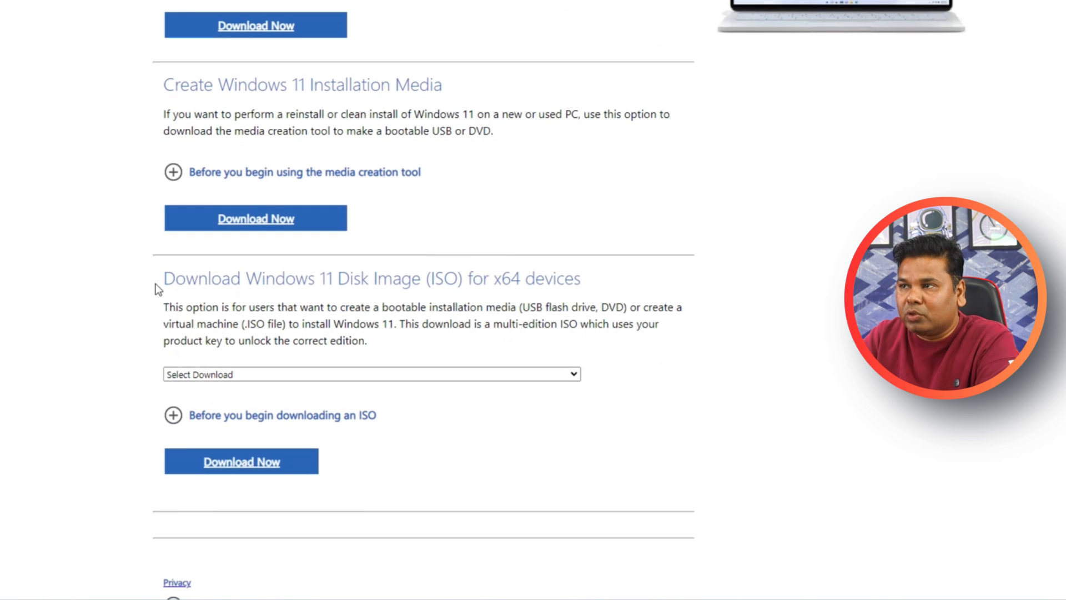
scroll(135, 279, down, 1)
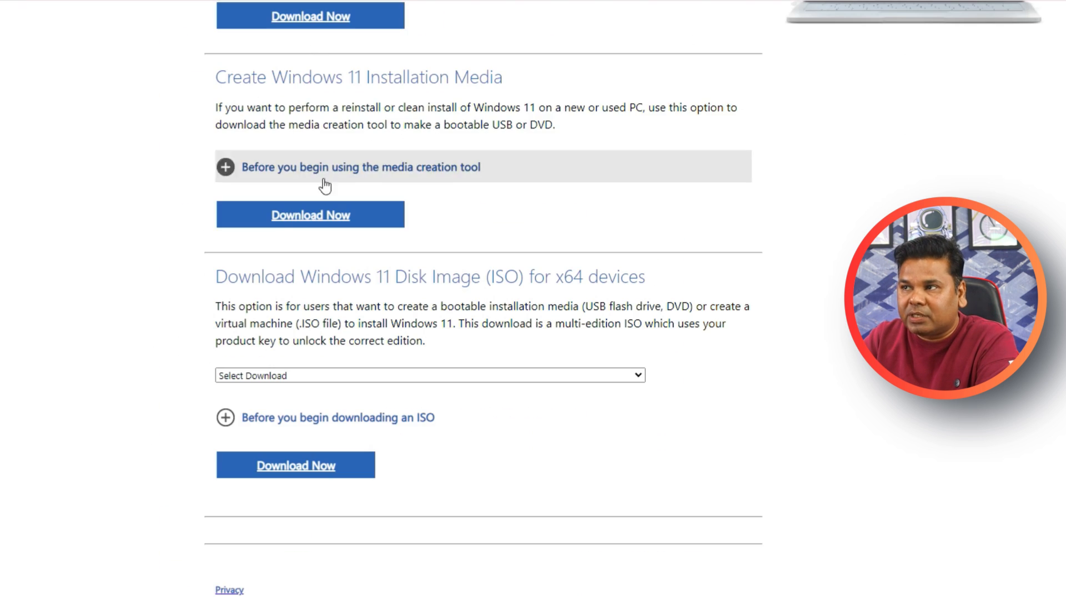
scroll(532, 302, up, 3)
scroll(242, 135, up, 2)
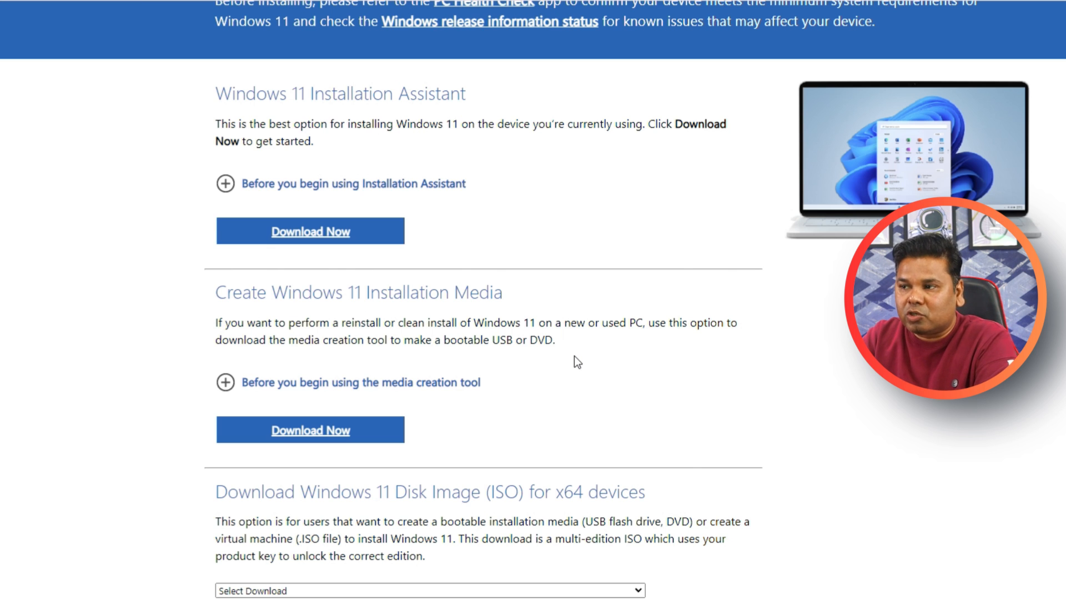
scroll(515, 323, down, 4)
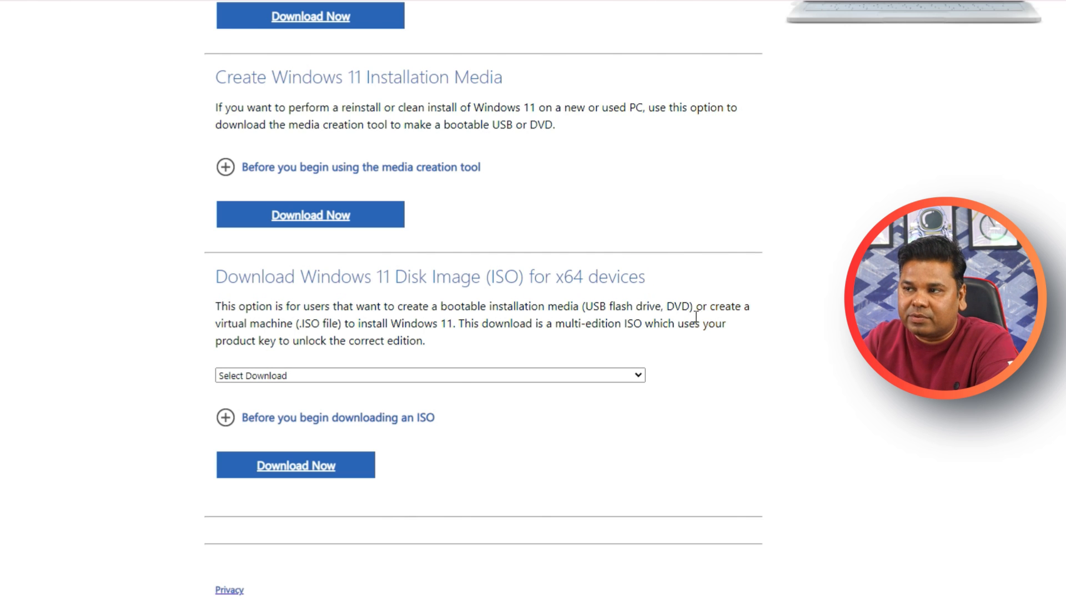
scroll(183, 379, down, 1)
click(296, 326)
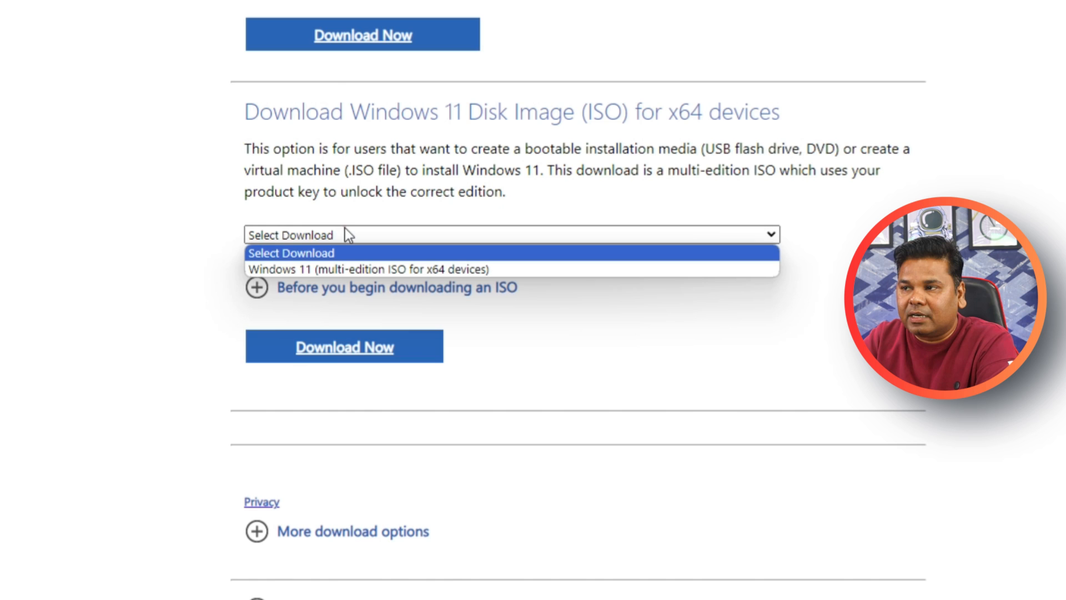
click(342, 271)
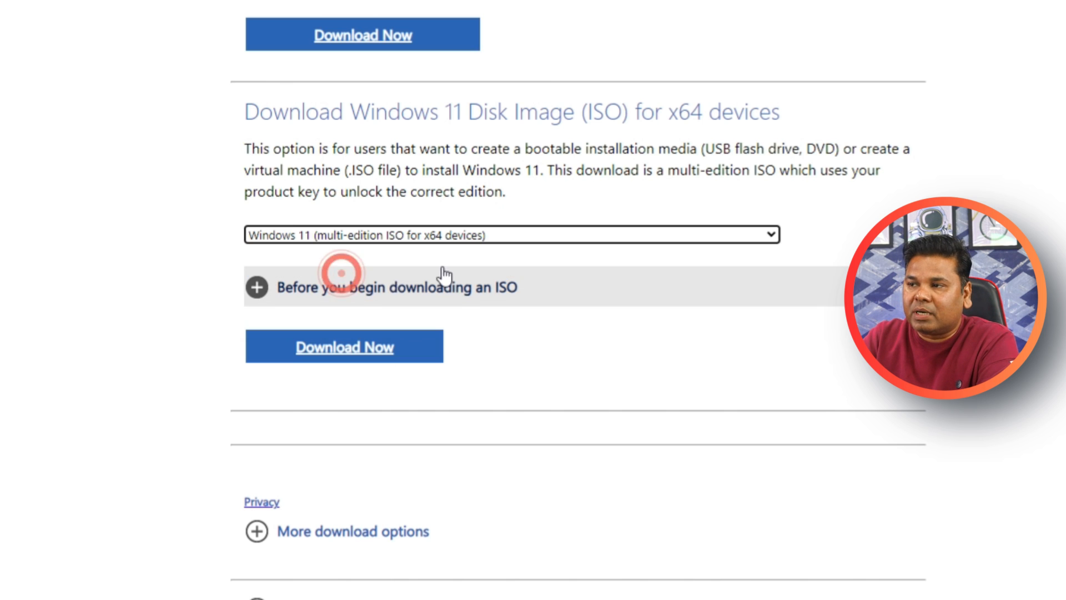
click(341, 354)
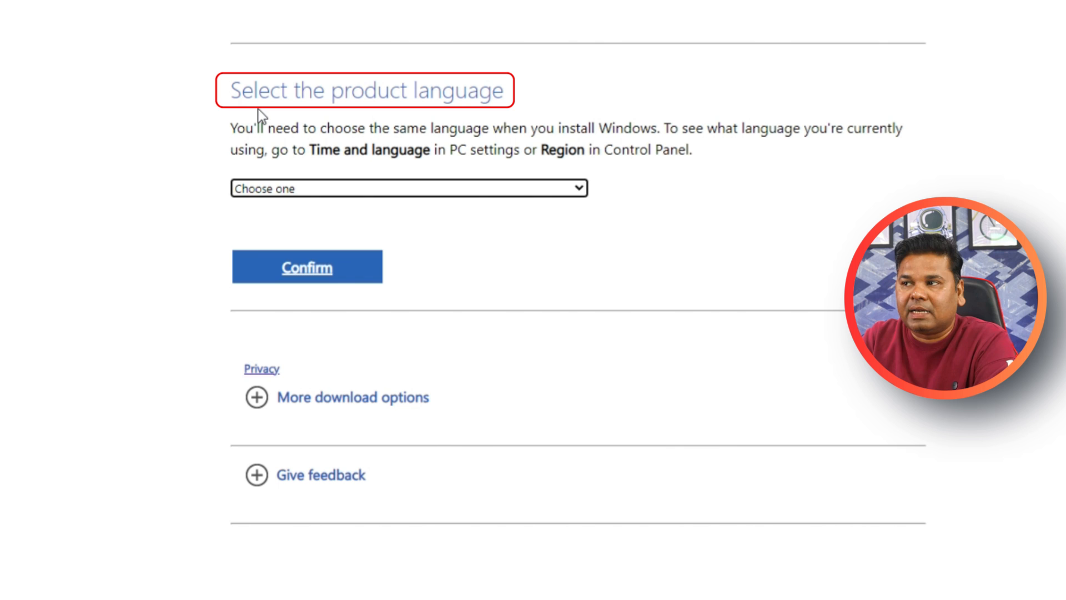
- Choose English International as the product language and confirm the request
click(779, 221)
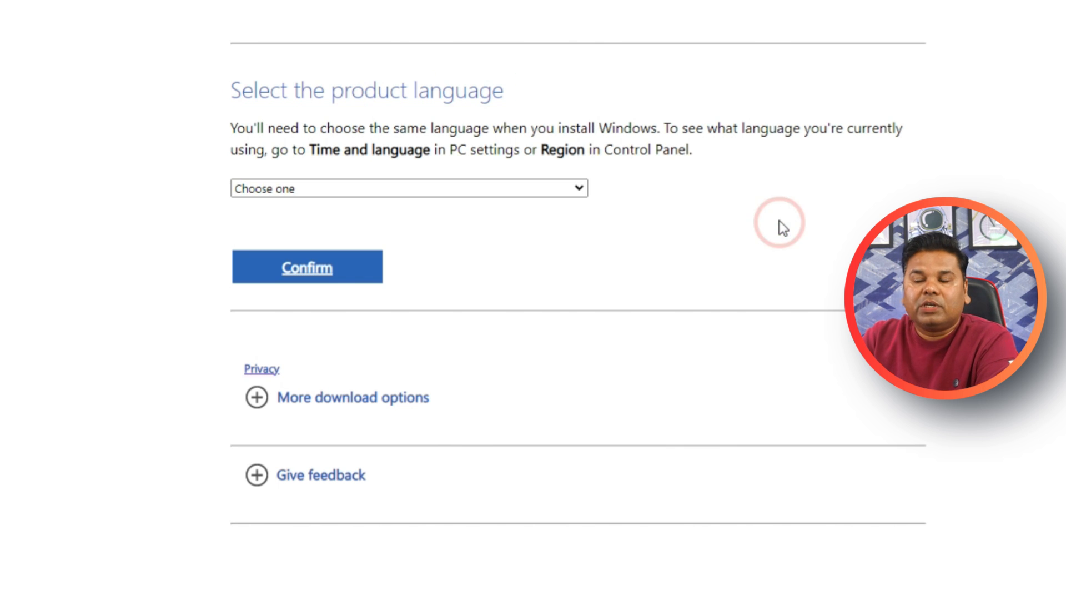
click(549, 188)
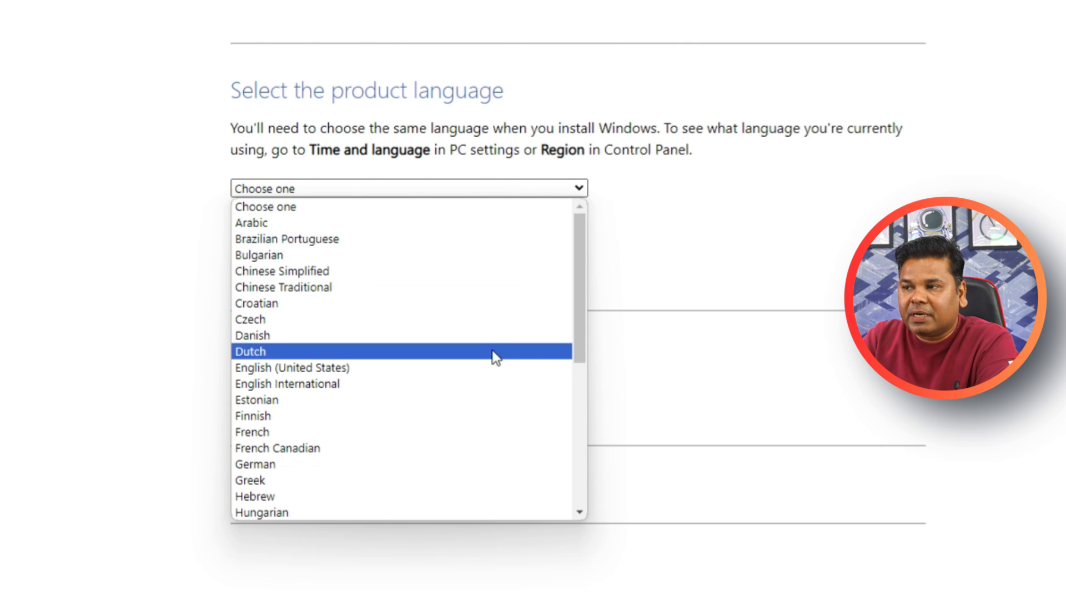
click(482, 385)
click(316, 269)
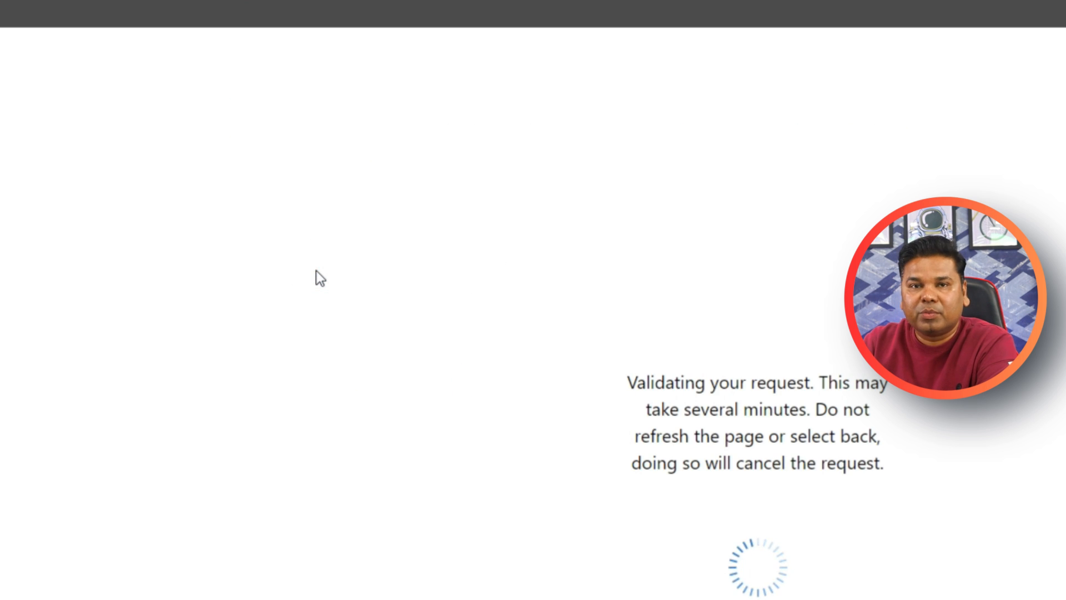
- Start the 64-bit download of Windows 11 English International and show its progress in the browser's recent downloads
scroll(165, 166, up, 2)
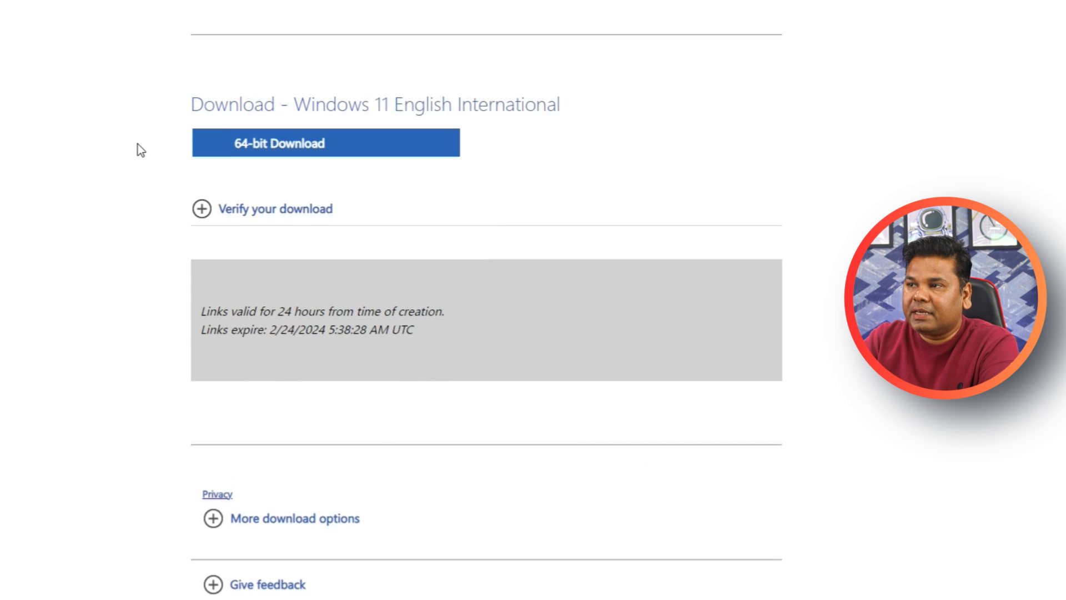
scroll(141, 150, up, 1)
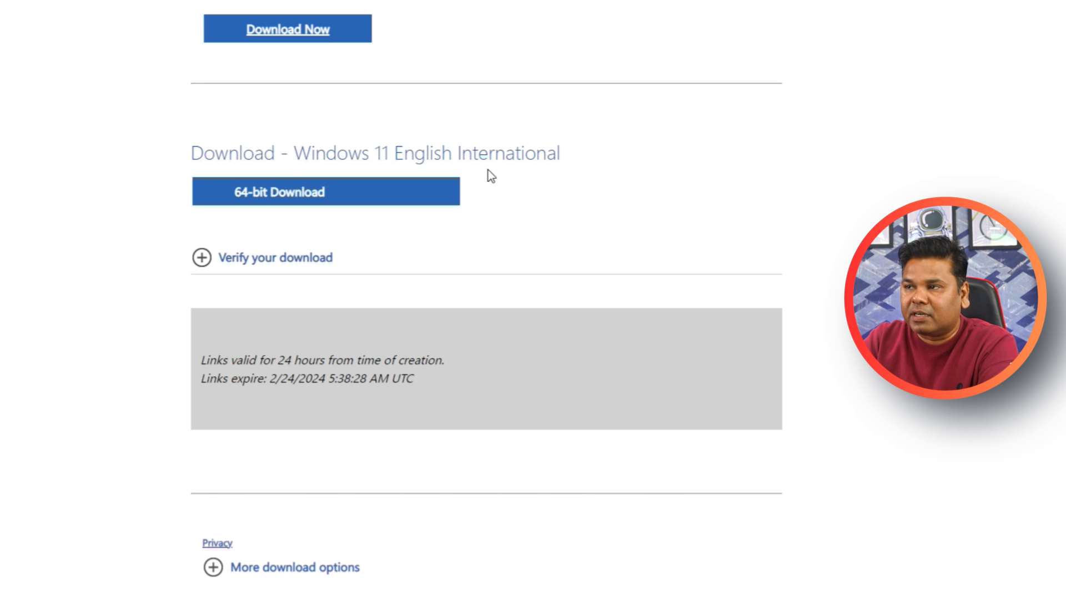
click(278, 197)
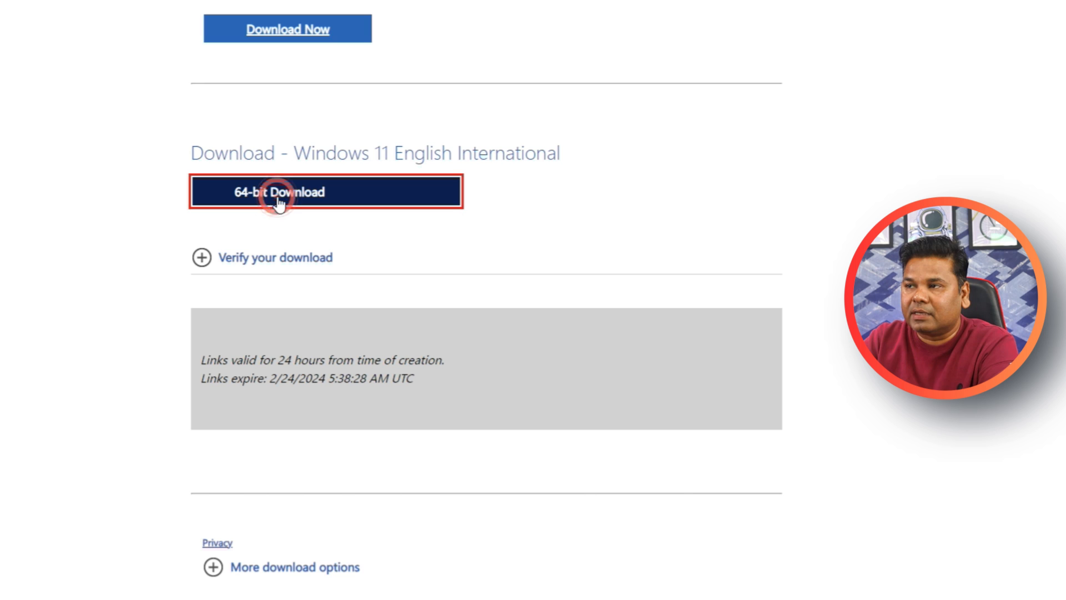
click(1030, 16)
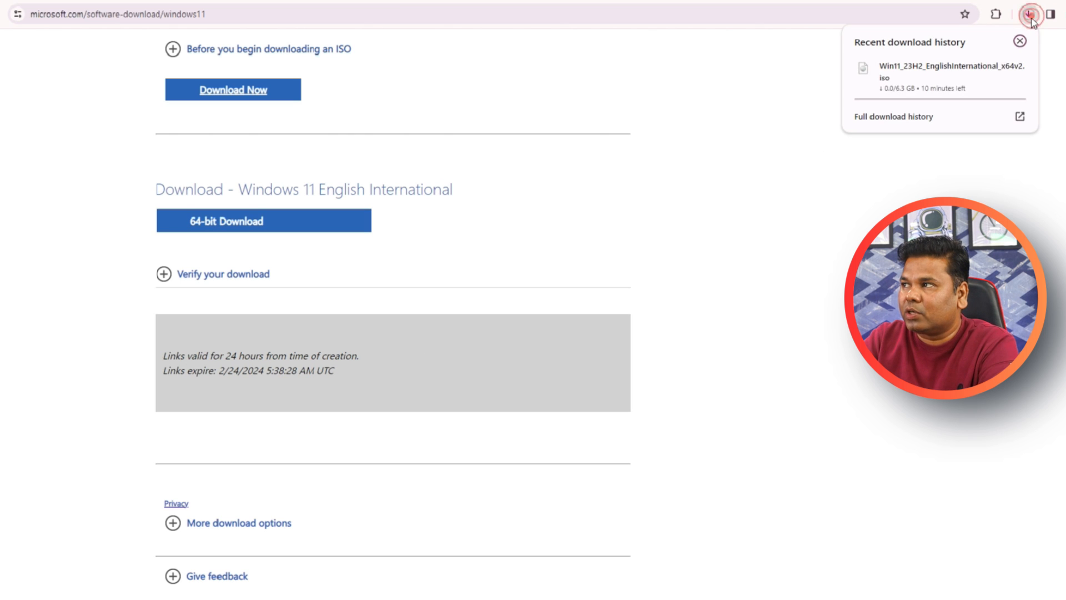
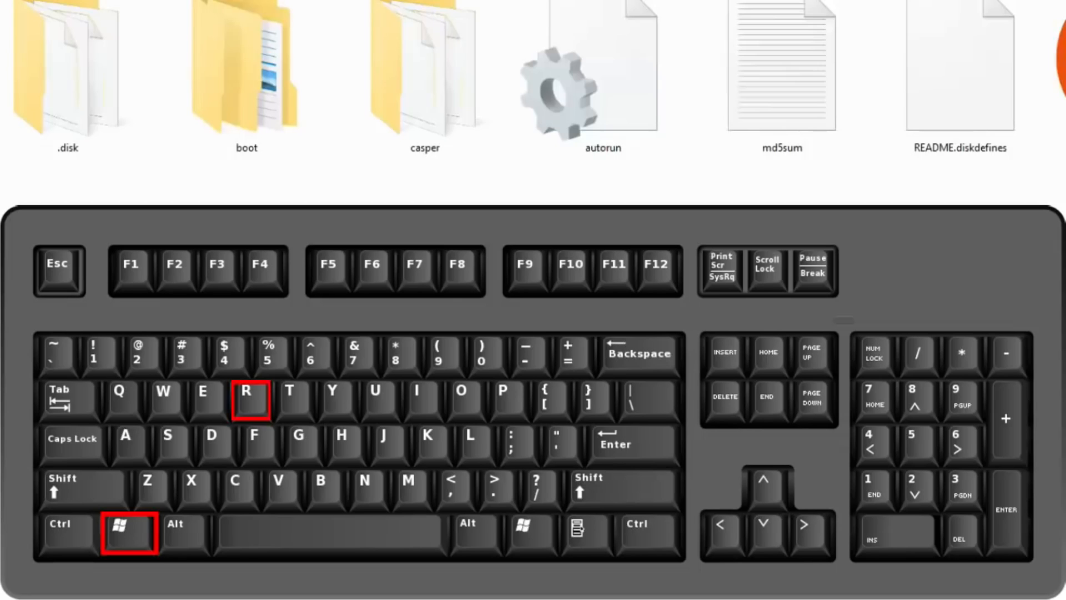
- Open a Command Prompt by running cmd and start the diskpart utility in it
key(super+r)
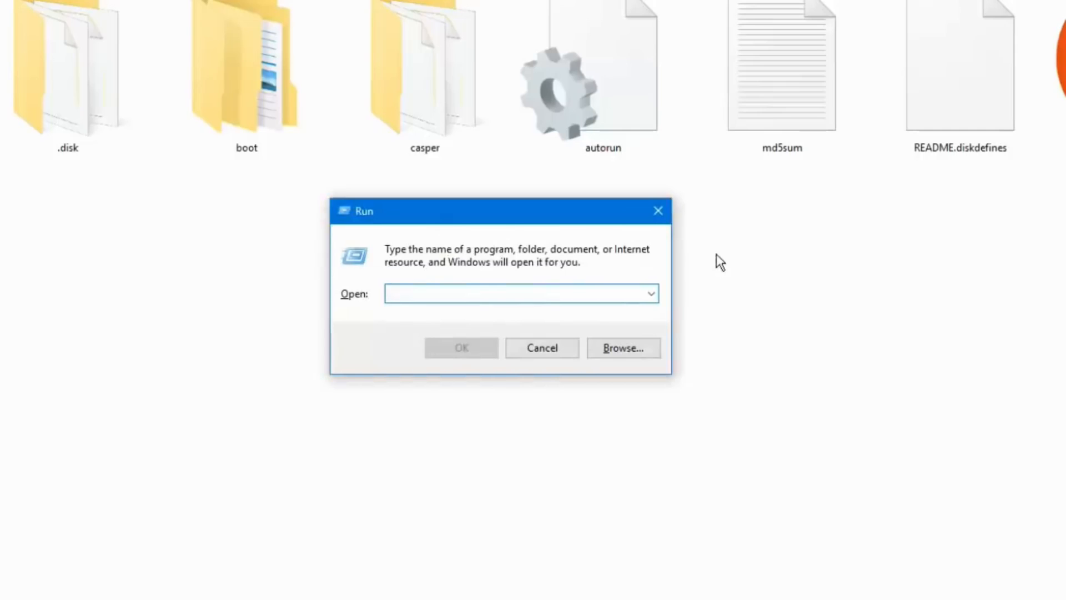
text(cmd)
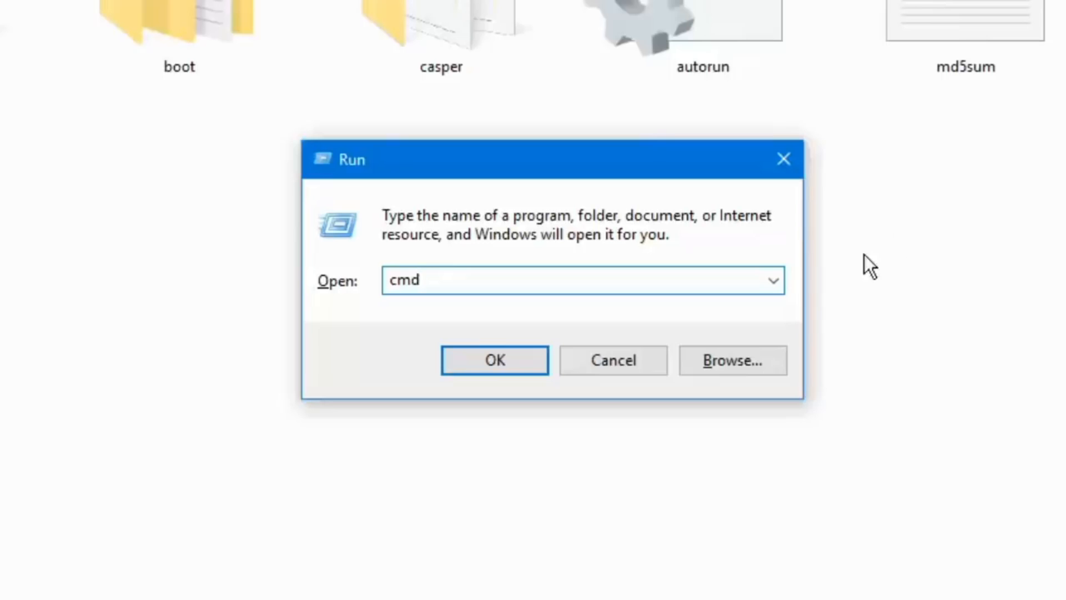
click(534, 361)
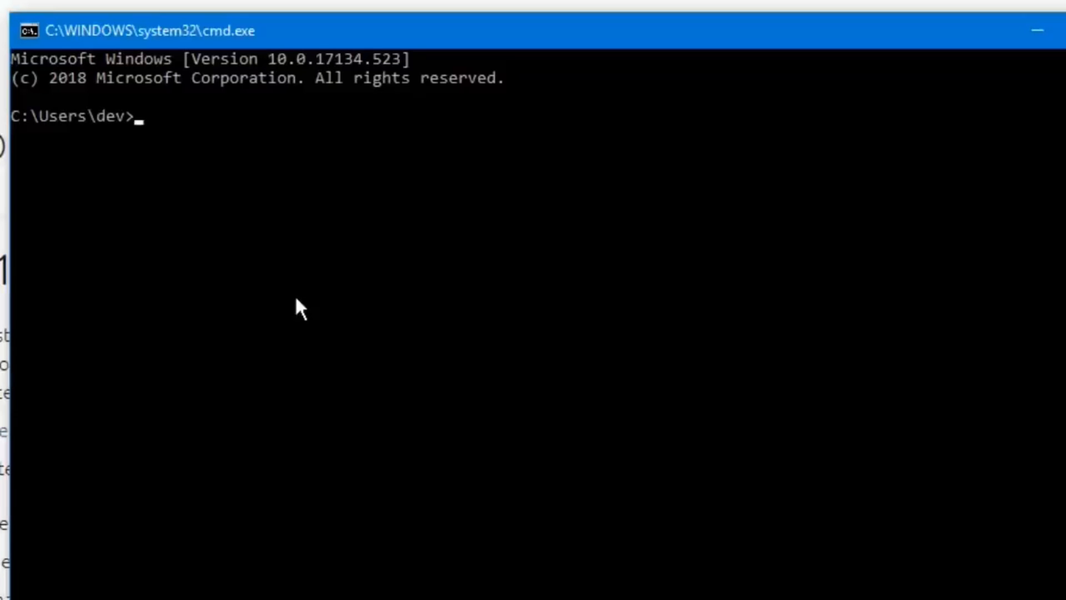
text(di)
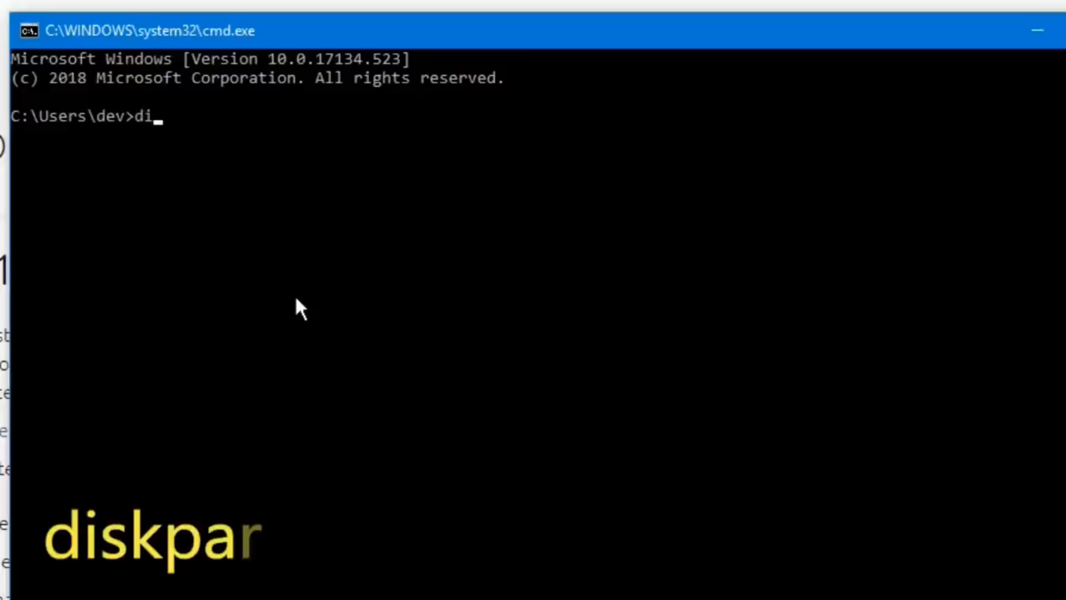
text(skpart)
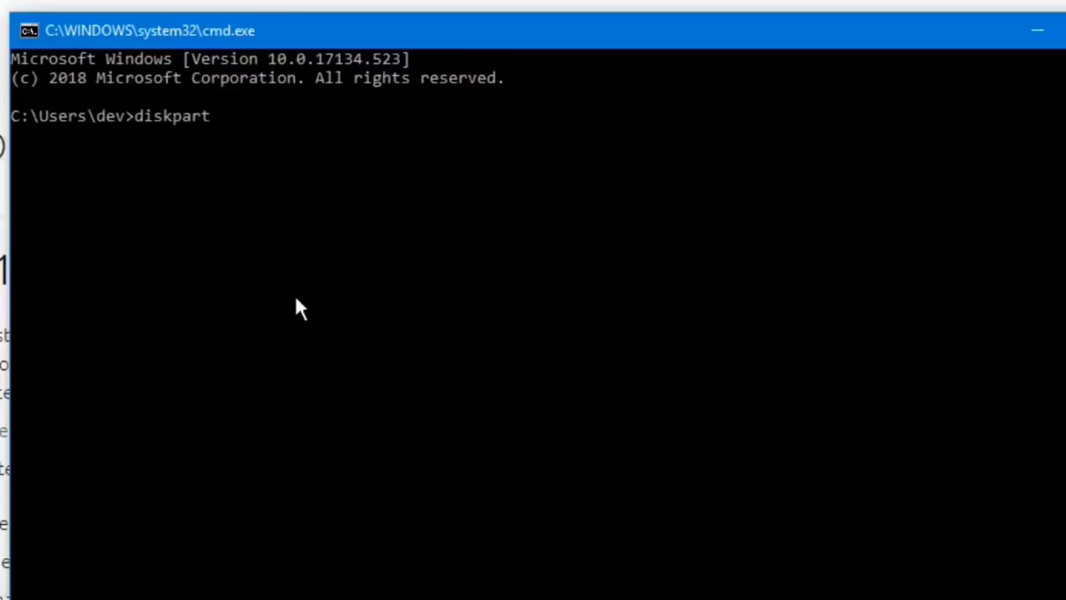
key(Return)
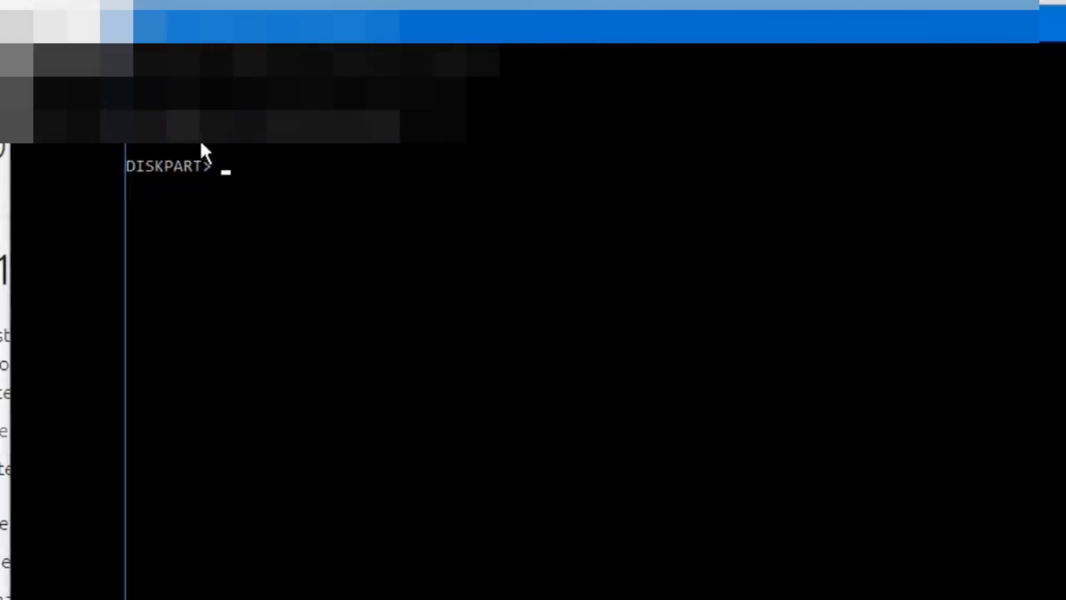
- List the disks connected to the computer with DiskPart's list disk command
drag(561, 25, 479, 12)
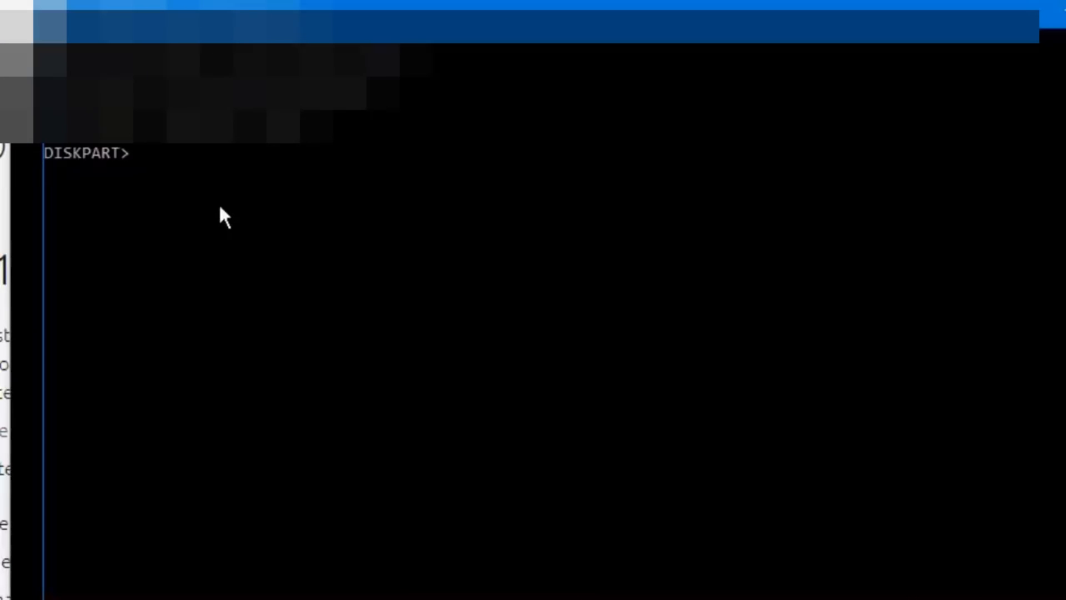
text(l)
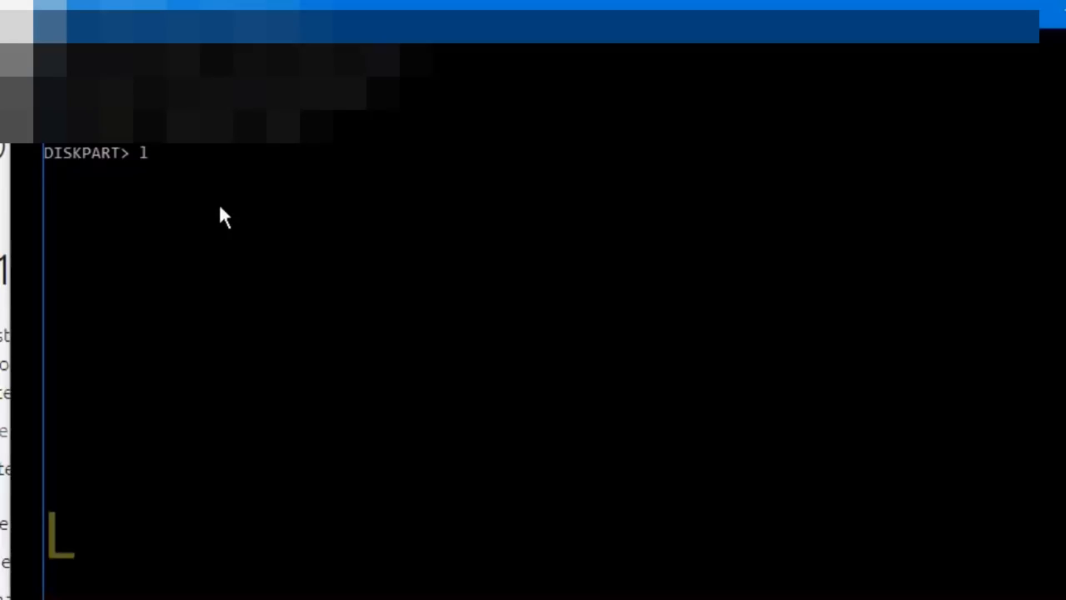
text(ist )
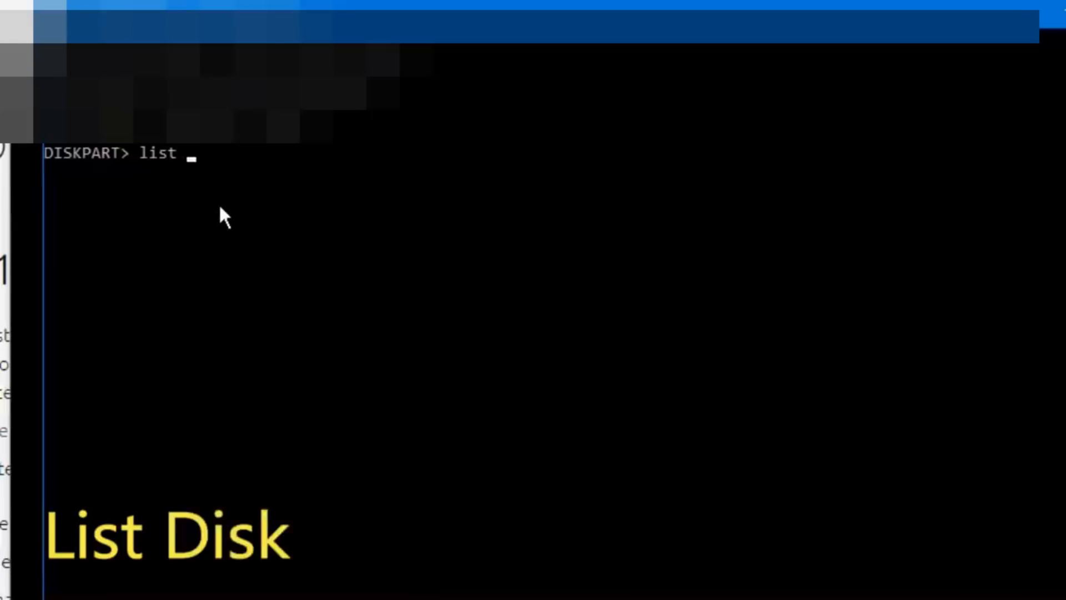
text(disk)
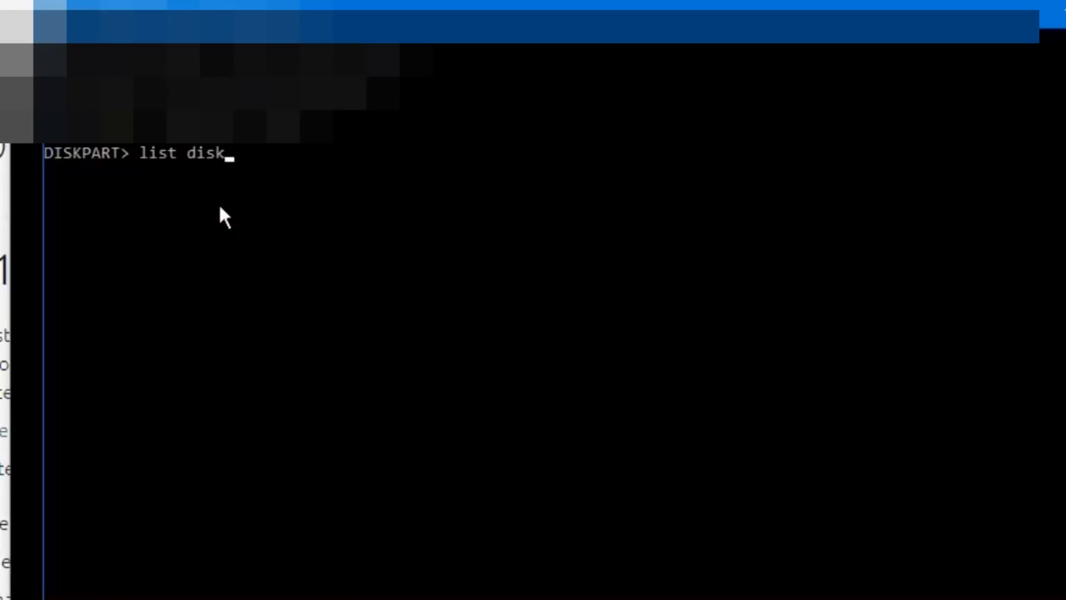
key(Return)
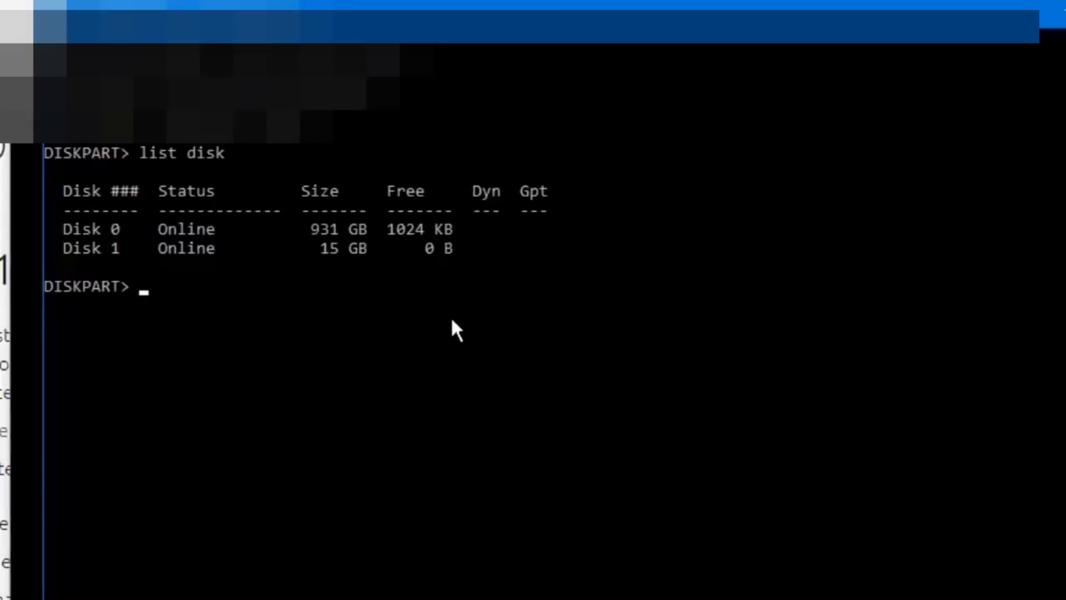
- Select disk 1 in DiskPart and erase it with the clean command
text(sel)
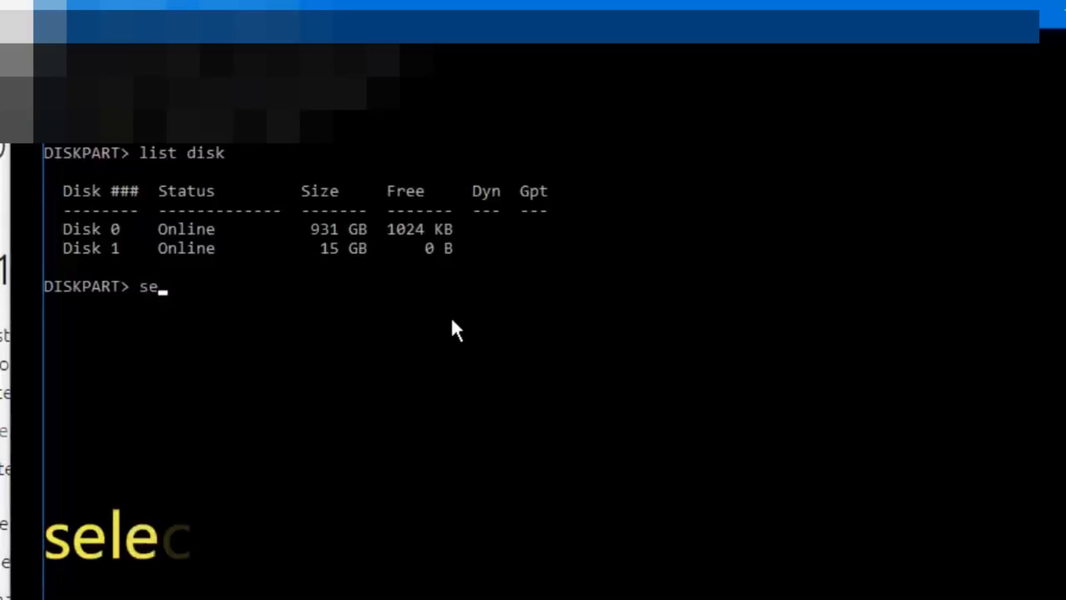
text(ec)
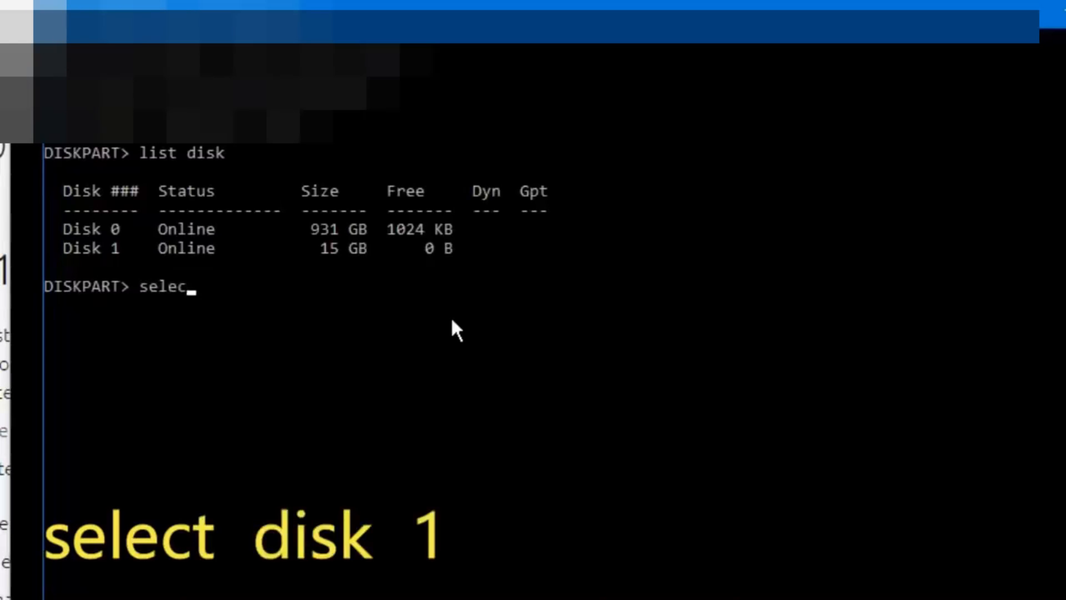
text(t disk 1)
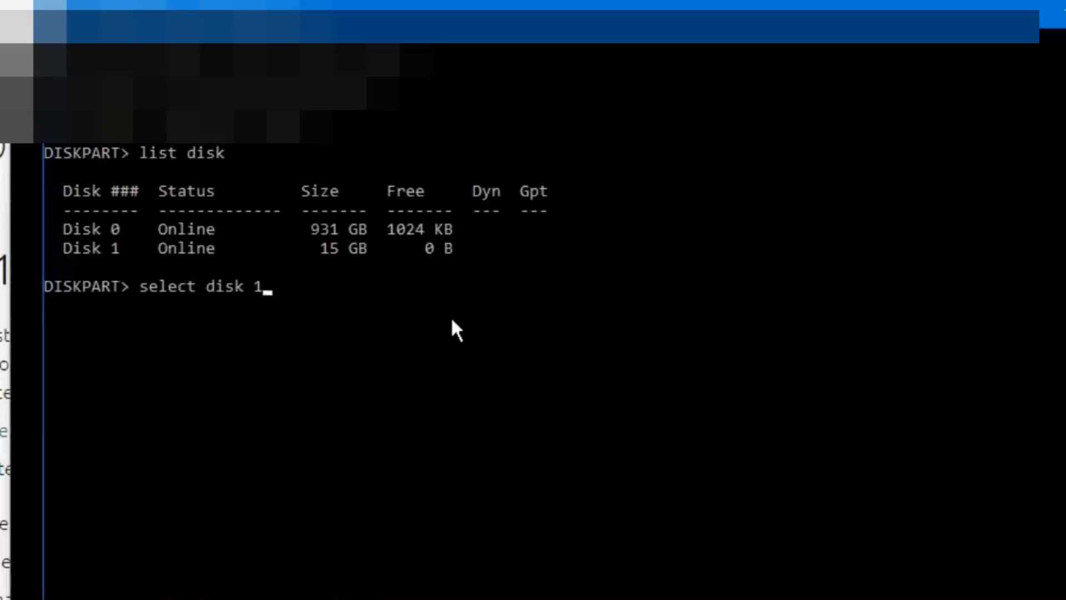
key(Return)
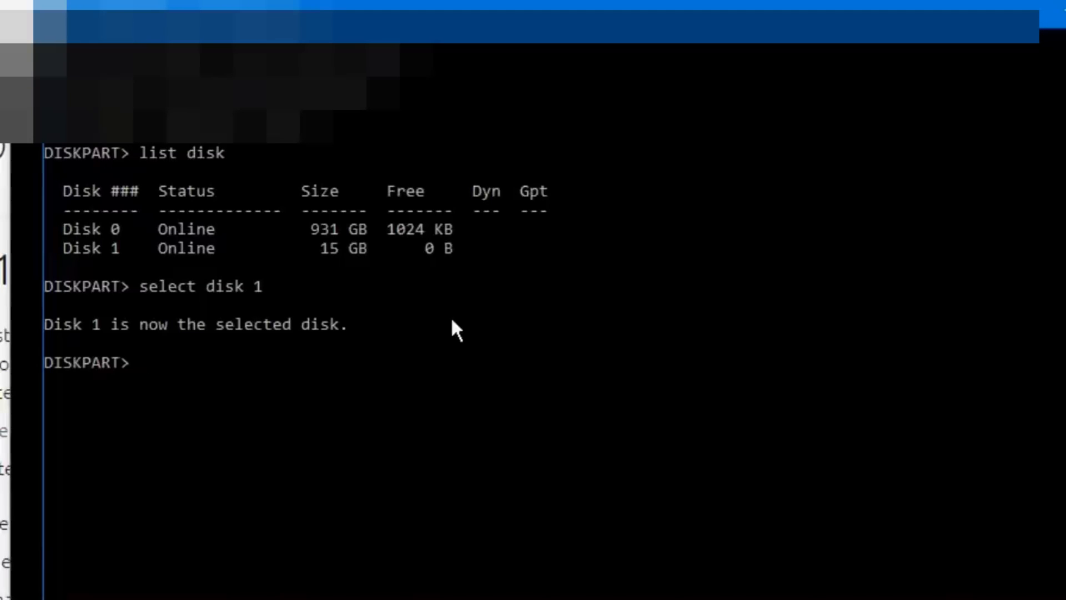
text(clean)
key(Return)
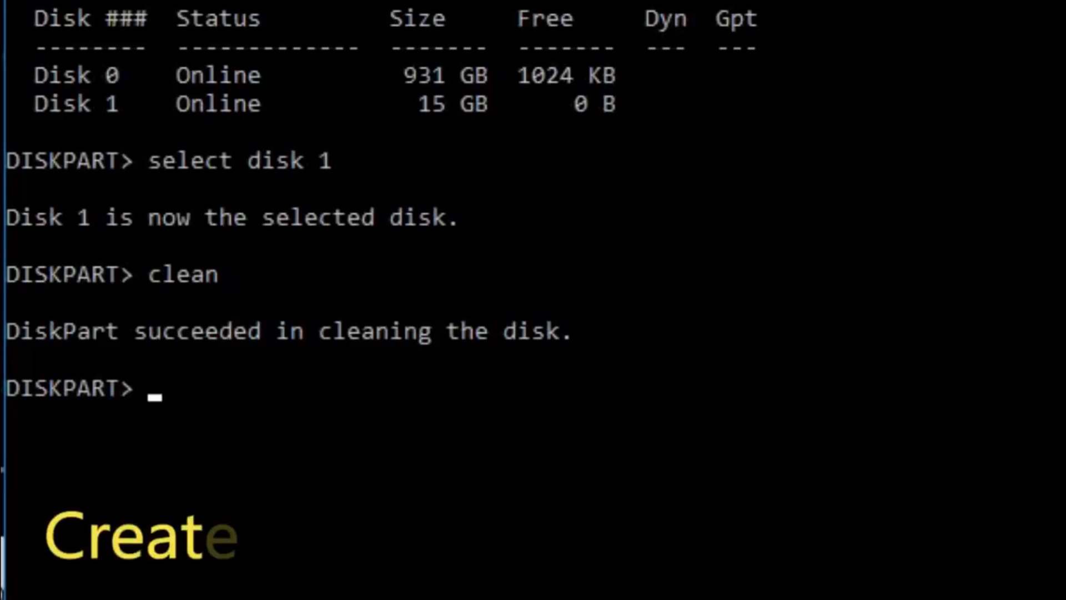
- Create a primary partition on the cleaned disk with create partition primary
text(cr)
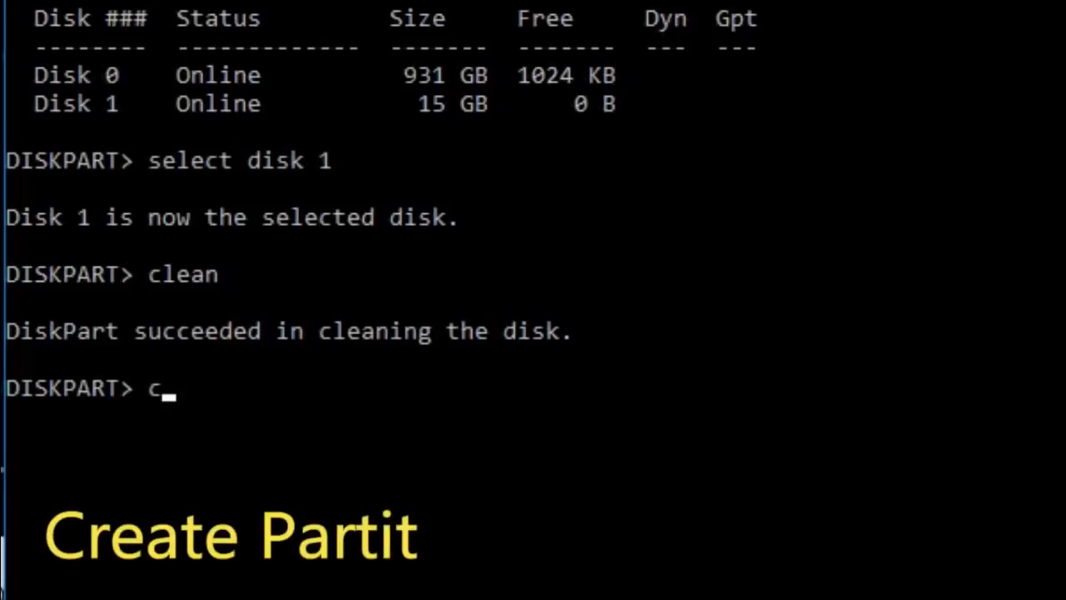
text(e)
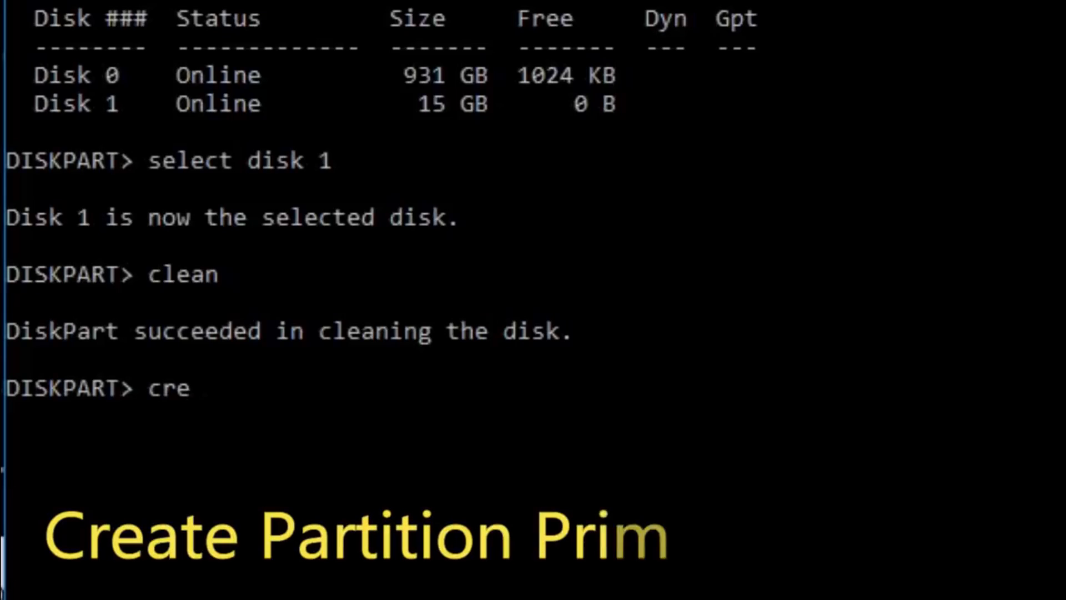
text(ate )
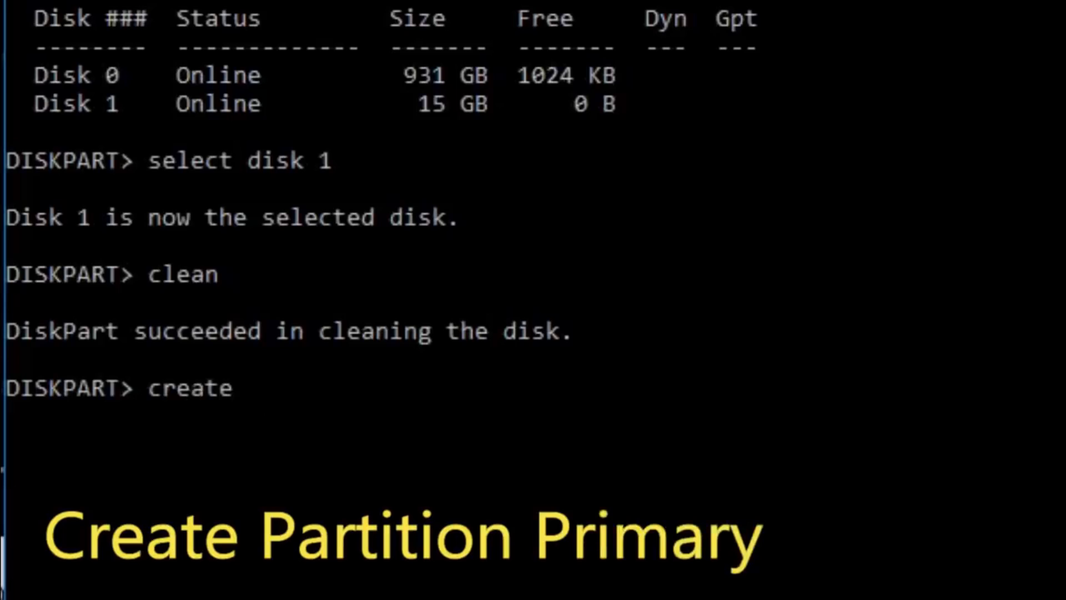
text(pra)
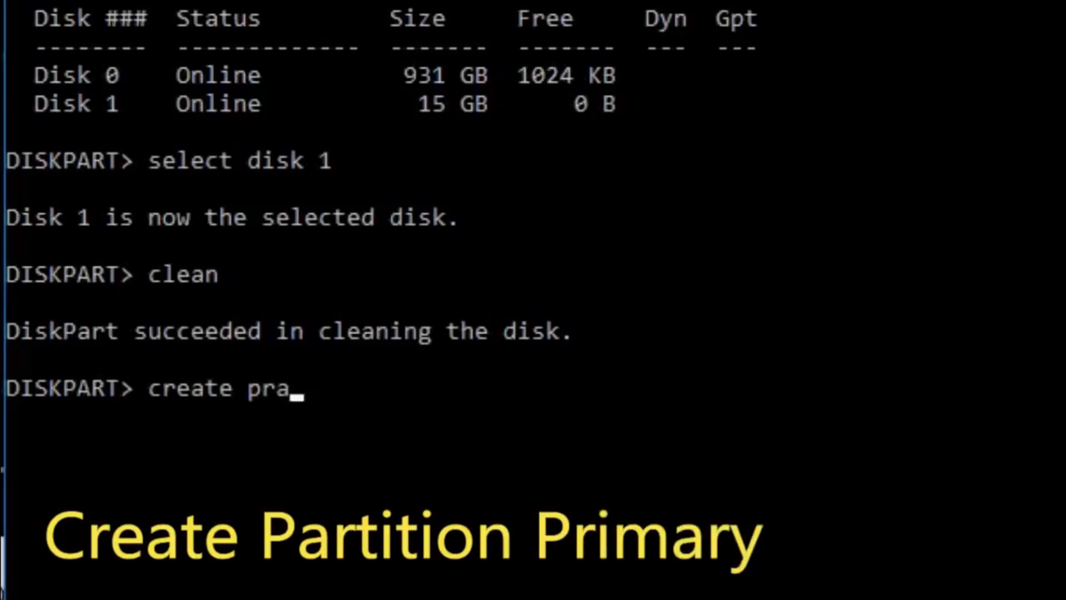
text(titi)
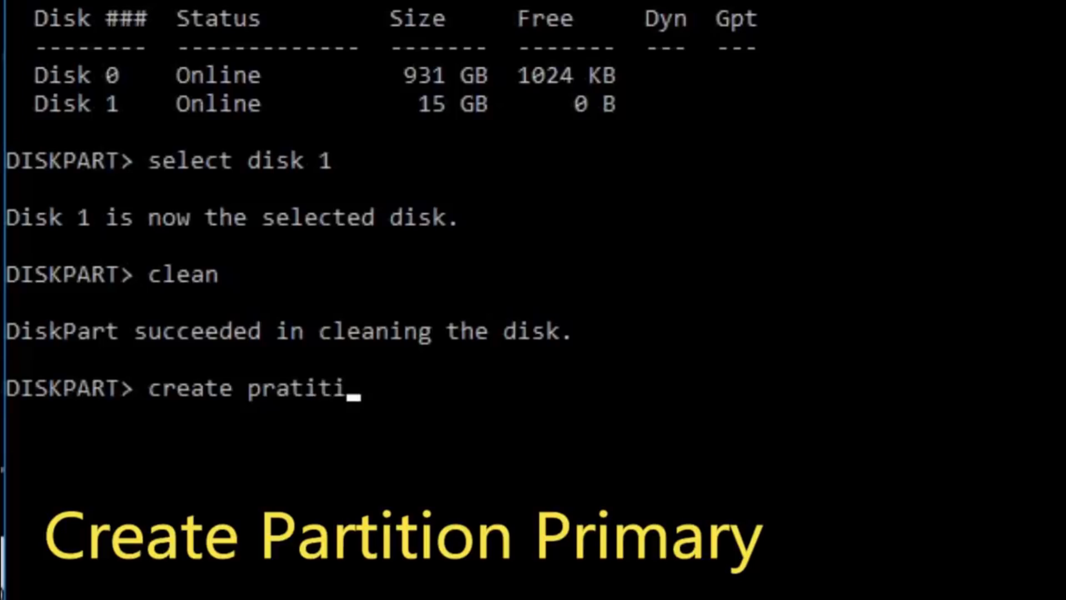
text(on prima)
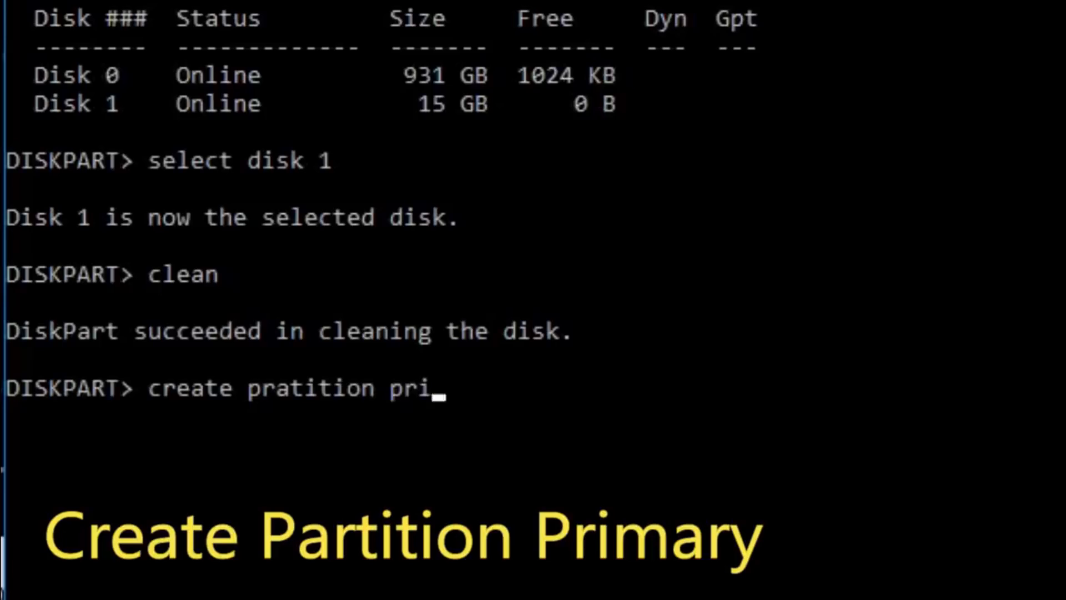
text(ry)
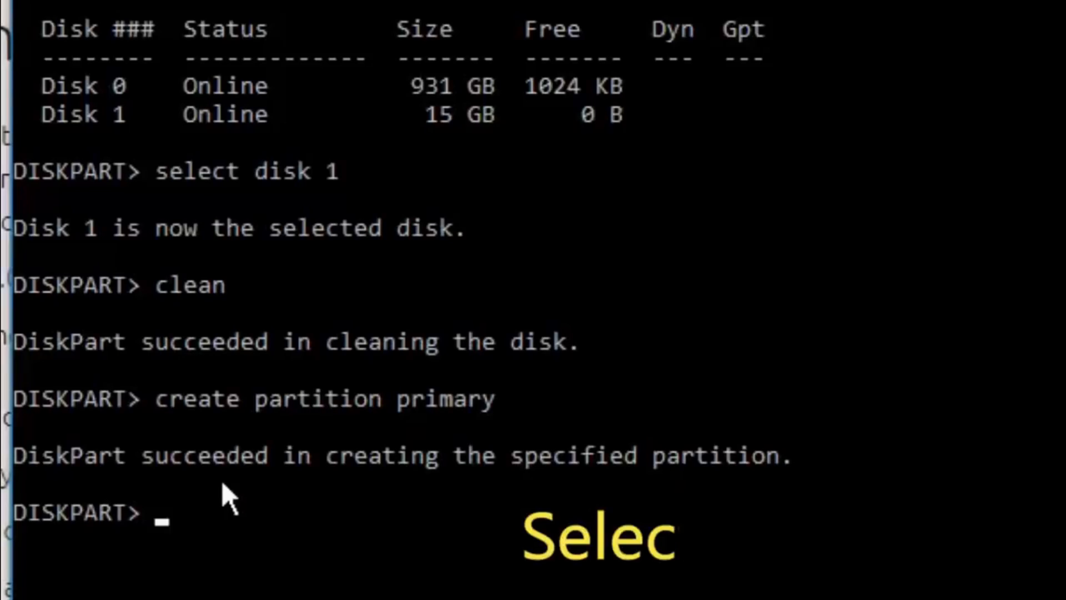
- Select partition 1 and quick-format it as NTFS with format fs=ntfs quick
text(select partition 1)
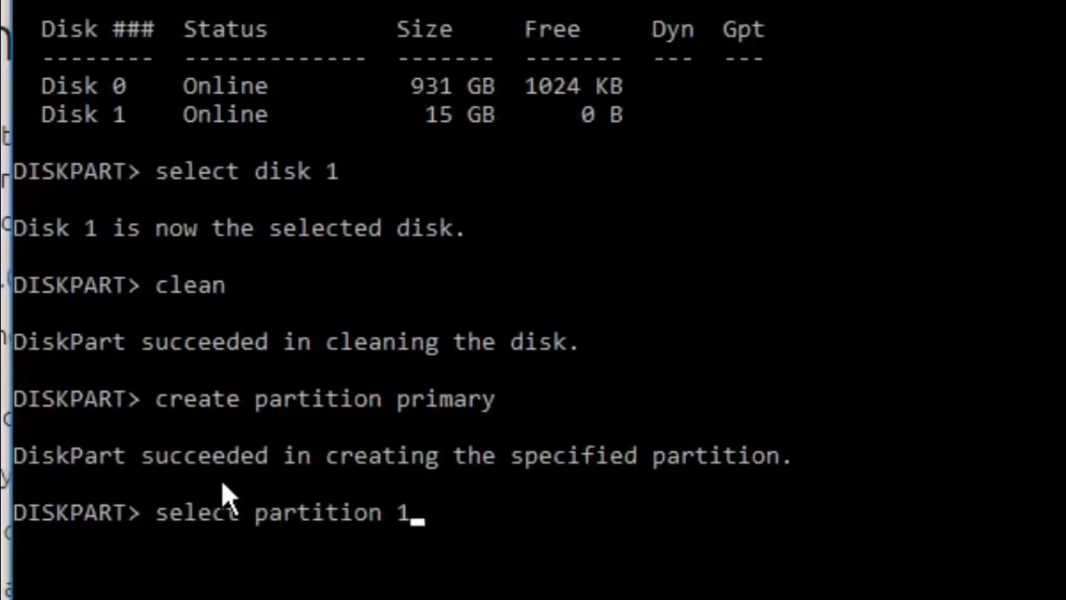
key(Return)
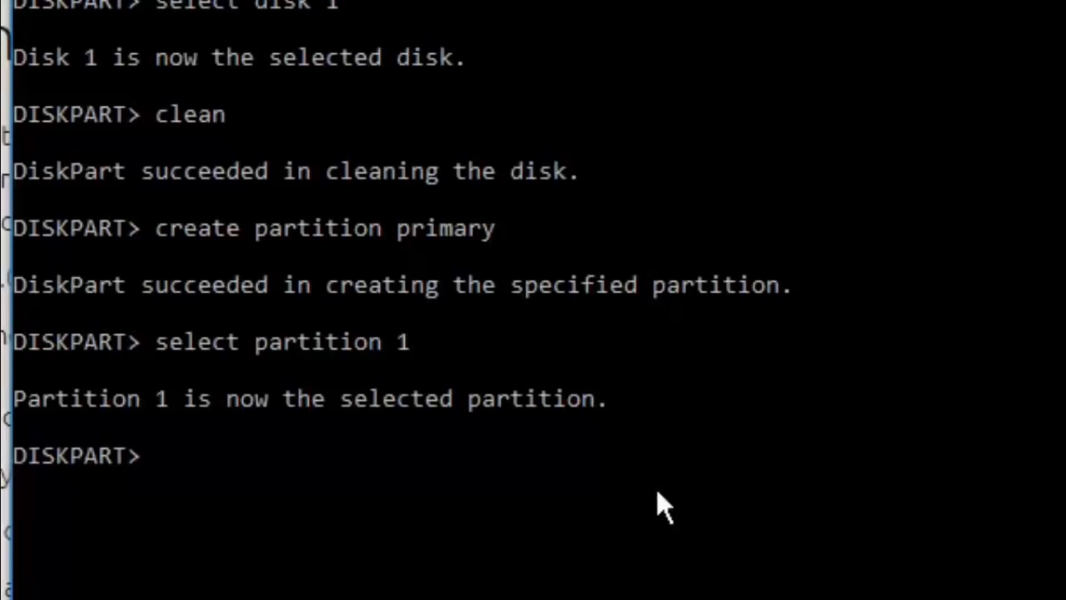
text(format)
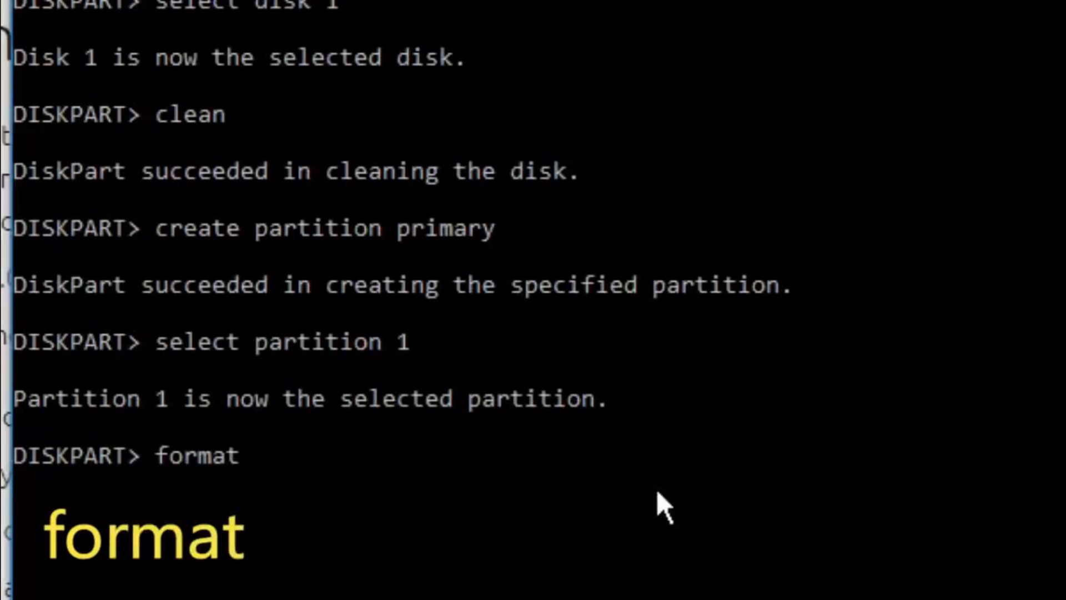
text( fs=)
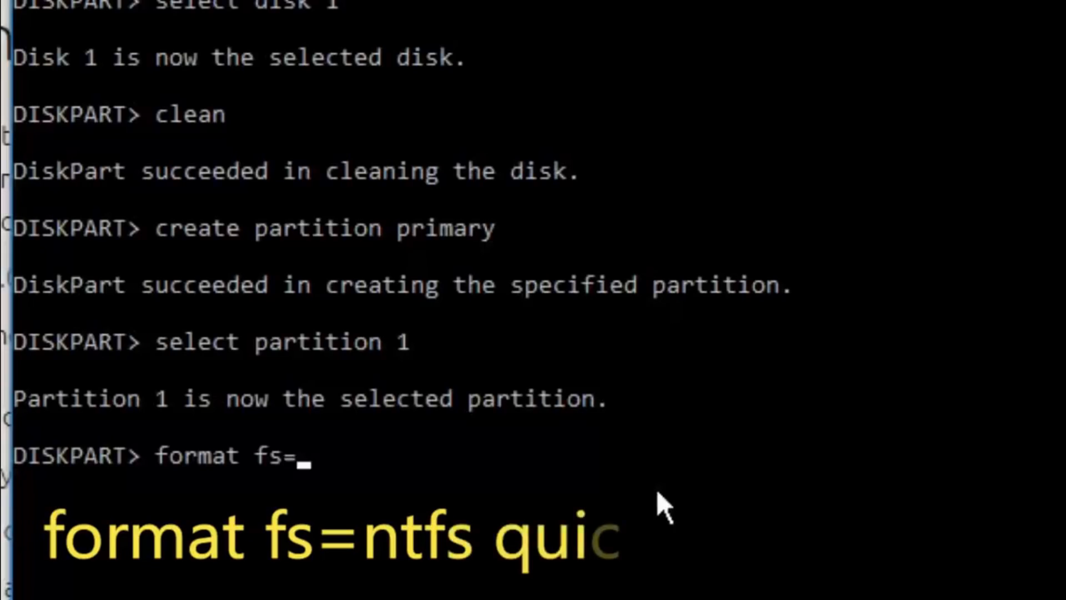
text(ntfs)
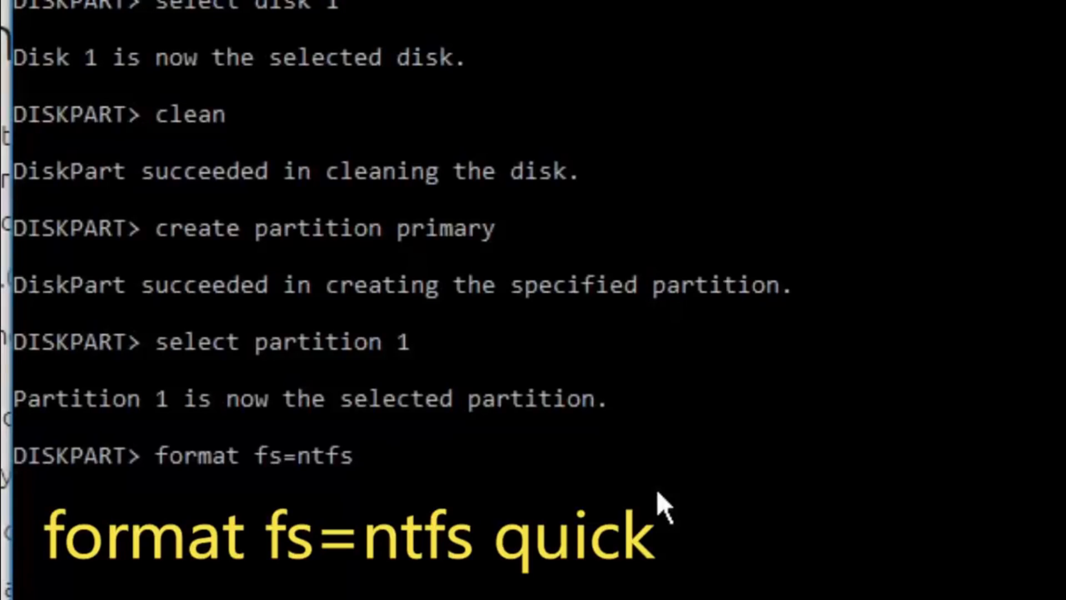
text(quick)
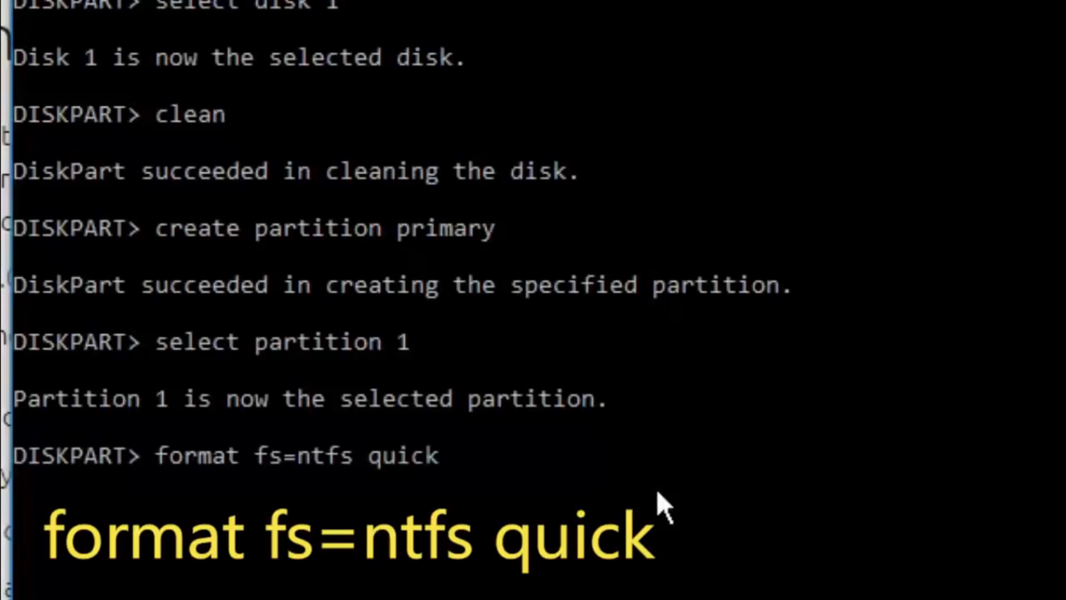
key(Return)
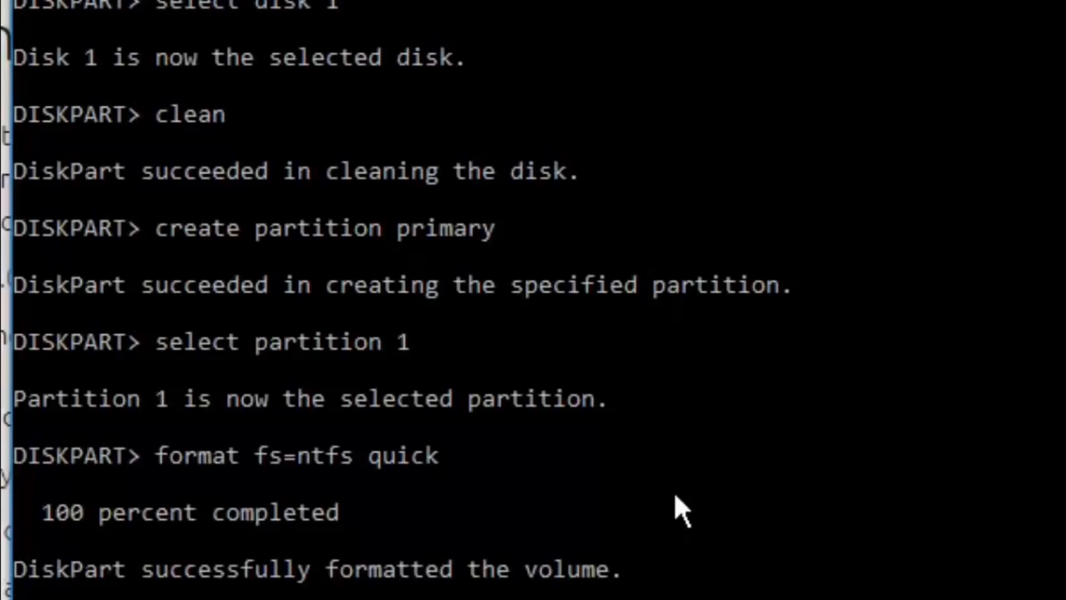
- Mark the formatted partition as active and exit DiskPart
text(act)
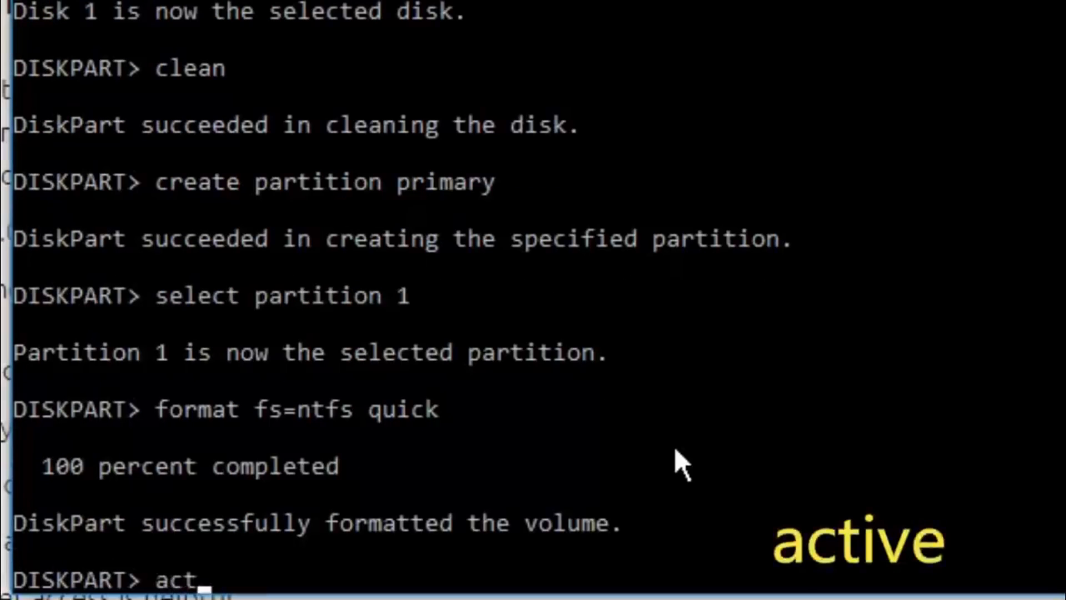
text(ive)
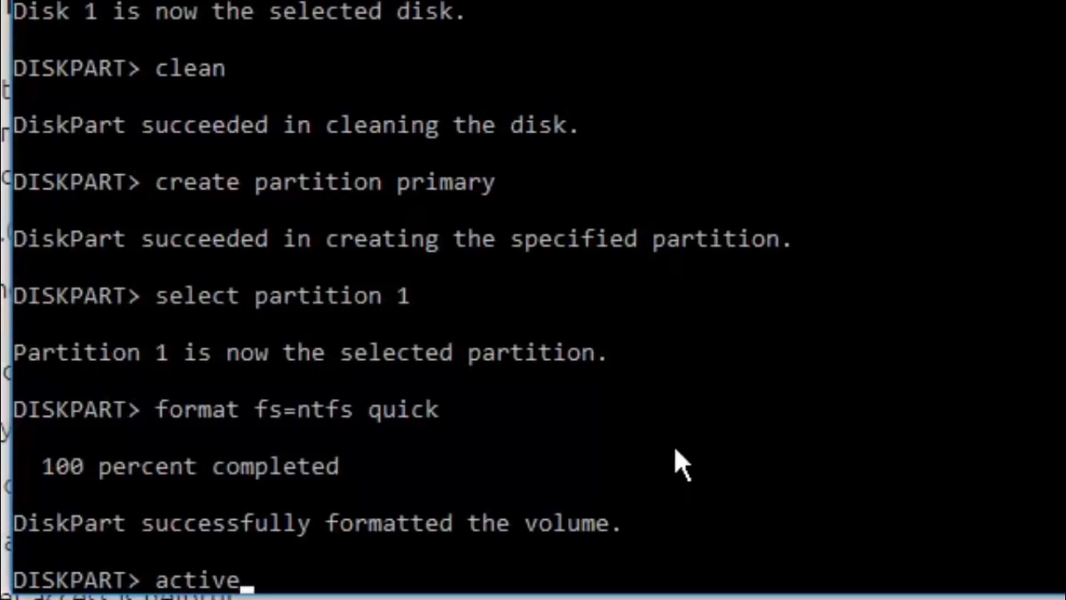
key(Return)
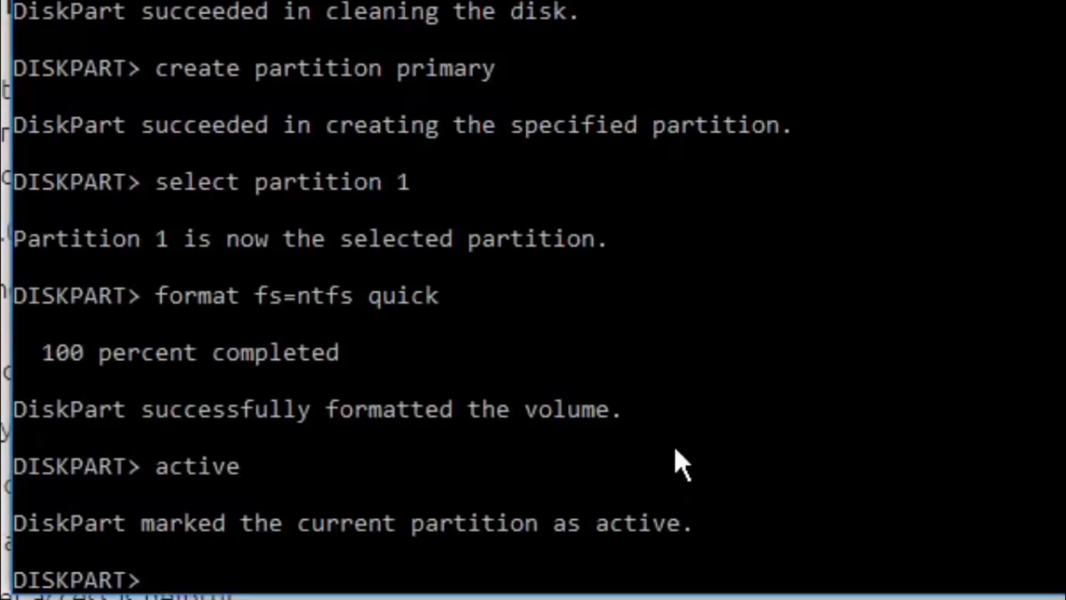
text(Exit)
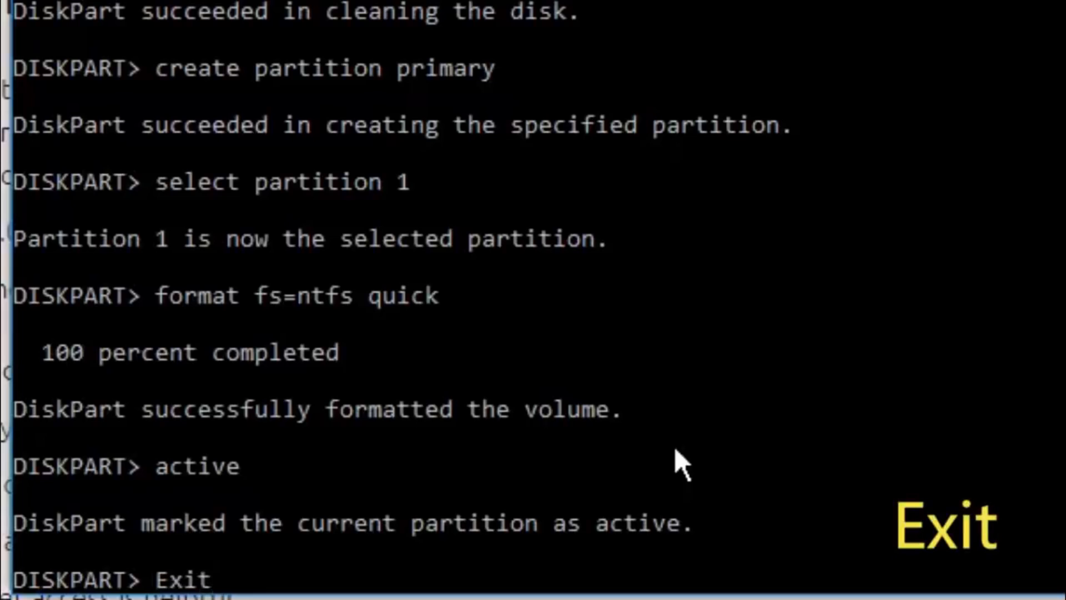
key(Return)
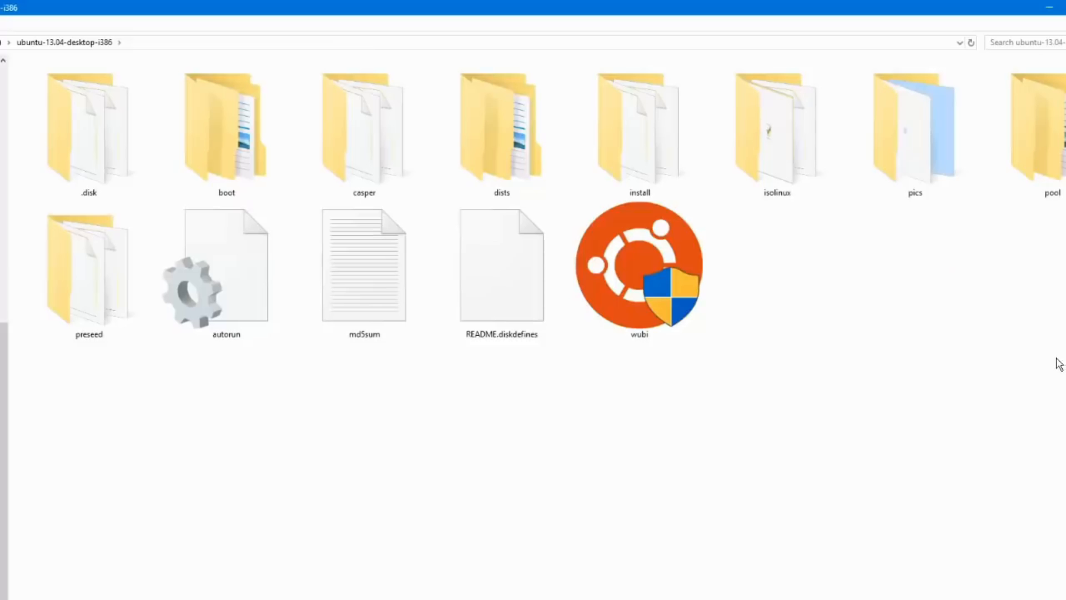
- Copy all files and folders from the ubuntu-13.04-desktop-i386 folder onto USB Drive (D:)
drag(1046, 460, 81, 78)
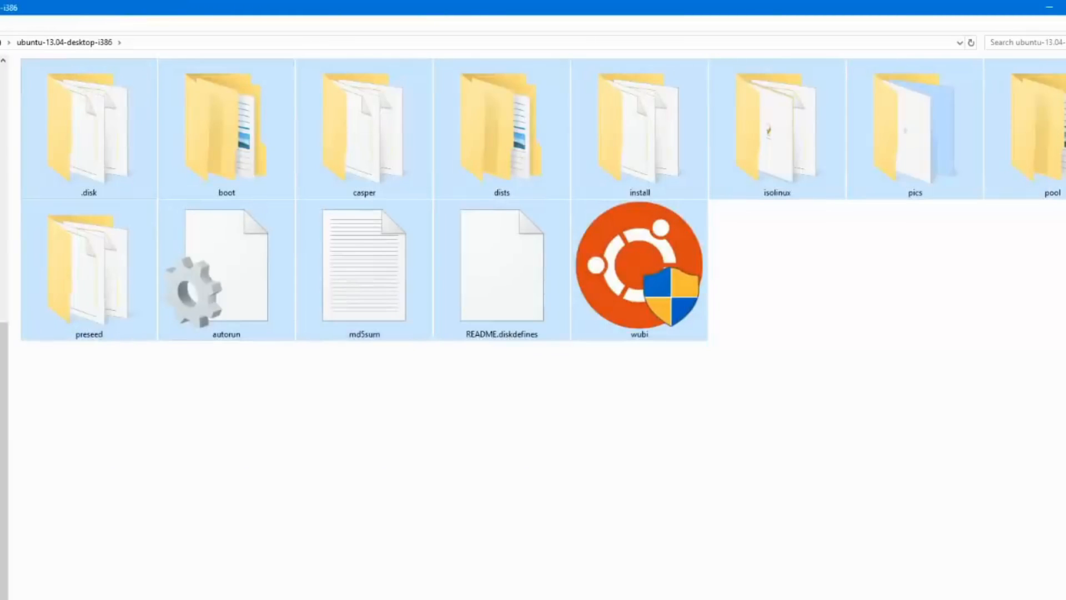
click(1, 333)
scroll(3, 327, up, 2)
click(1, 250)
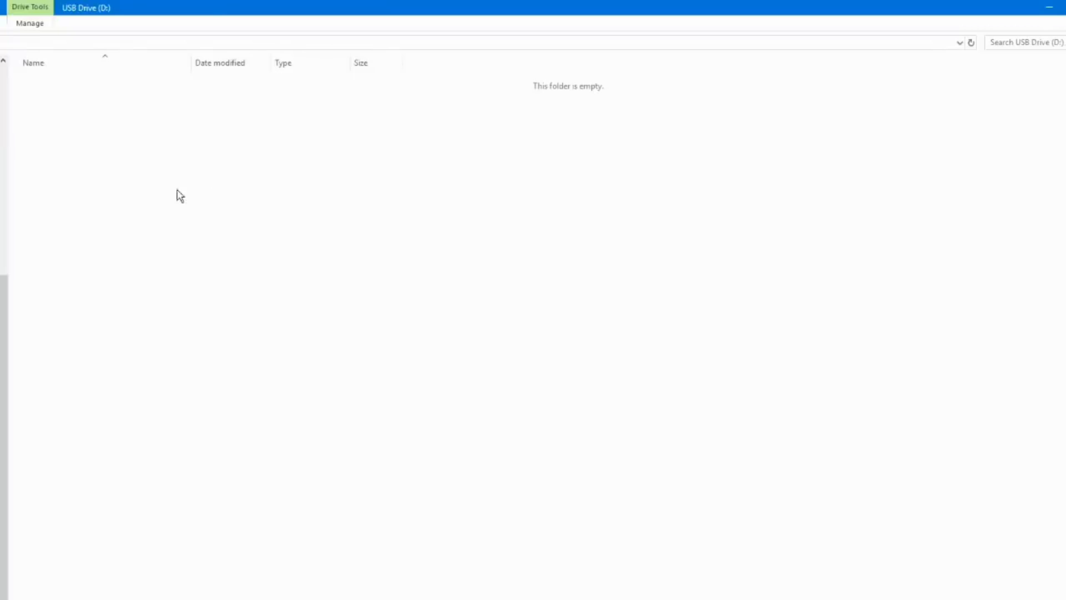
key(ctrl+v)
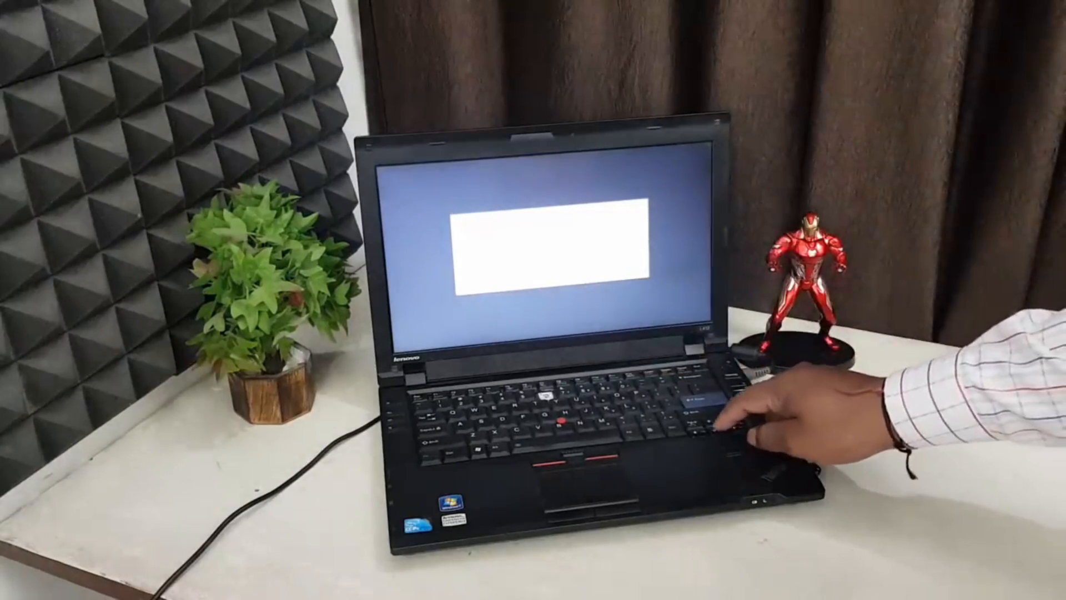
key(Return)
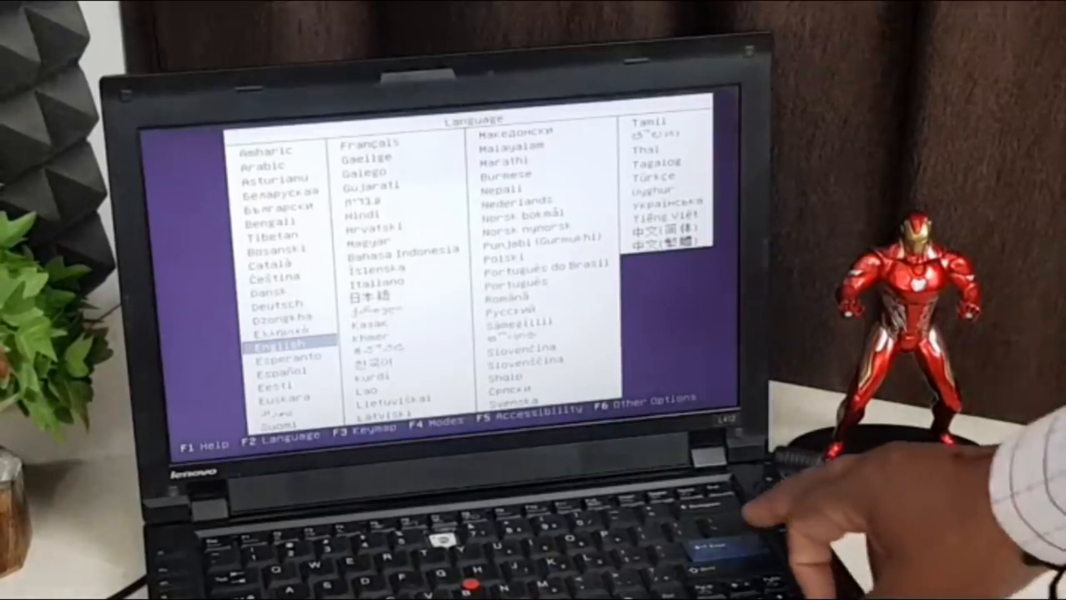
key(Return)
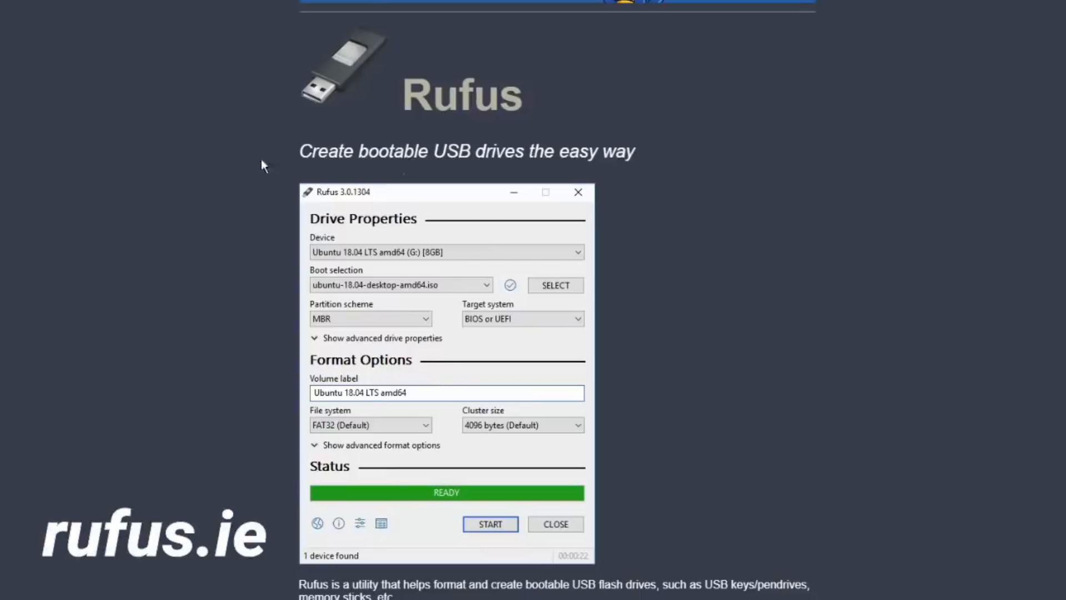
- Set the boot selection in Rufus to Disk or ISO image and load the Windows8-ConsumerPreview-32bit-English file
scroll(782, 267, down, 7)
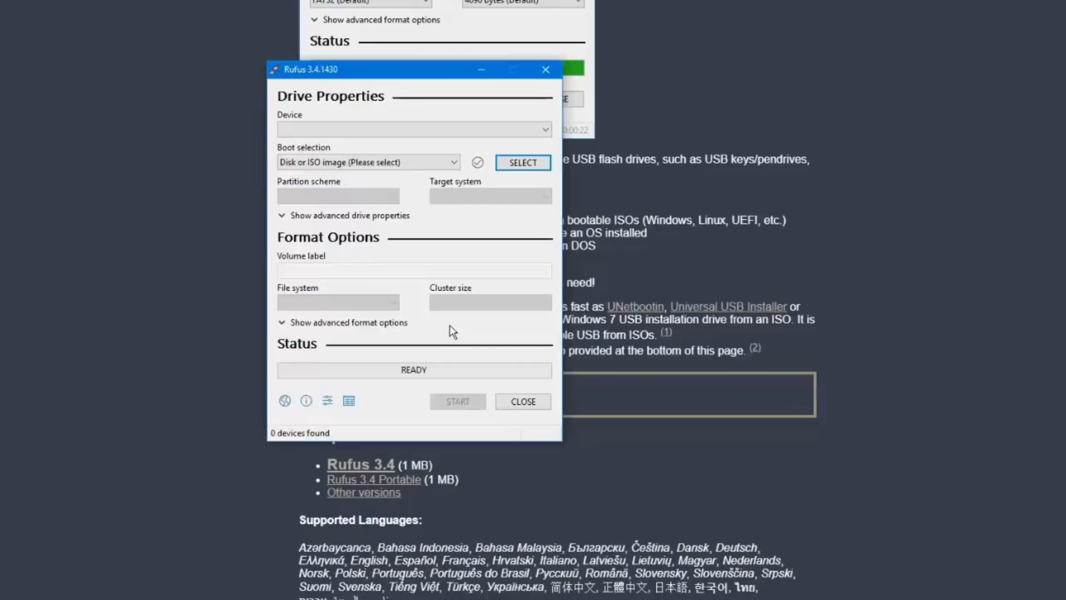
drag(411, 66, 429, 66)
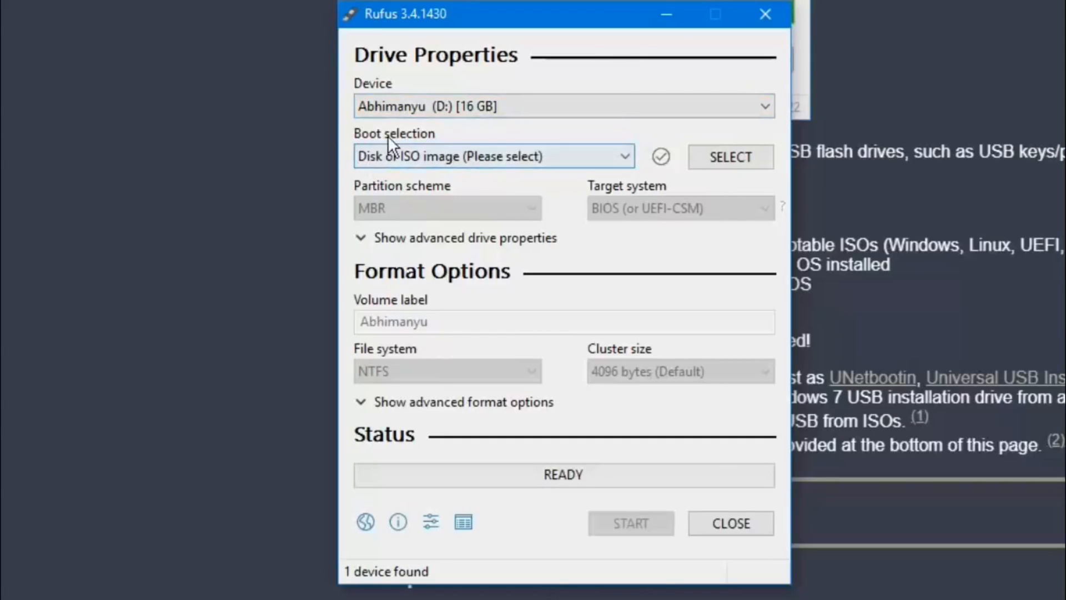
click(549, 158)
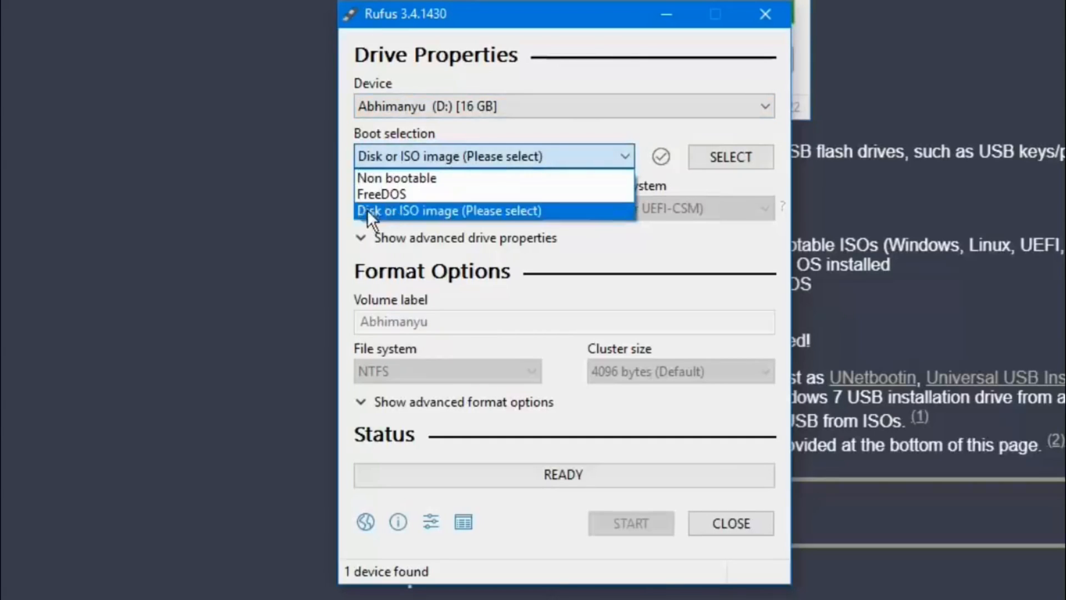
click(451, 212)
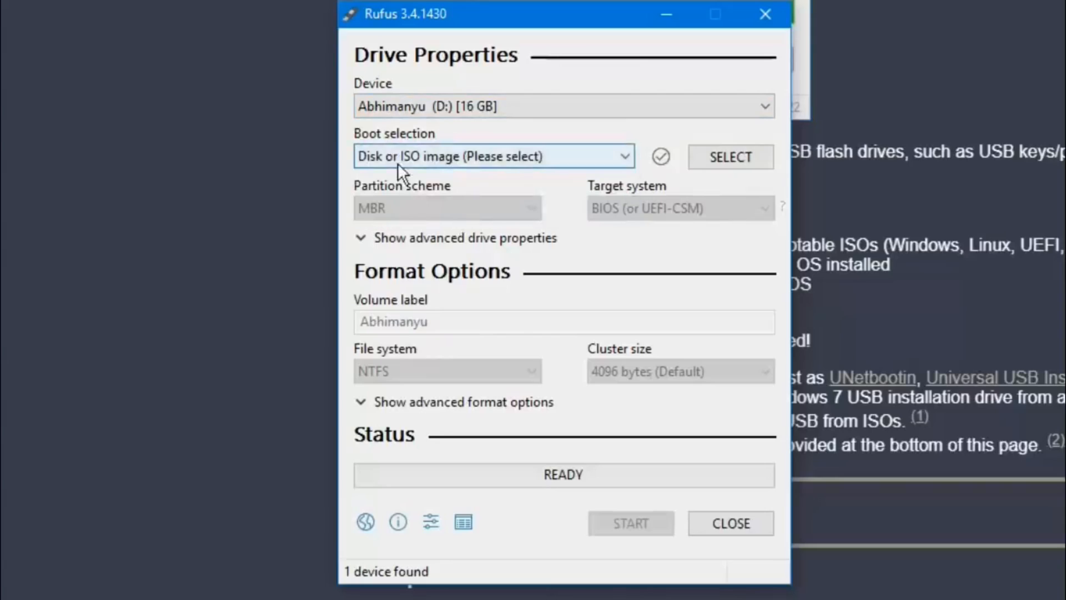
click(731, 158)
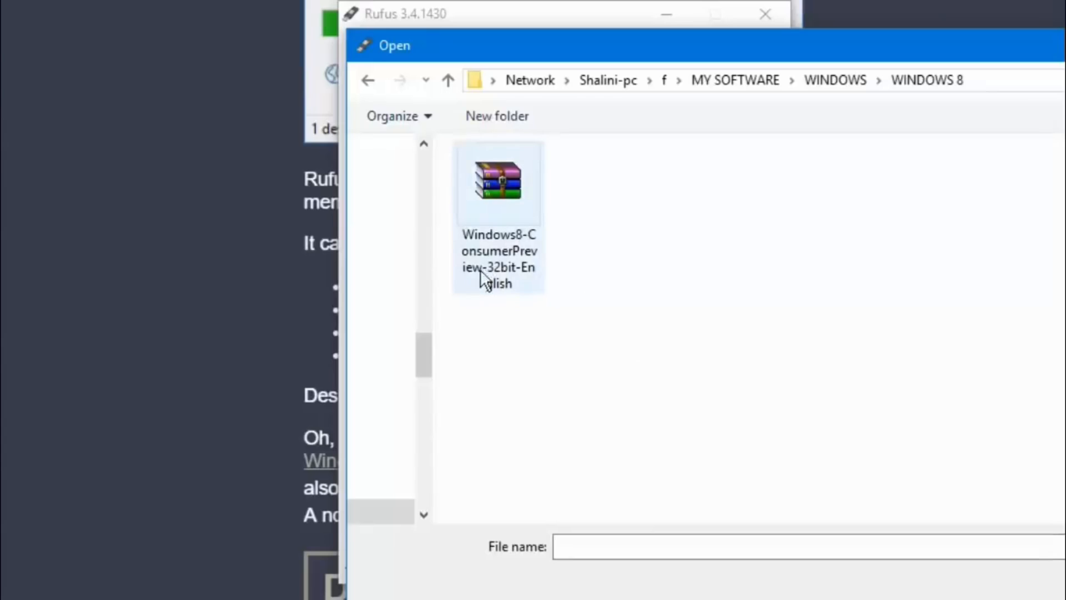
double_click(480, 174)
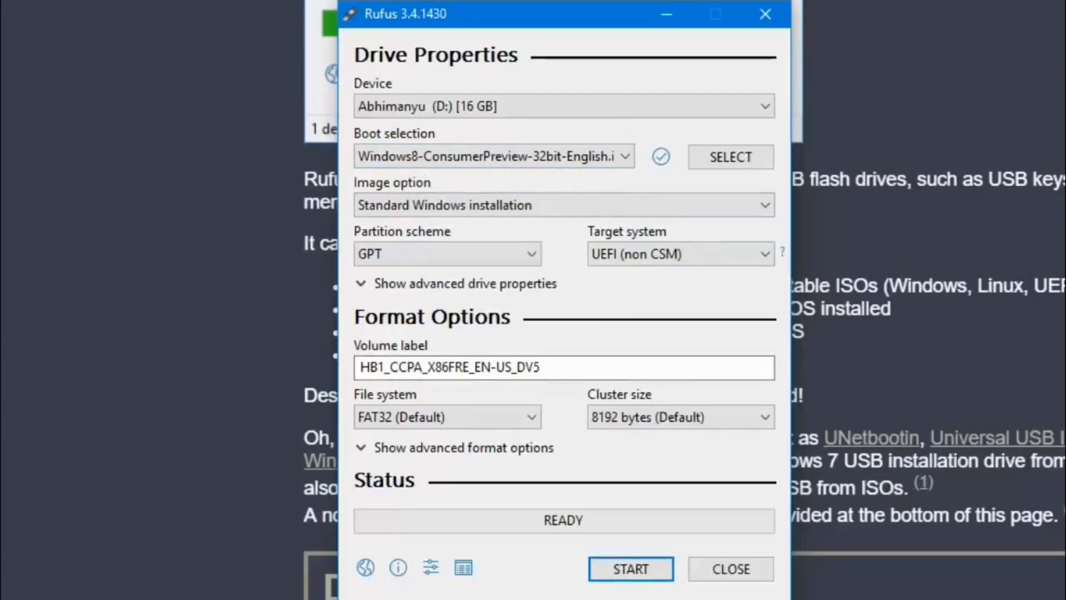
- Start writing the loaded image to the 16 GB USB drive and agree to erase all its data
click(630, 569)
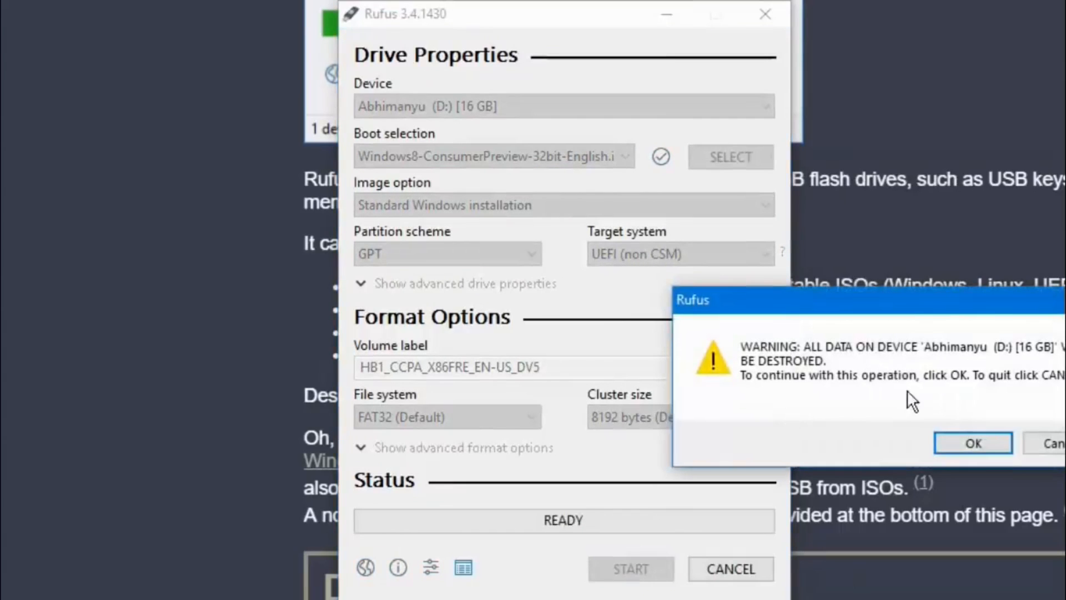
click(971, 443)
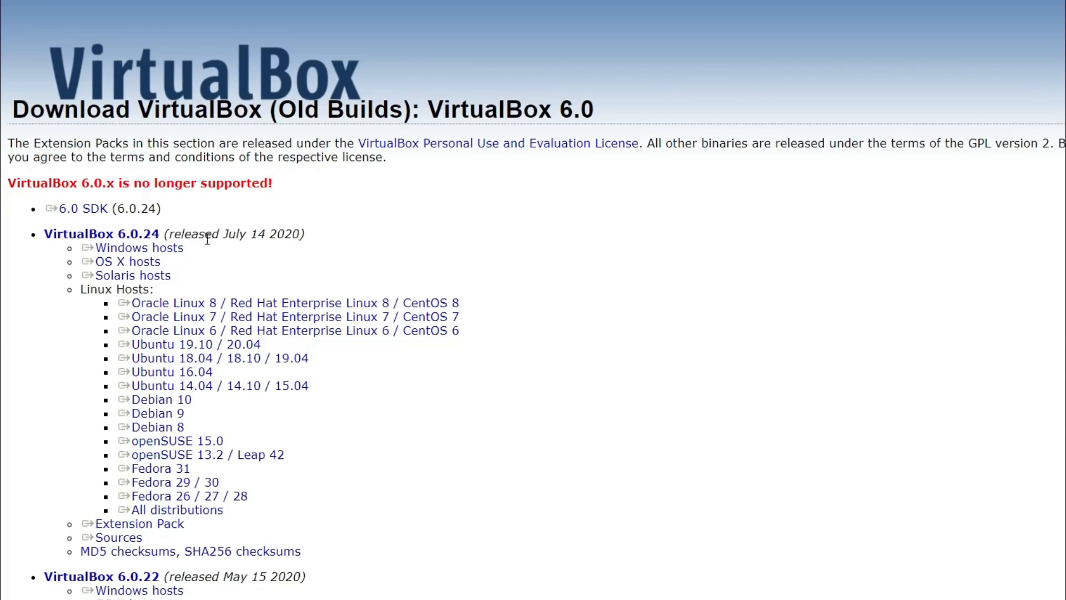
- Download the Windows hosts build of VirtualBox 6.0.24 from the old builds page
click(175, 253)
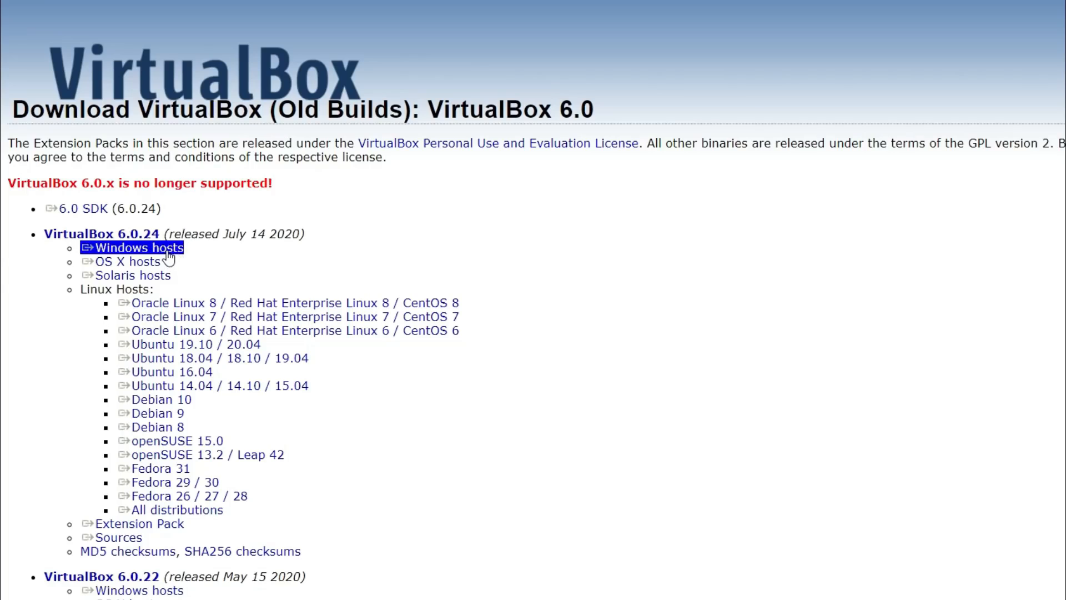
click(168, 259)
click(153, 265)
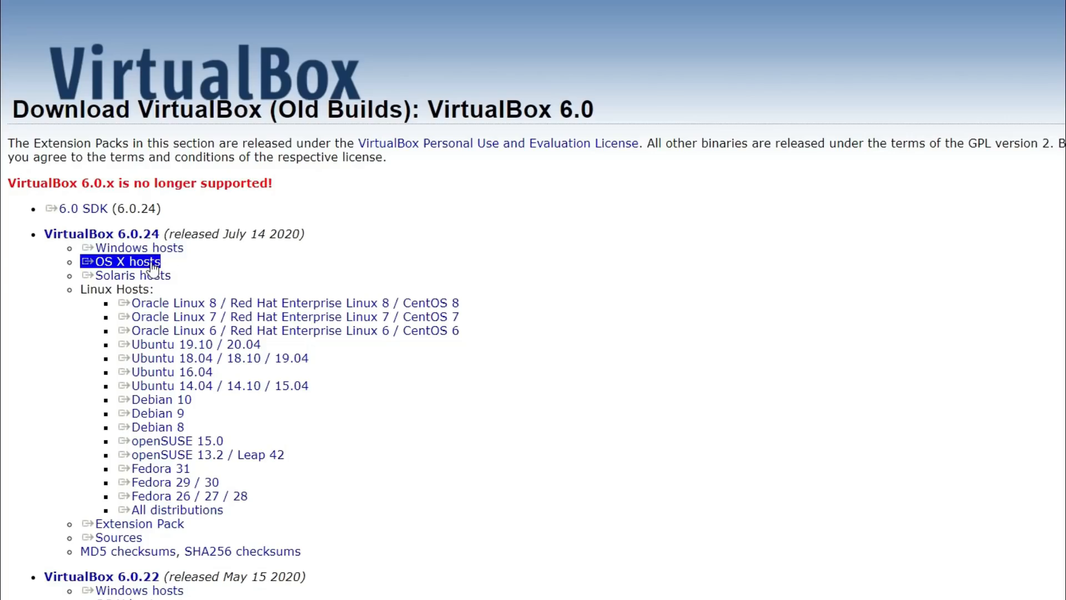
click(147, 275)
click(181, 293)
click(197, 372)
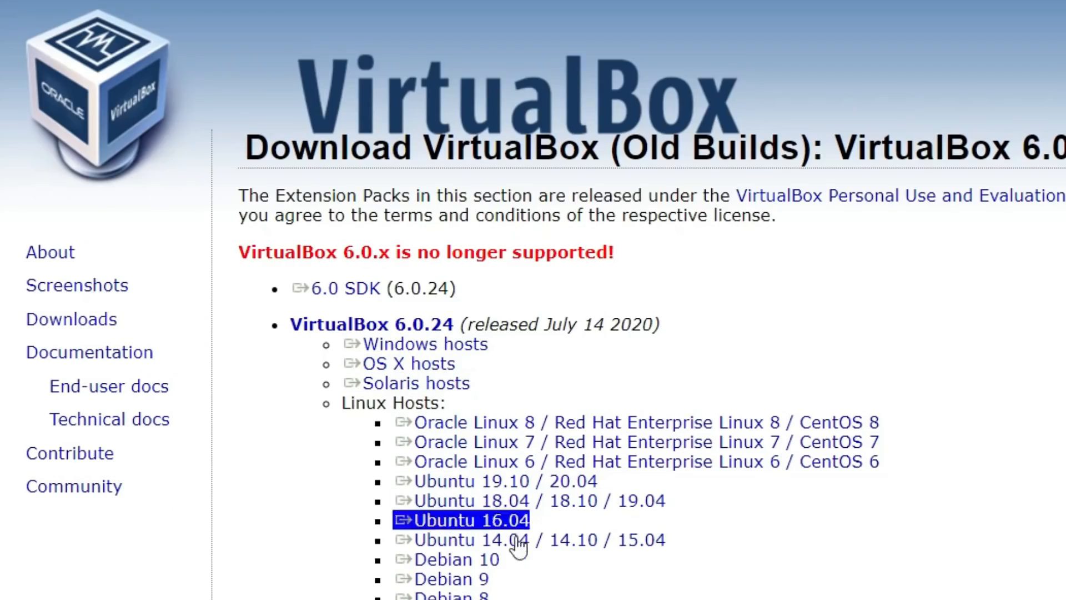
click(502, 422)
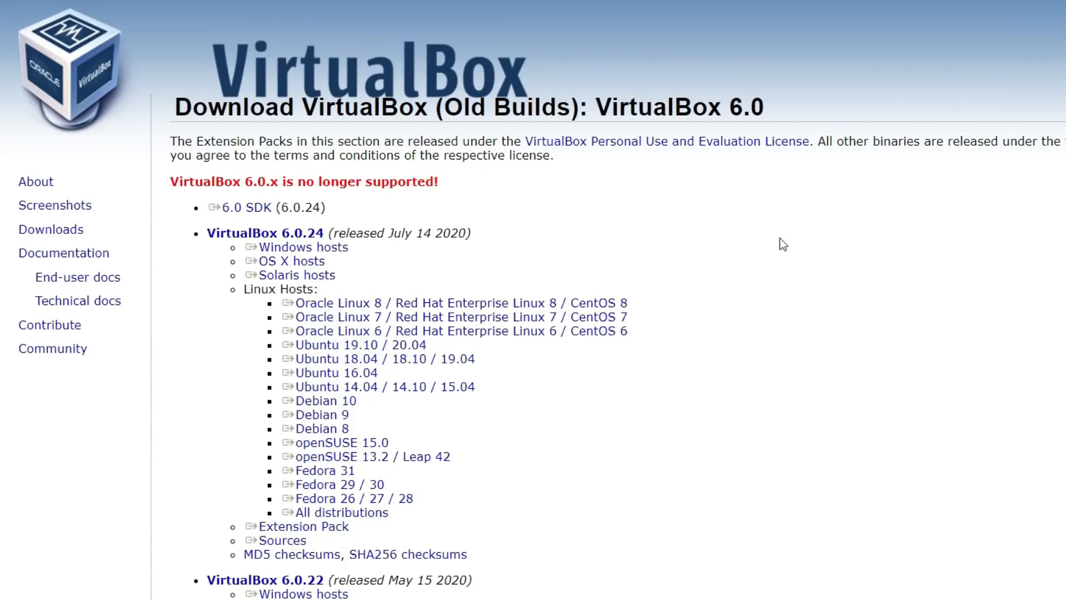
click(340, 250)
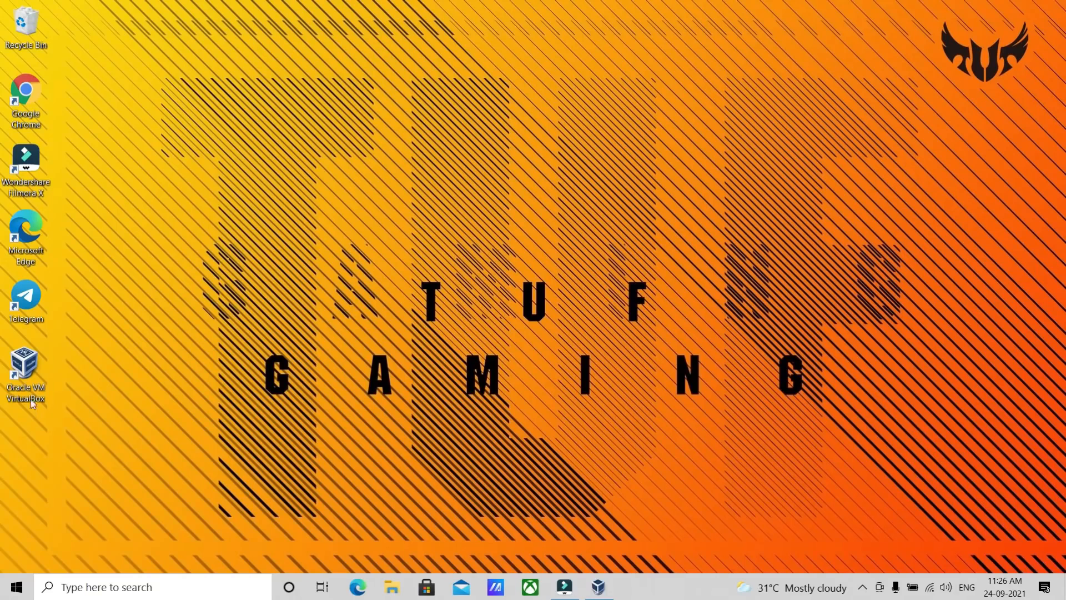
- Open Oracle VM VirtualBox and remove the existing Windows 11 virtual machine, deleting all of its files
double_click(29, 364)
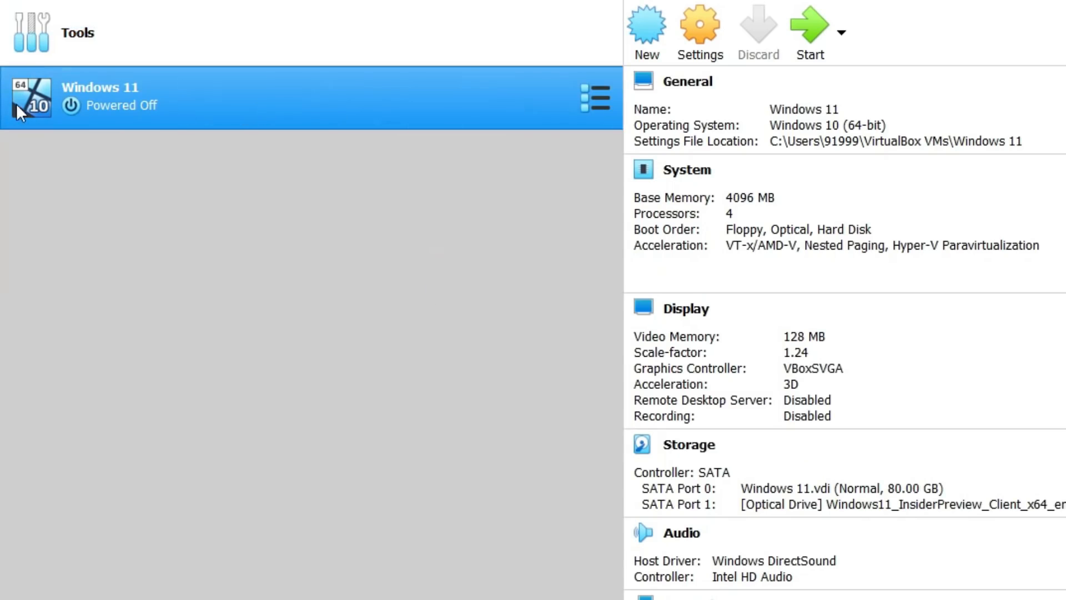
right_click(39, 93)
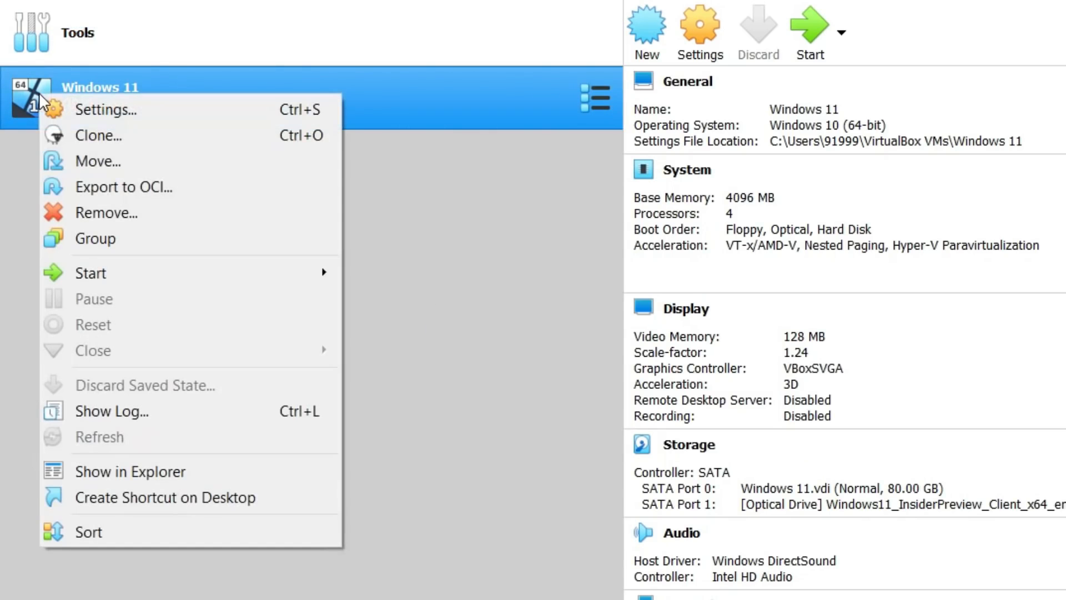
click(128, 216)
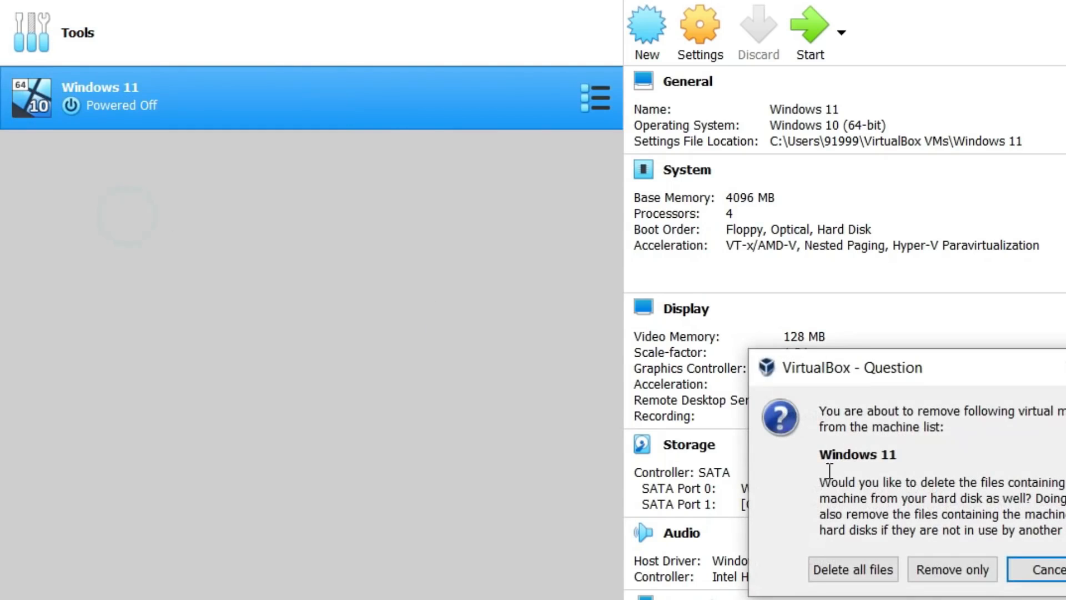
drag(868, 373, 247, 176)
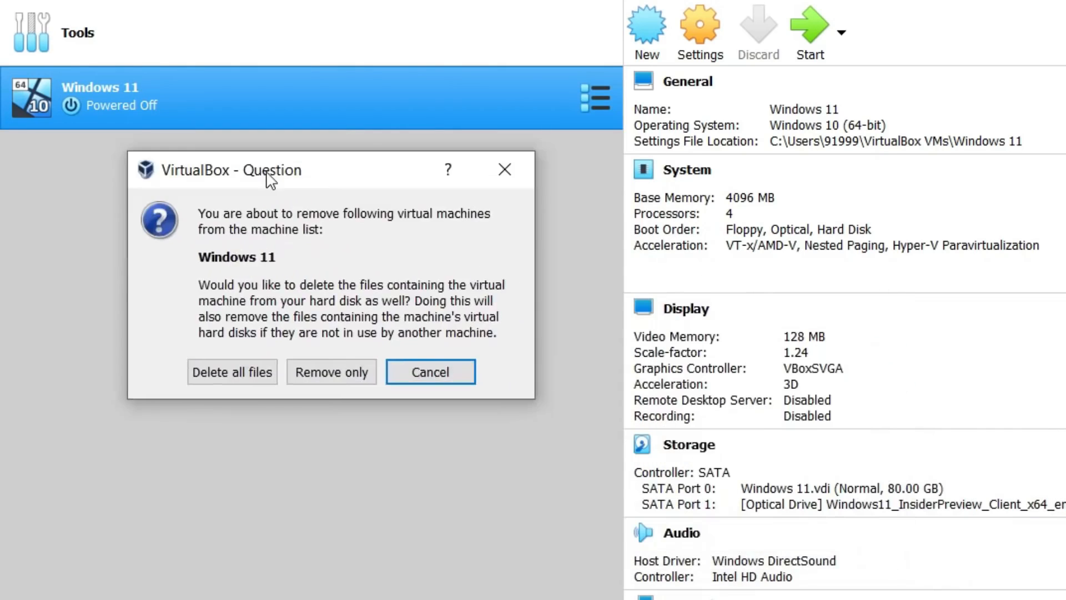
click(250, 382)
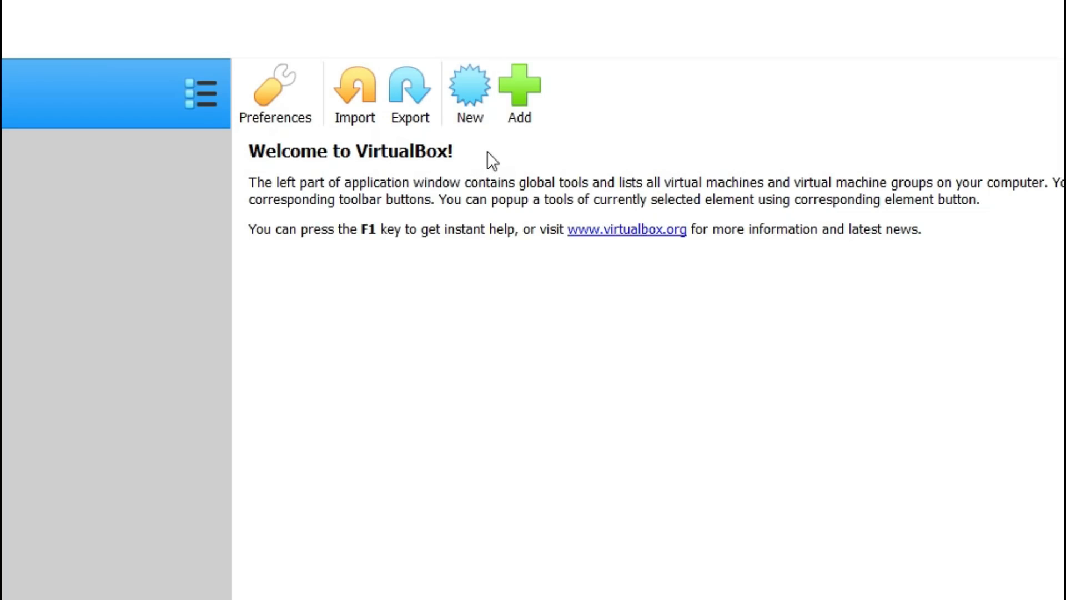
- Start a new virtual machine named windows 11 with type Microsoft Windows and version Windows 10 (64-bit)
click(479, 92)
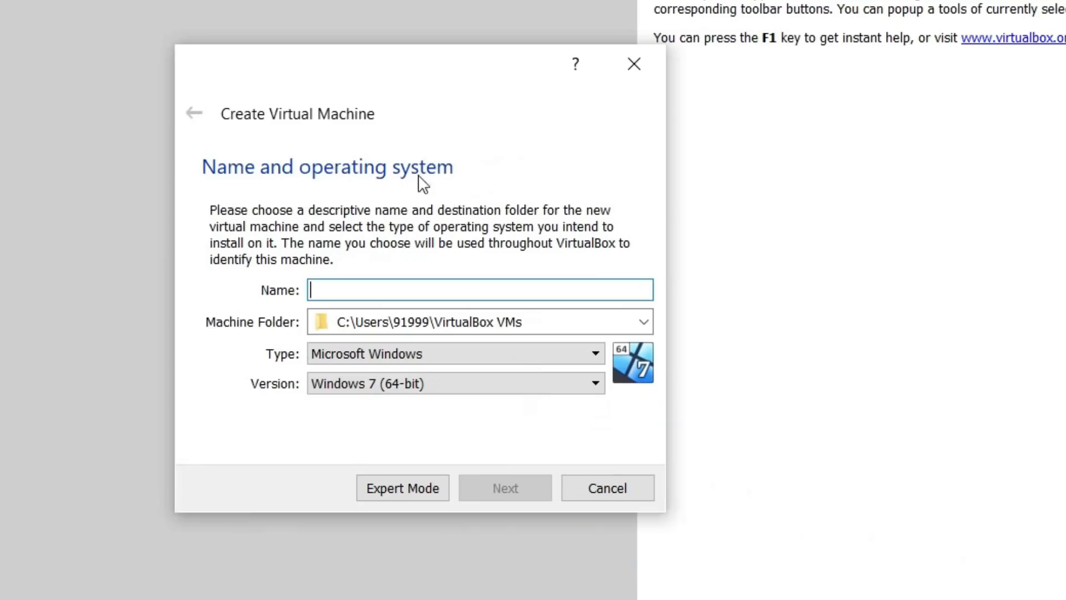
text(wi)
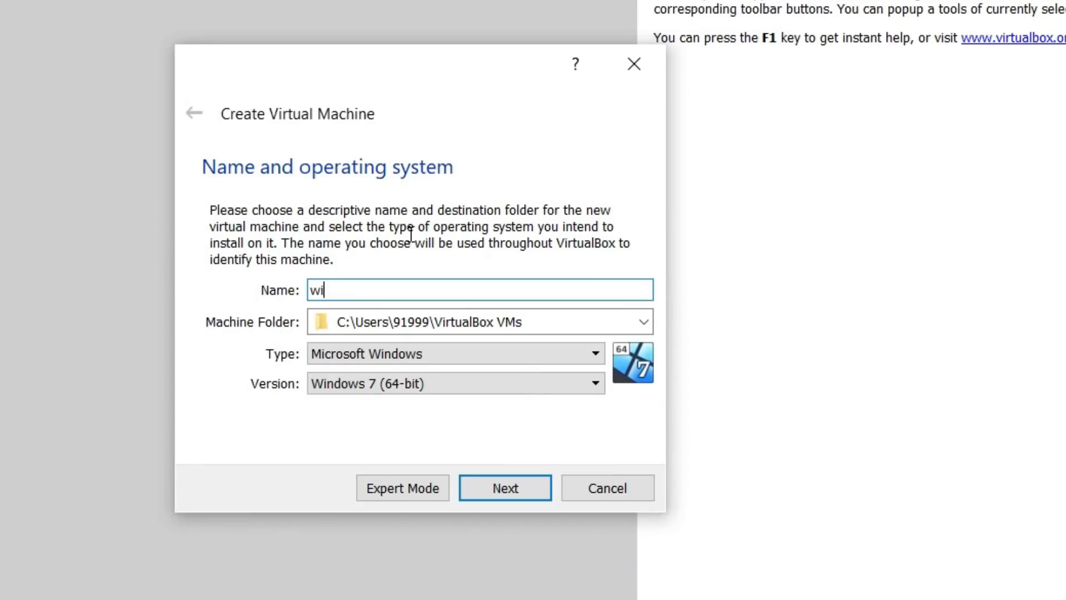
text(ndows 11)
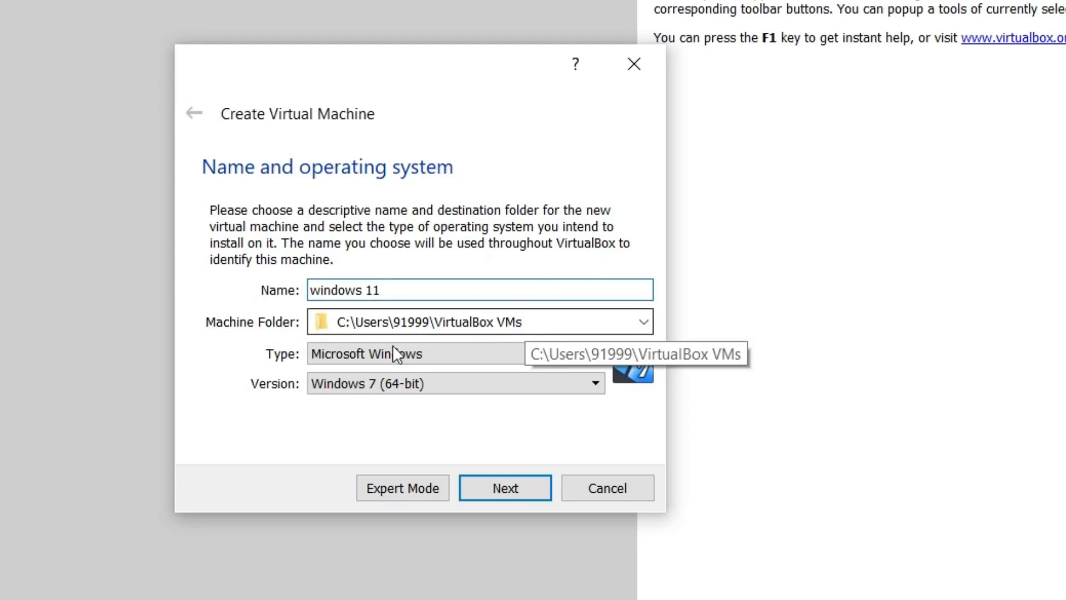
click(455, 357)
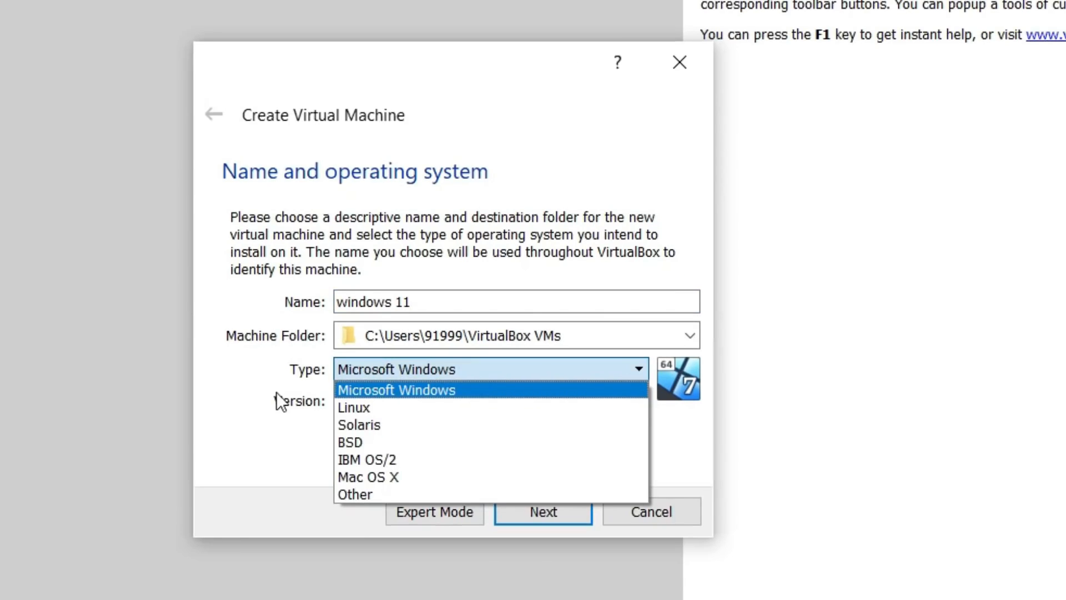
click(414, 392)
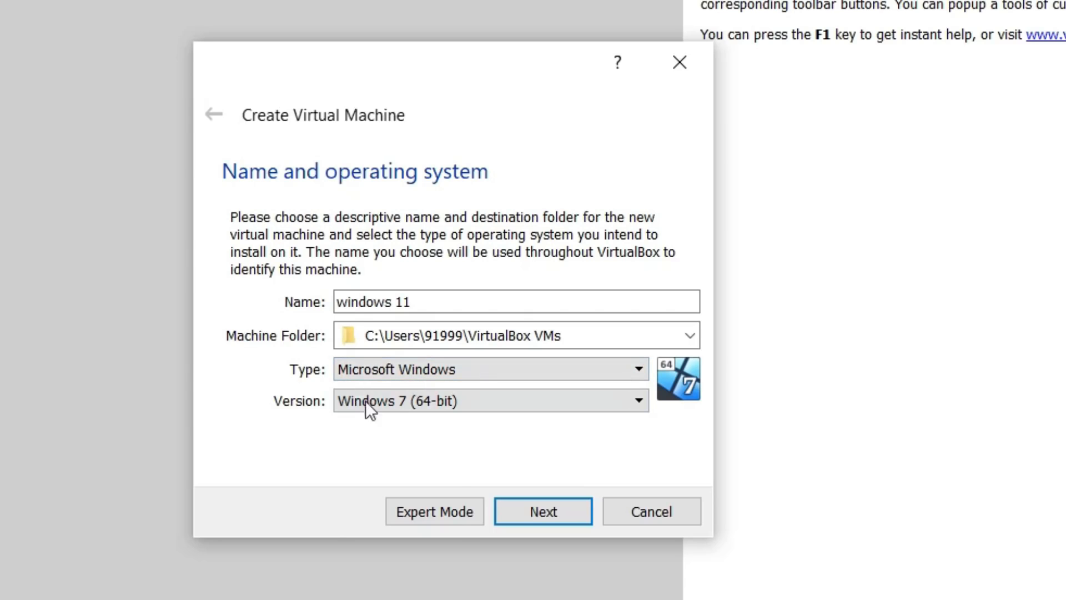
click(389, 402)
click(637, 491)
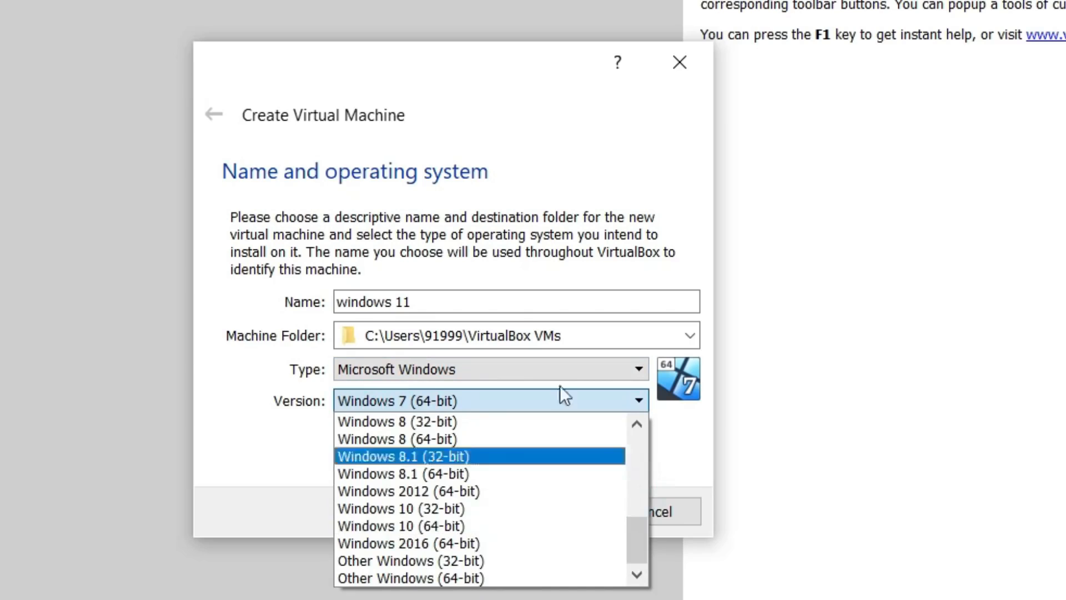
click(502, 526)
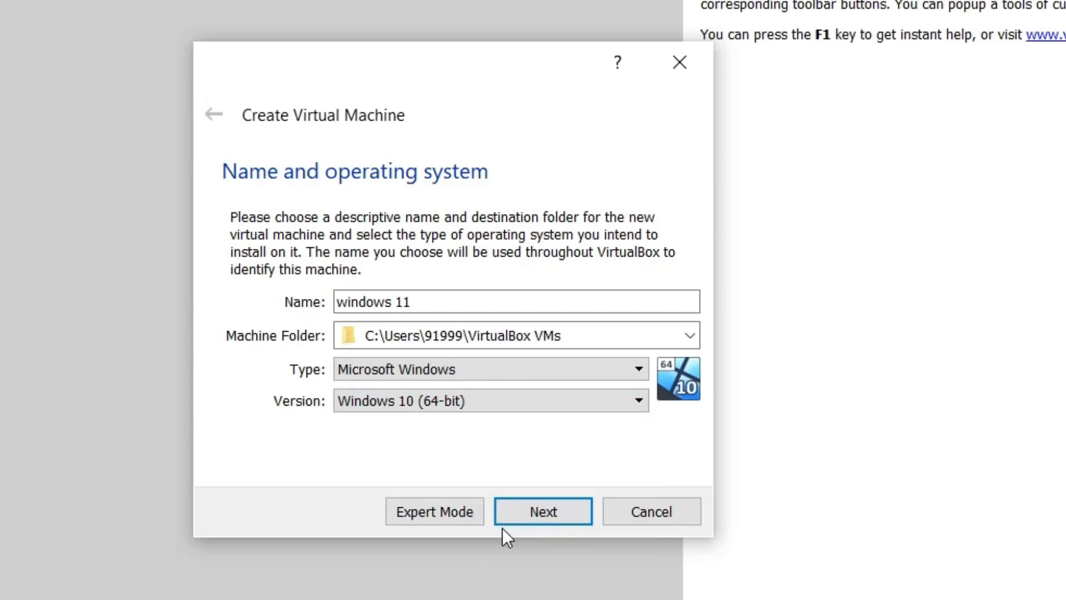
click(513, 515)
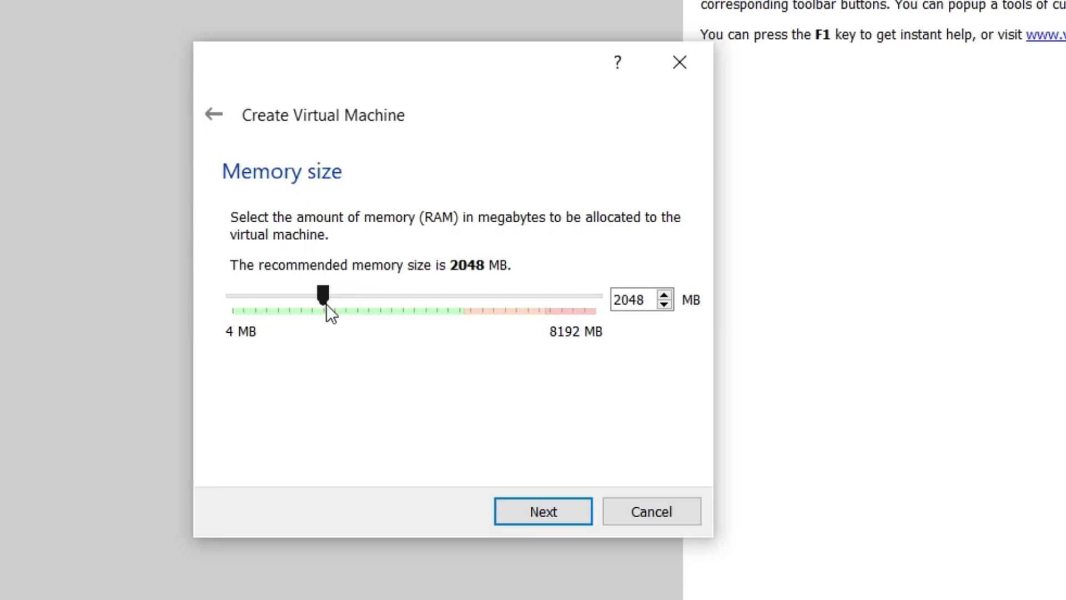
- Increase the virtual machine's memory above the recommended size and opt to create a virtual hard disk now
drag(325, 295, 415, 296)
click(555, 512)
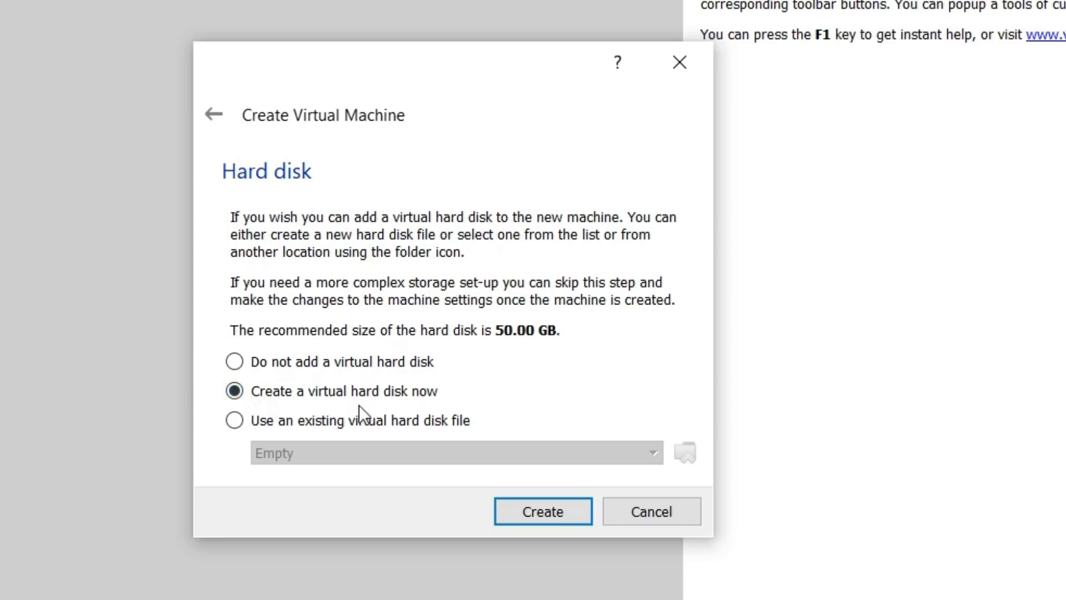
click(545, 514)
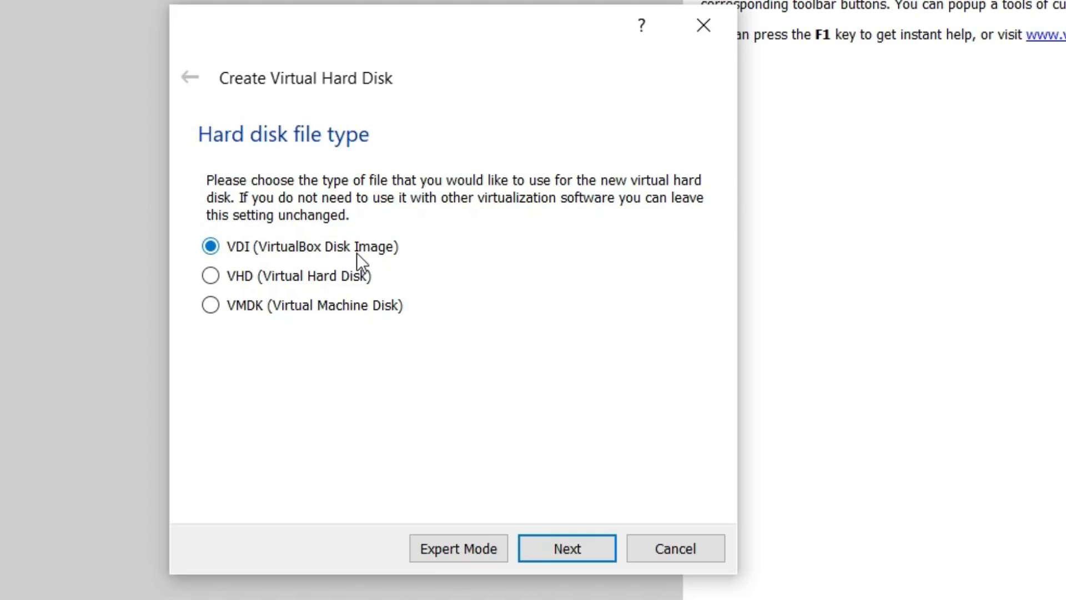
- Use the VDI (VirtualBox Disk Image) file type and dynamically allocated storage for the virtual hard disk
click(564, 544)
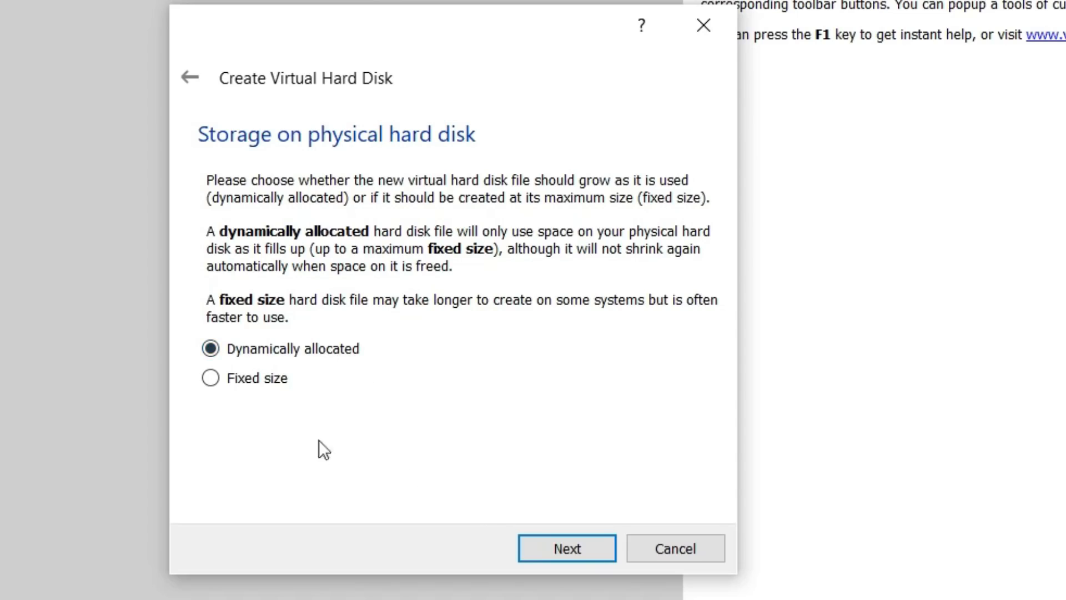
click(210, 349)
click(557, 547)
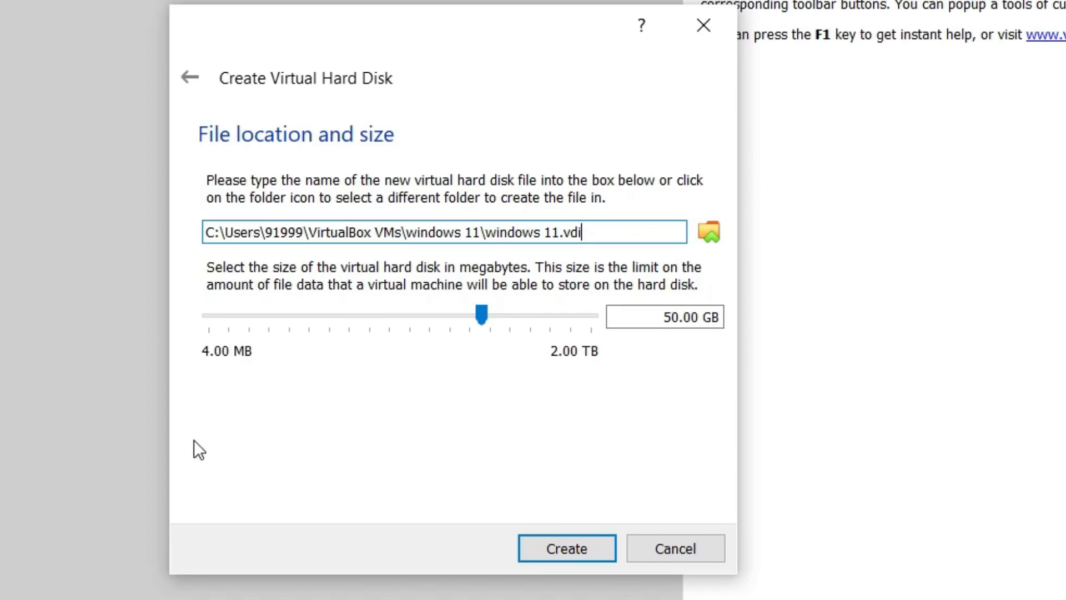
- Set the virtual hard disk size to 80.00 GB and create the disk
click(682, 316)
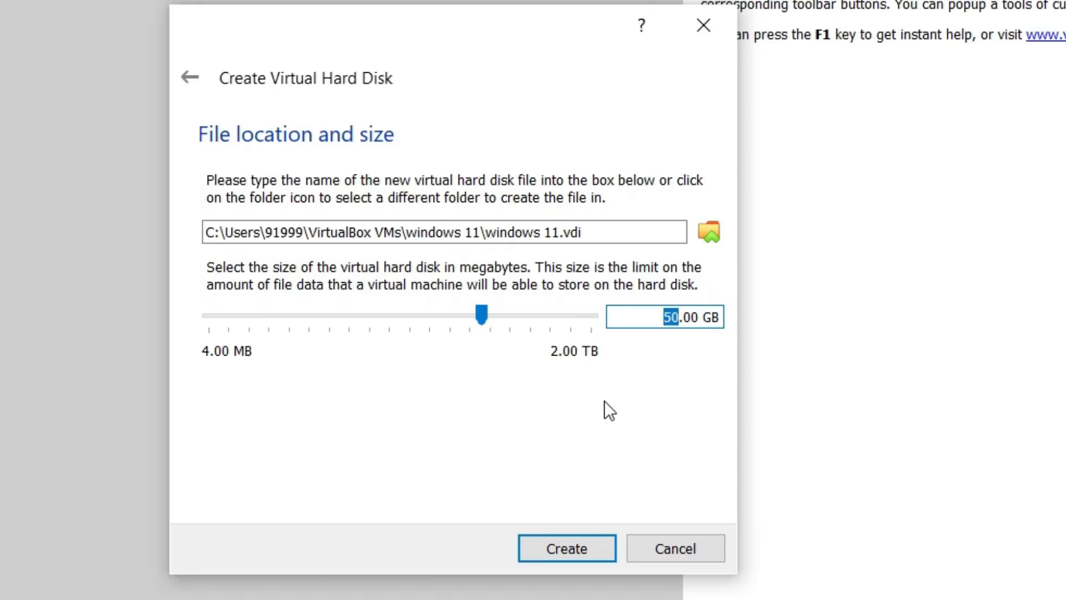
text(80)
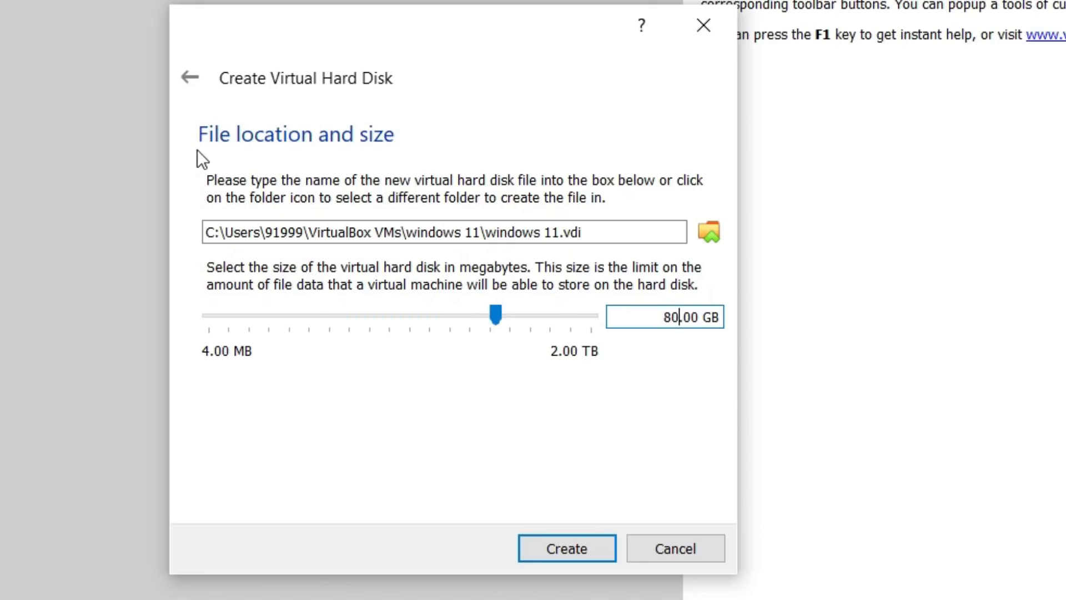
click(574, 547)
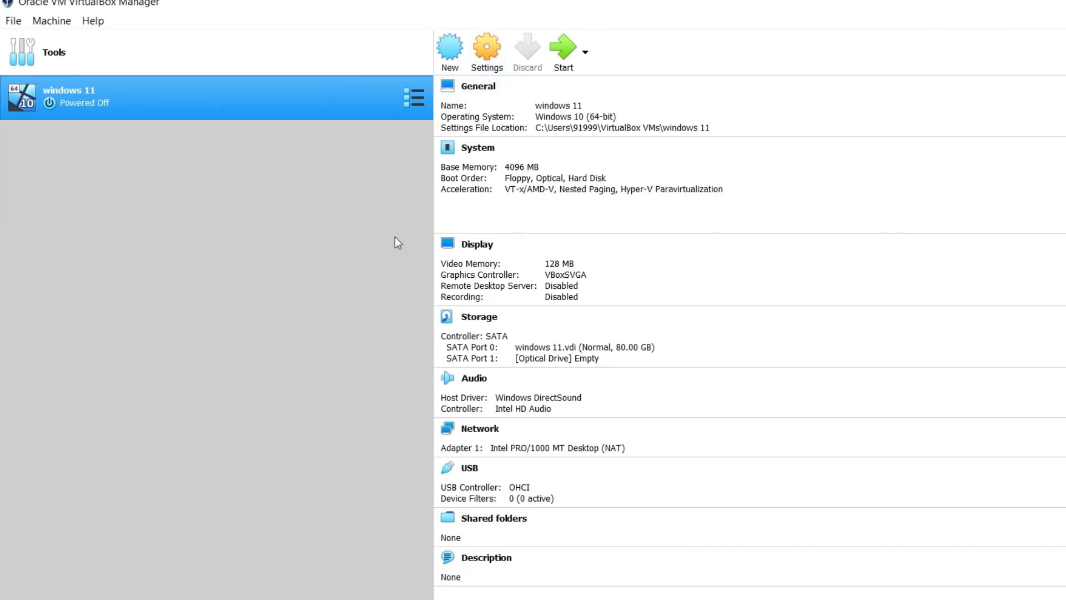
- Attach Windows11_InsiderPreview_Client_x64_en-us_22454.iso from Downloads to the windows 11 machine's empty optical drive and save the settings
click(486, 49)
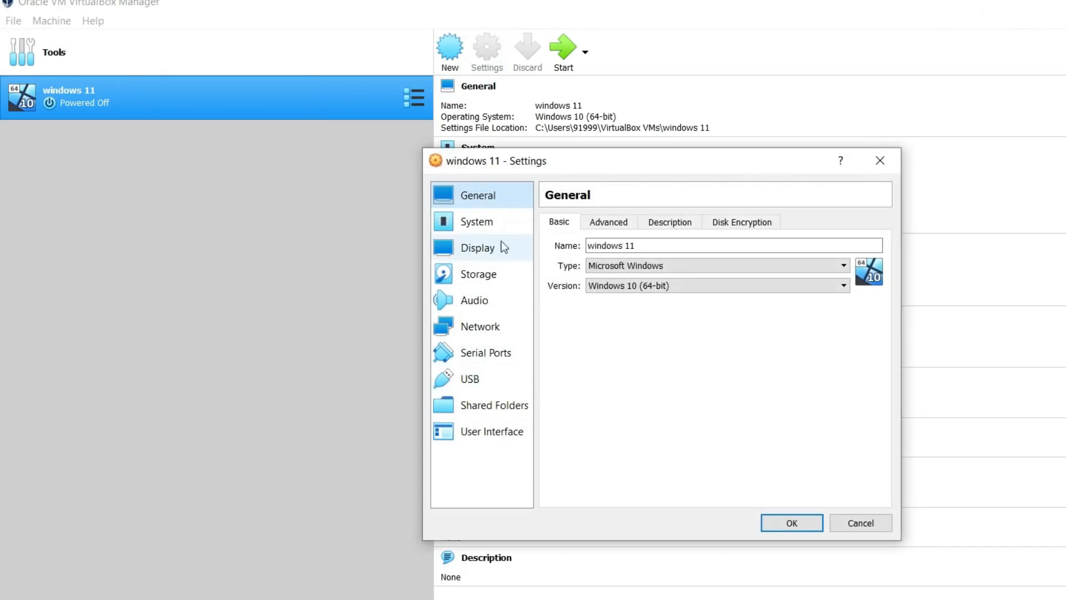
click(499, 275)
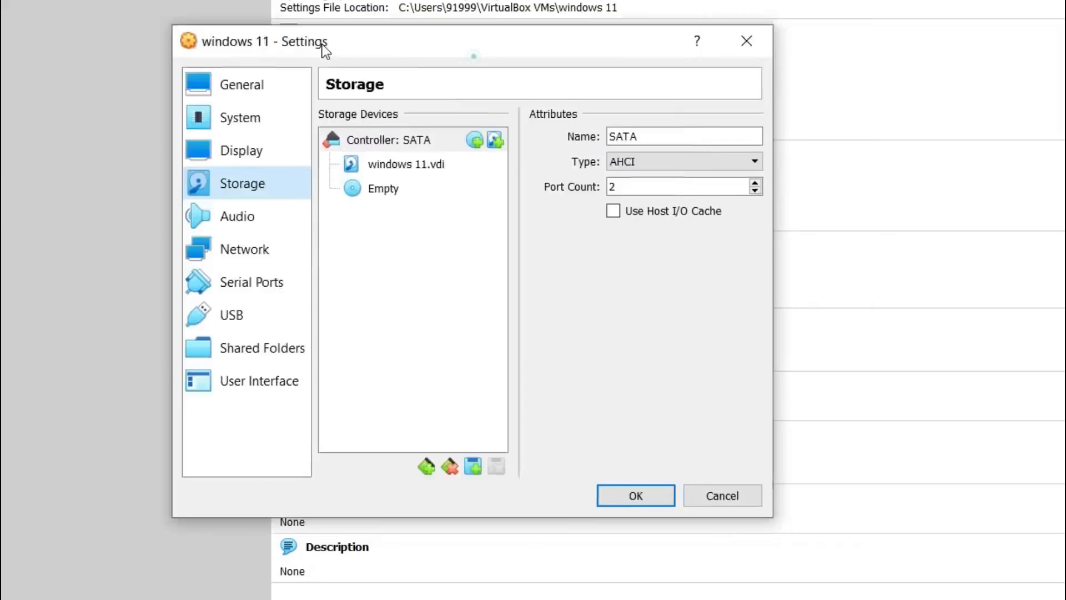
drag(380, 48, 28, 31)
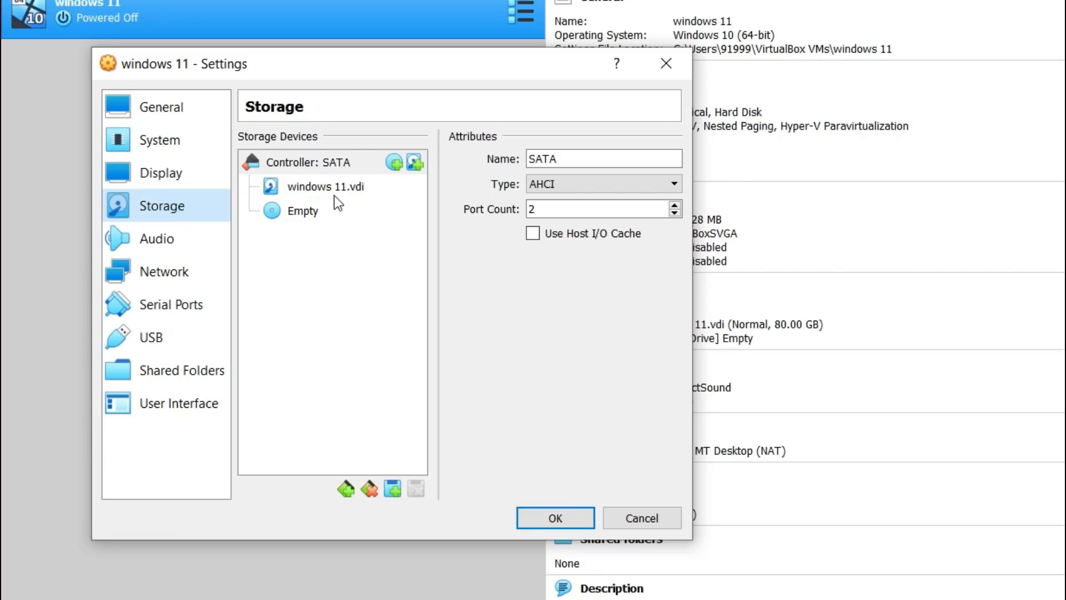
click(308, 213)
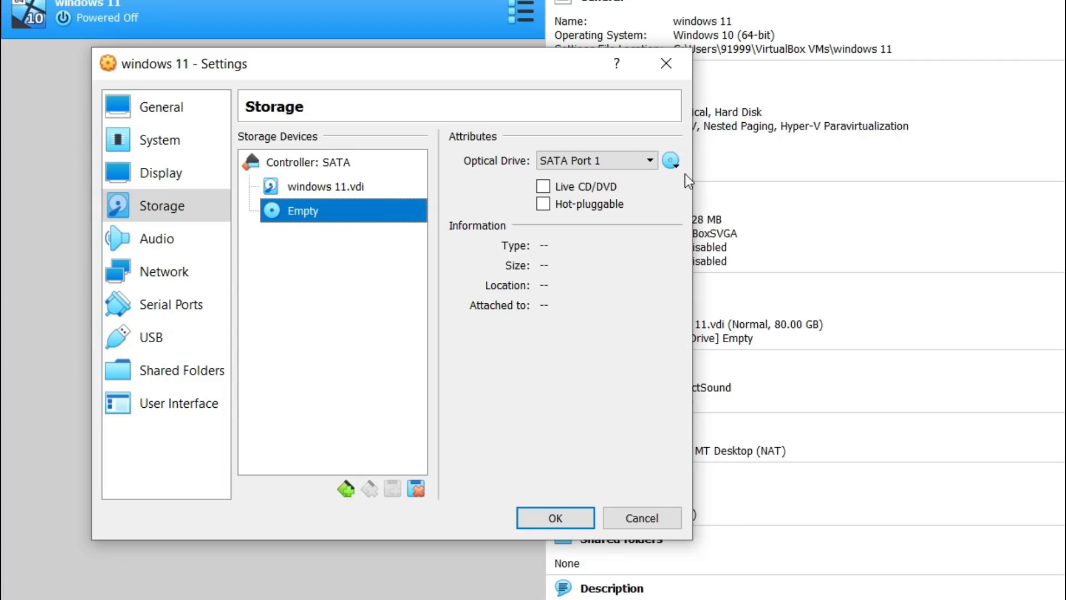
click(675, 163)
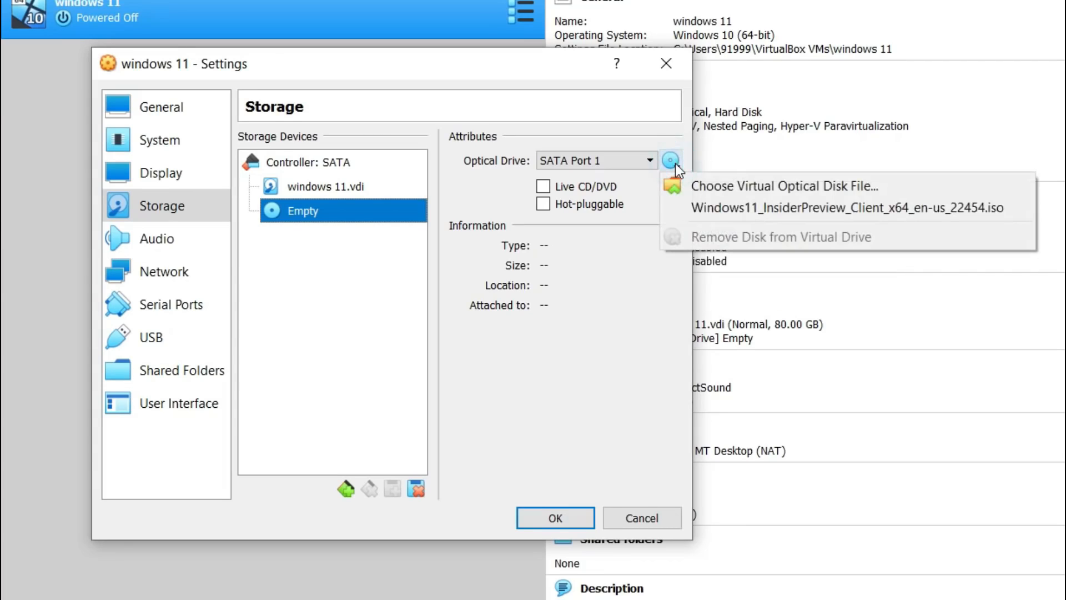
click(768, 188)
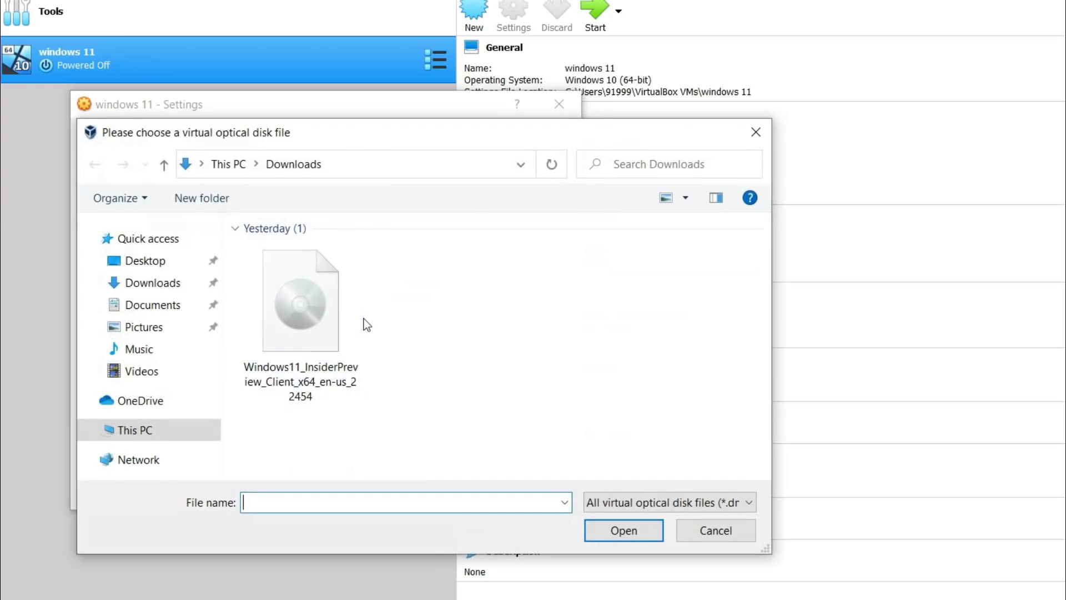
click(320, 303)
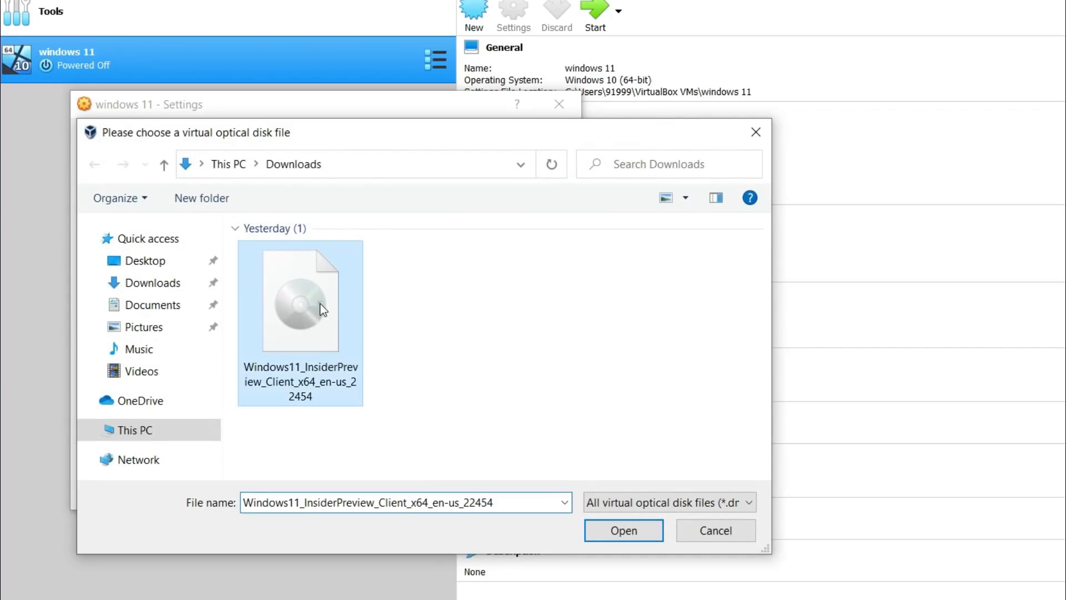
click(624, 530)
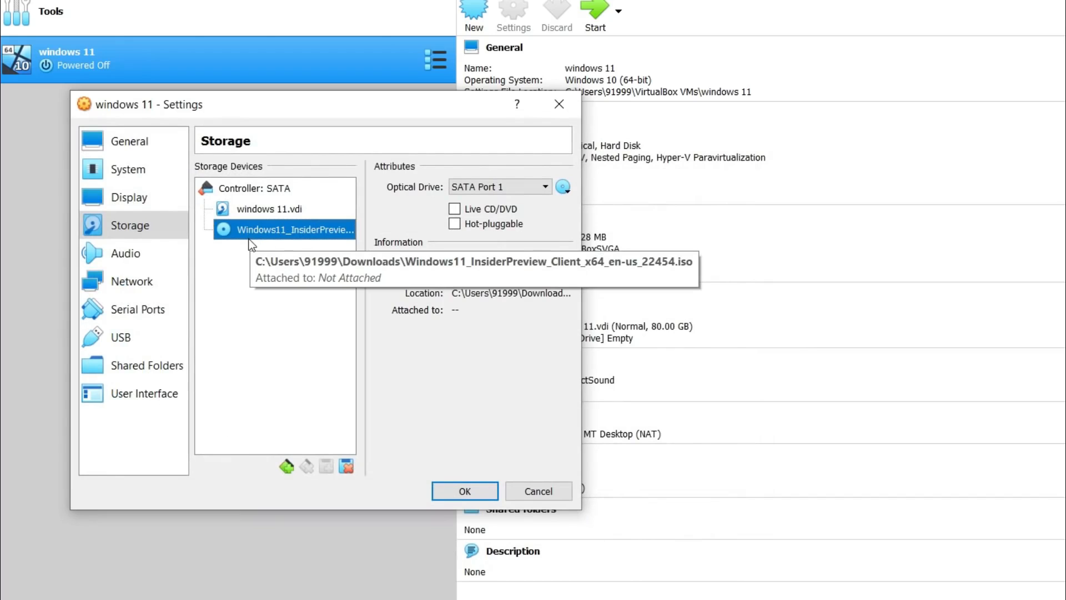
click(479, 489)
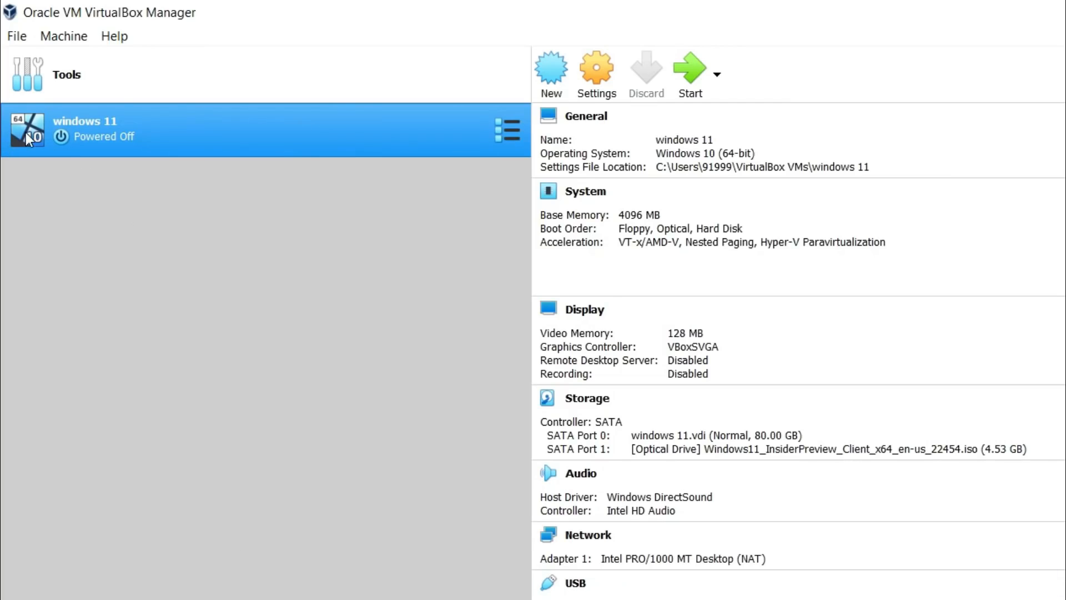
- Start the windows 11 virtual machine and reposition its window for a clear view
right_click(56, 128)
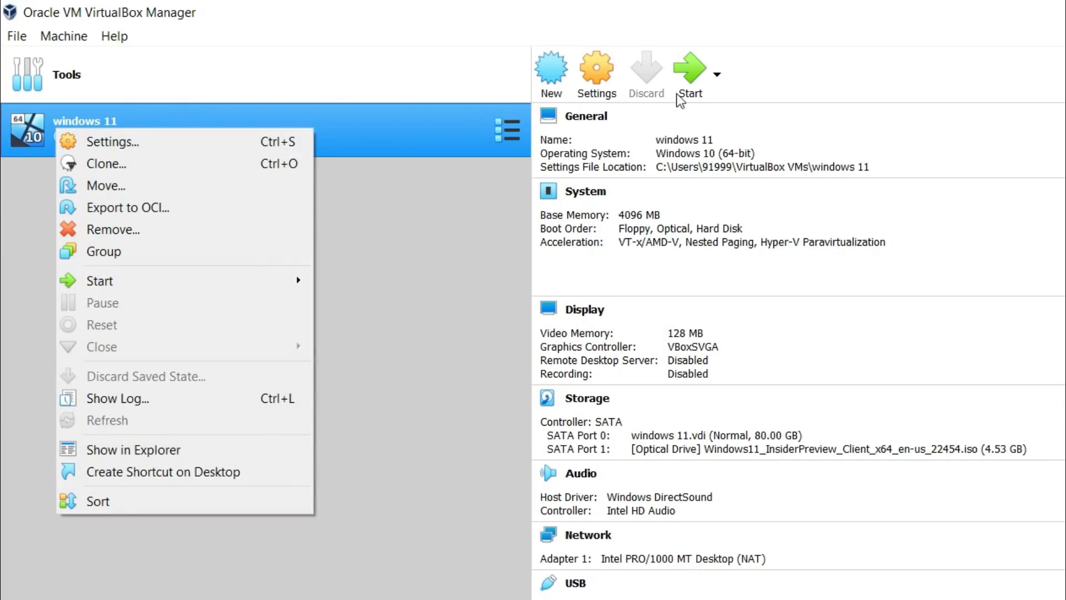
click(690, 77)
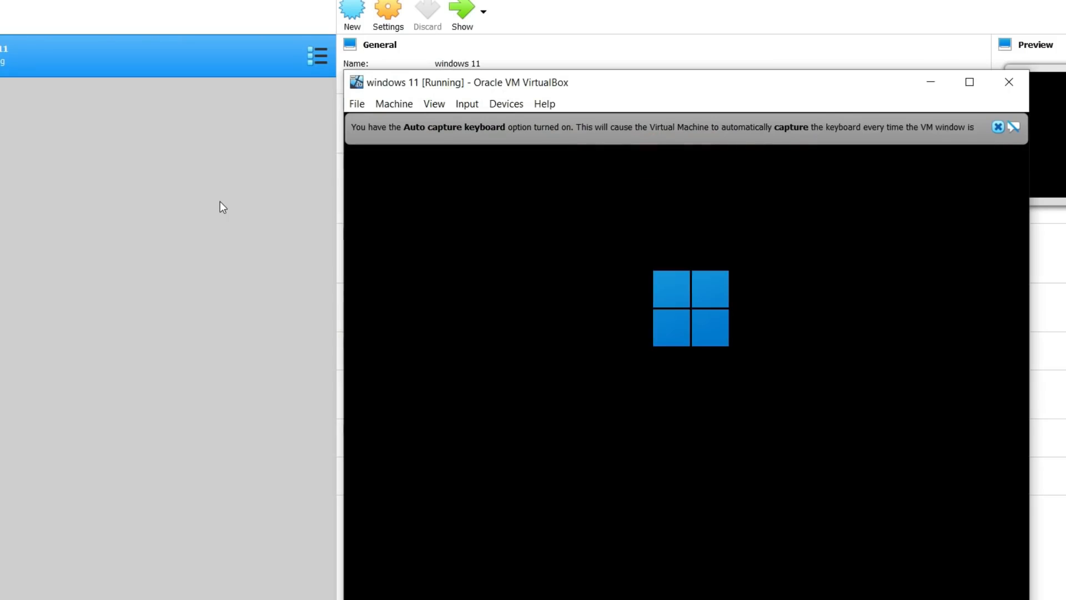
drag(633, 85, 472, 27)
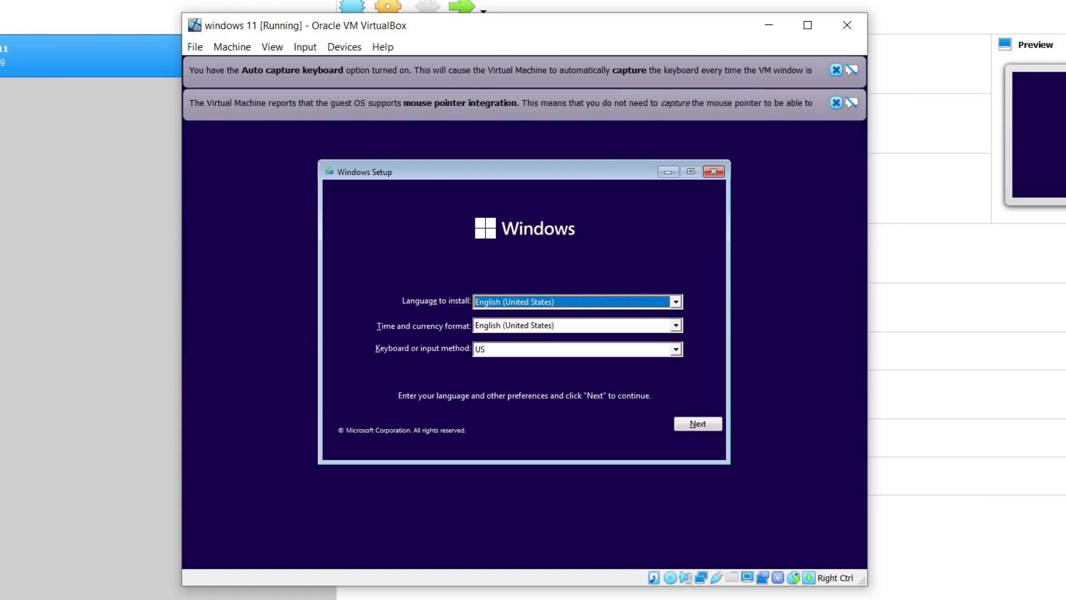
- Accept the default language and keyboard settings, begin the Windows installation, and maximize the virtual machine window
click(697, 423)
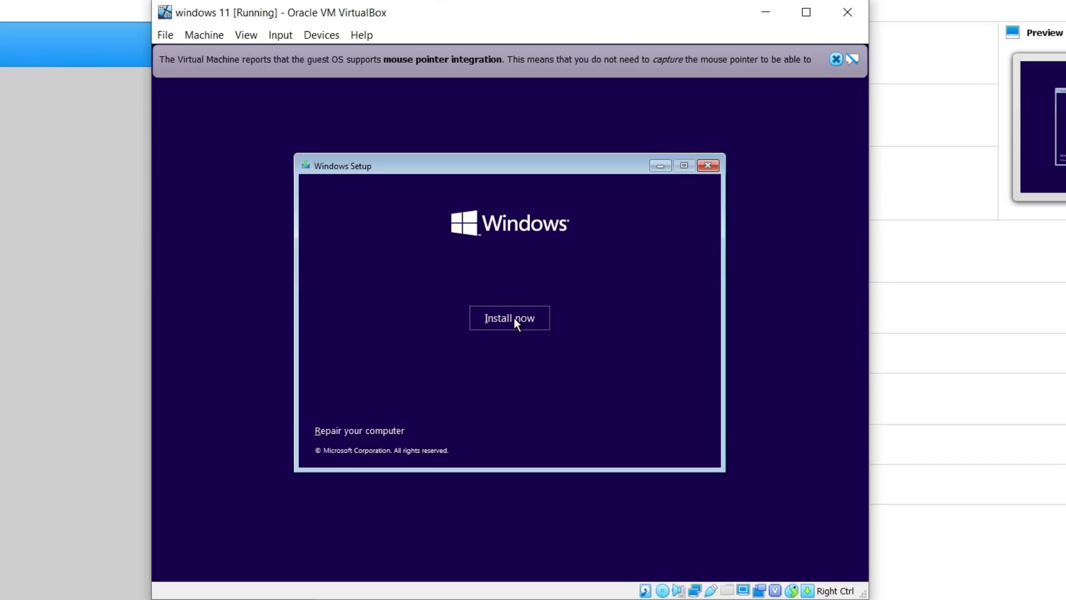
click(514, 321)
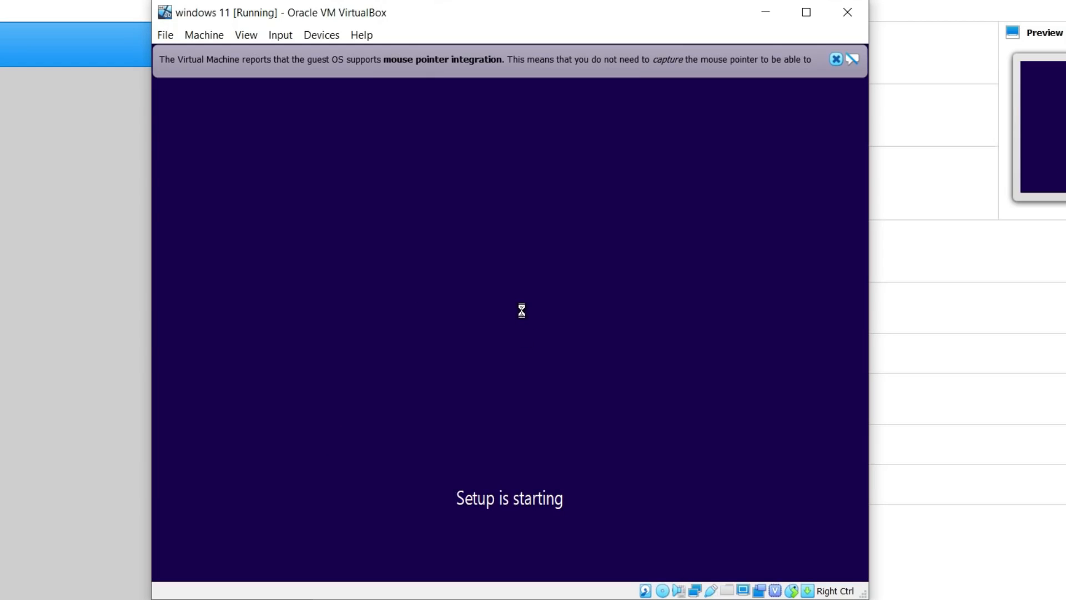
click(802, 16)
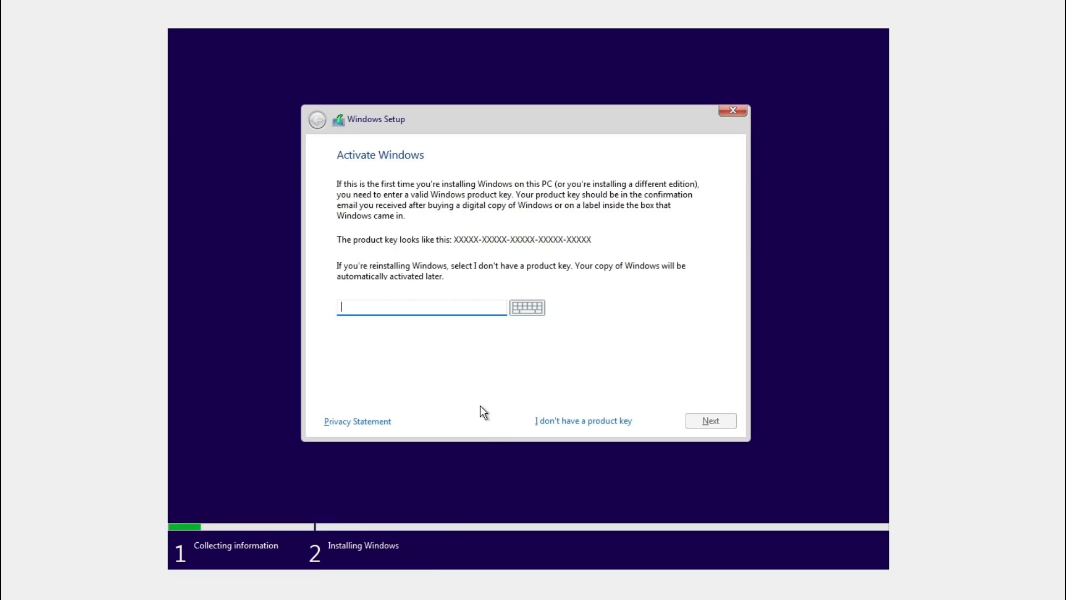
- Continue without a product key and choose Windows 11 Pro as the operating system to install
click(565, 420)
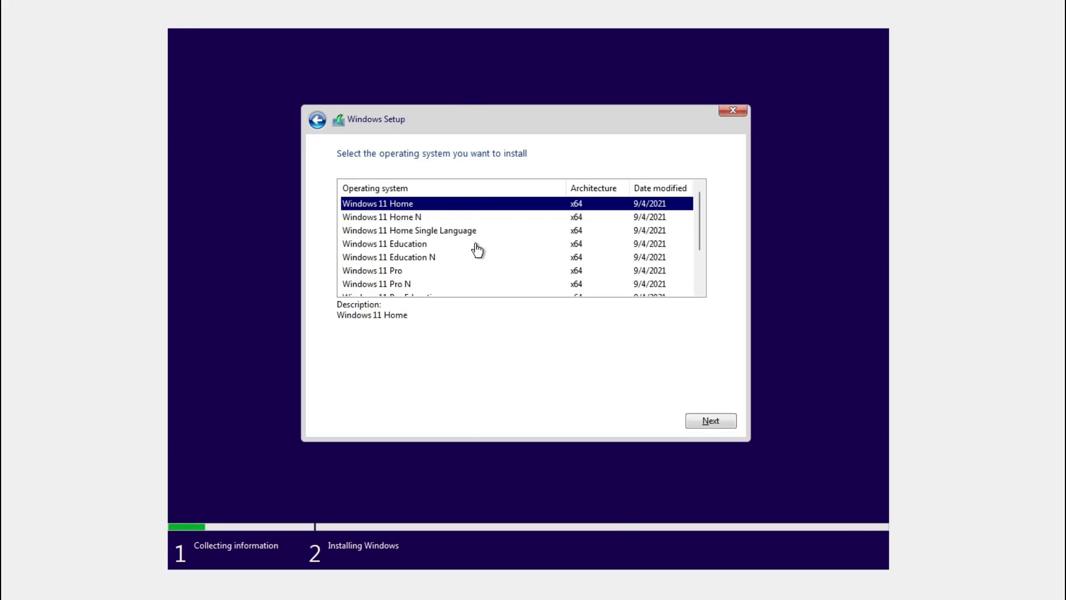
scroll(469, 255, down, 2)
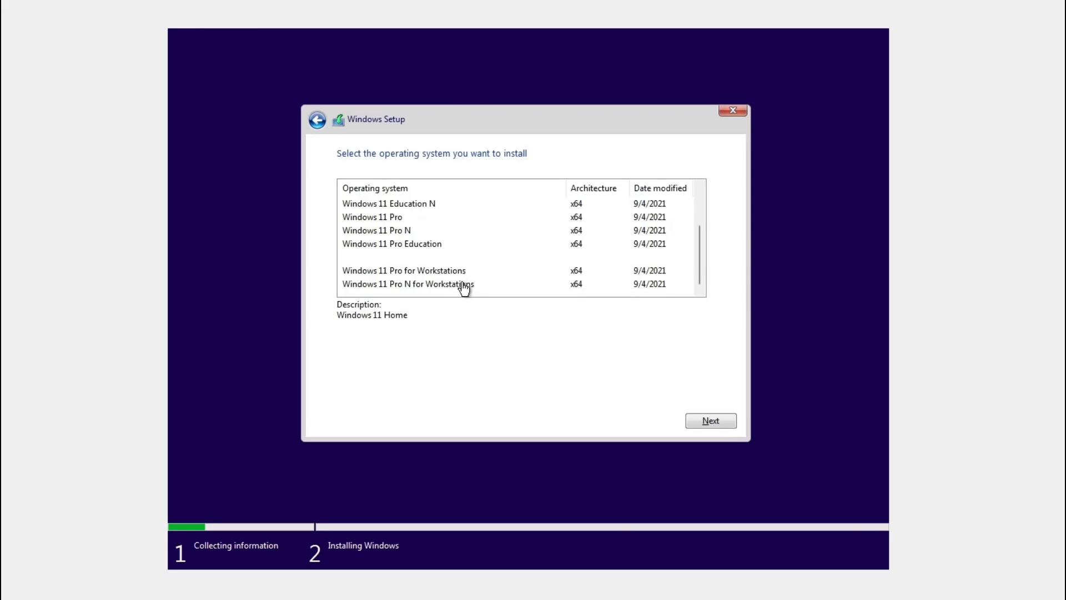
scroll(464, 280, up, 2)
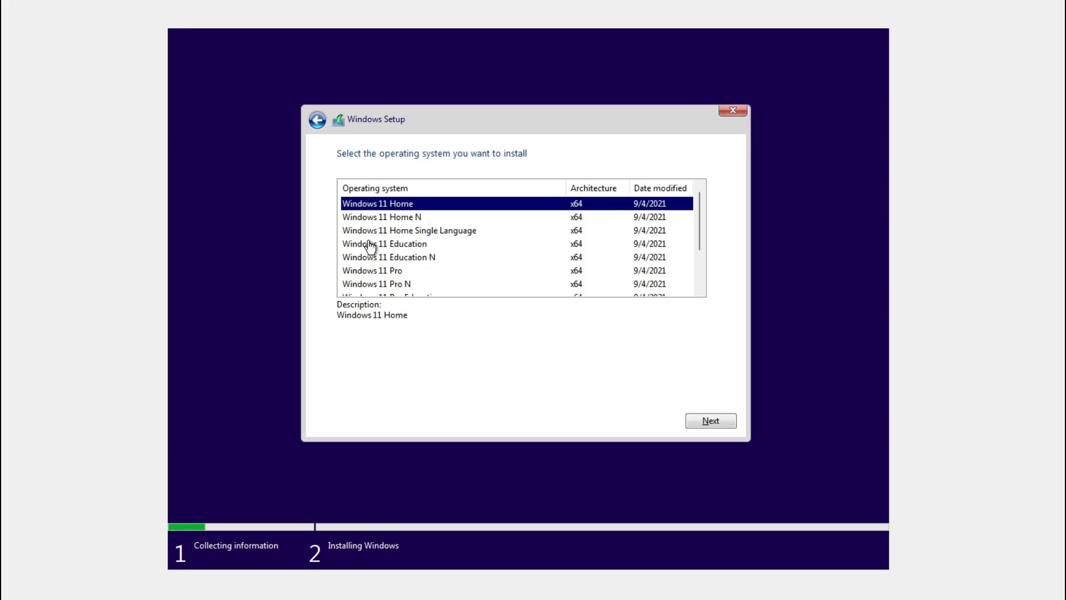
click(395, 283)
click(392, 271)
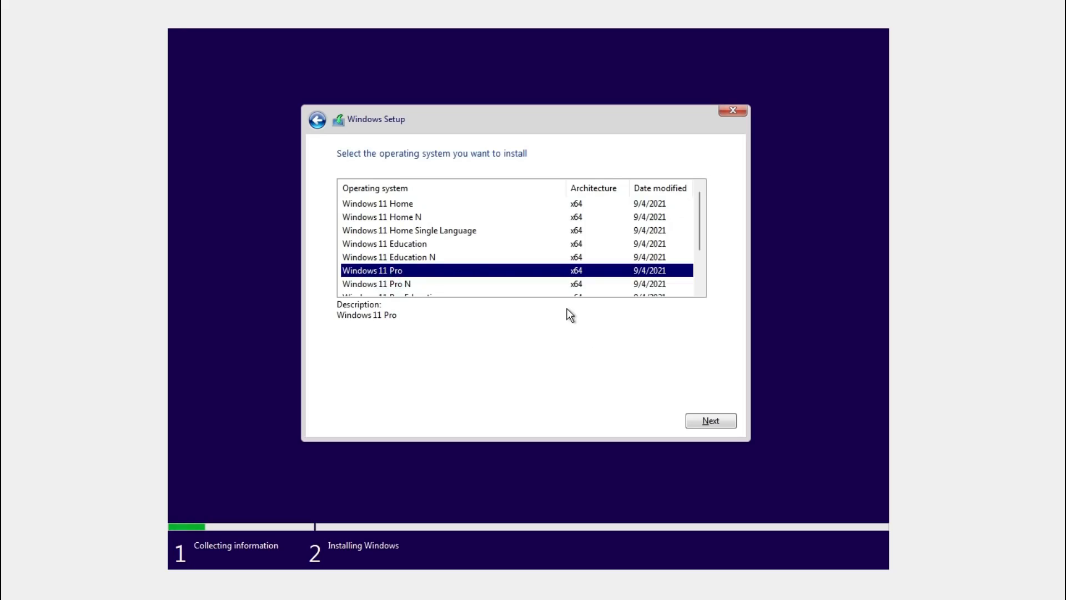
click(725, 420)
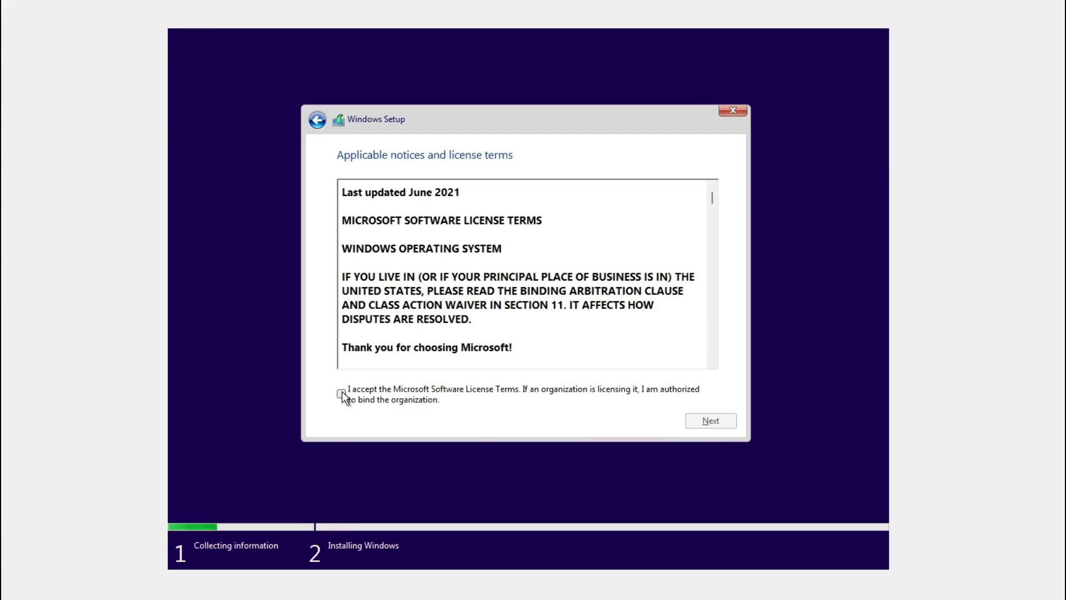
- Accept the Microsoft license terms and start a custom Windows-only installation on Drive 0 Unallocated Space
click(342, 393)
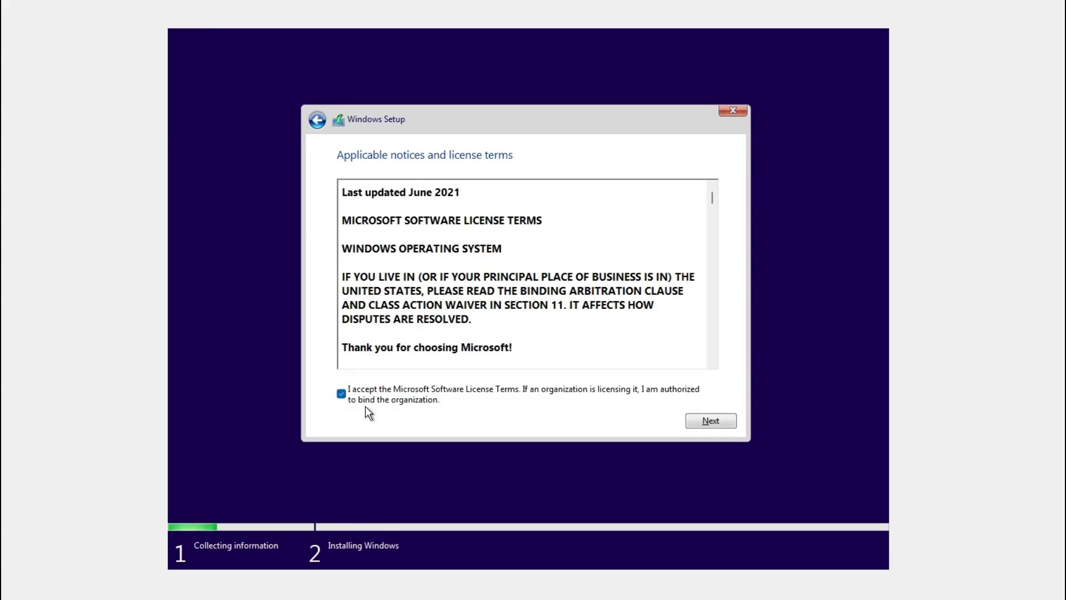
click(701, 424)
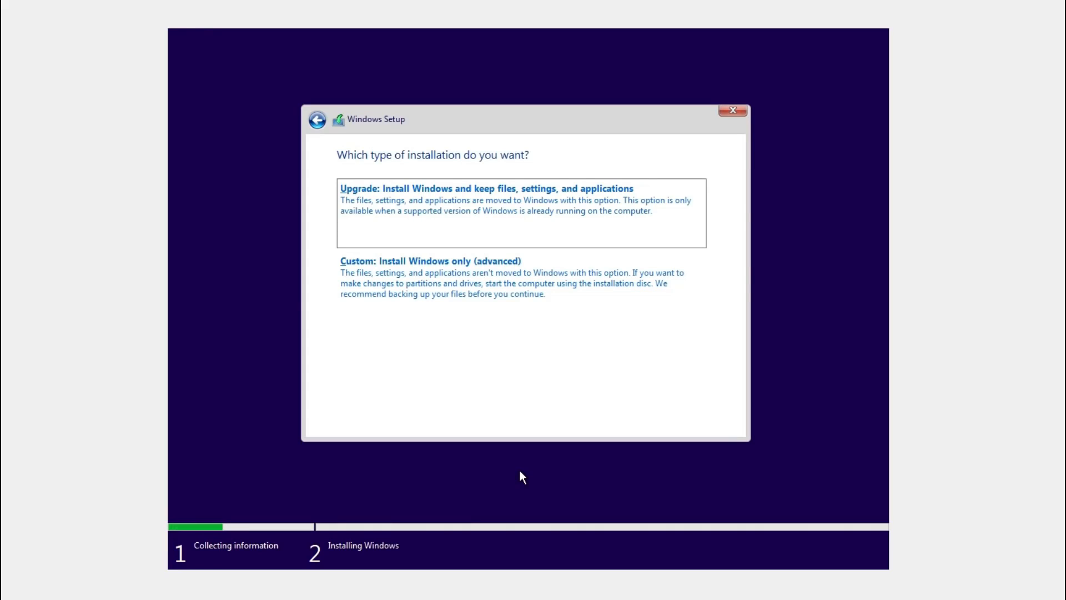
click(434, 290)
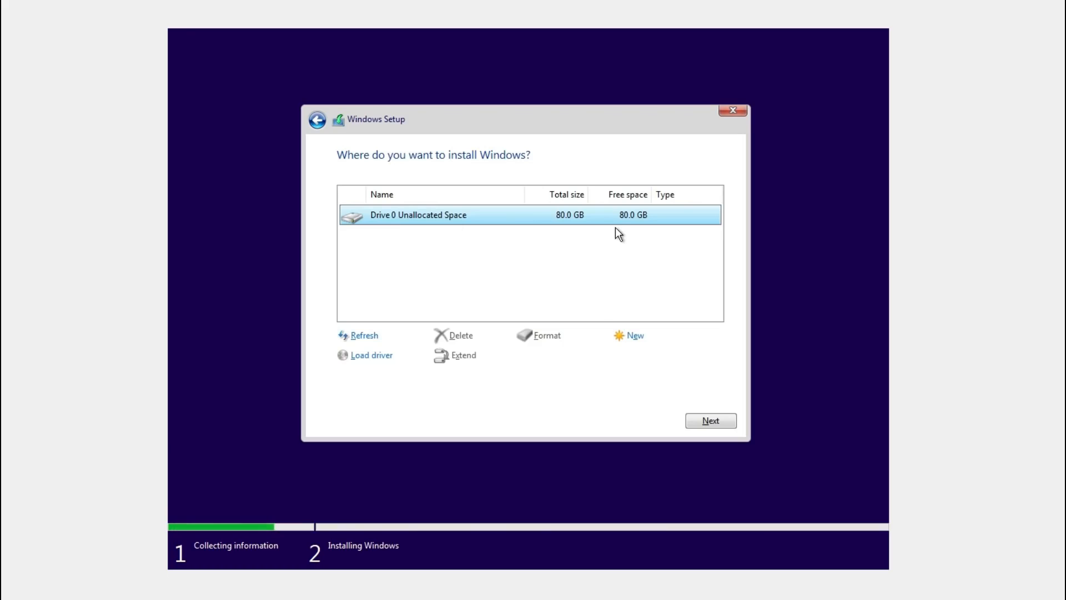
click(712, 422)
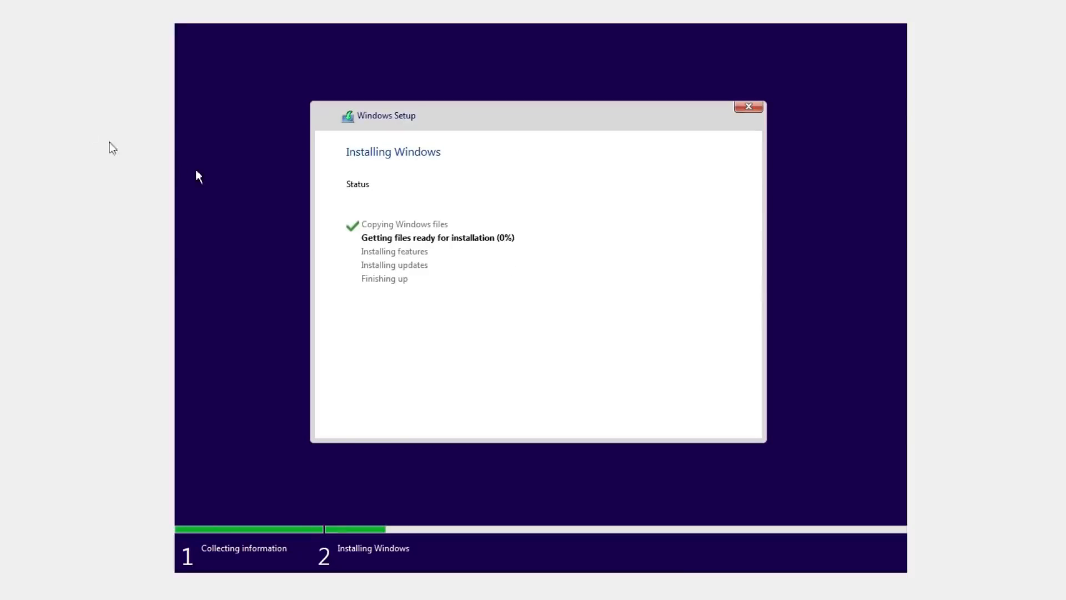
- Switch the virtual machine to full-screen mode and return it to windowed mode
click(78, 29)
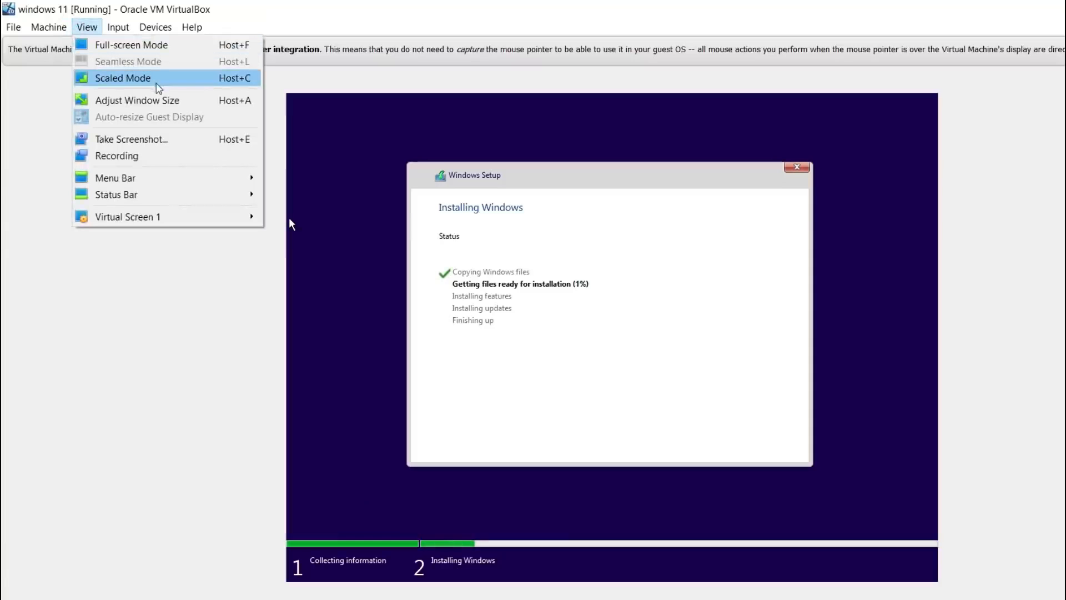
mouse_move(158, 29)
mouse_move(90, 26)
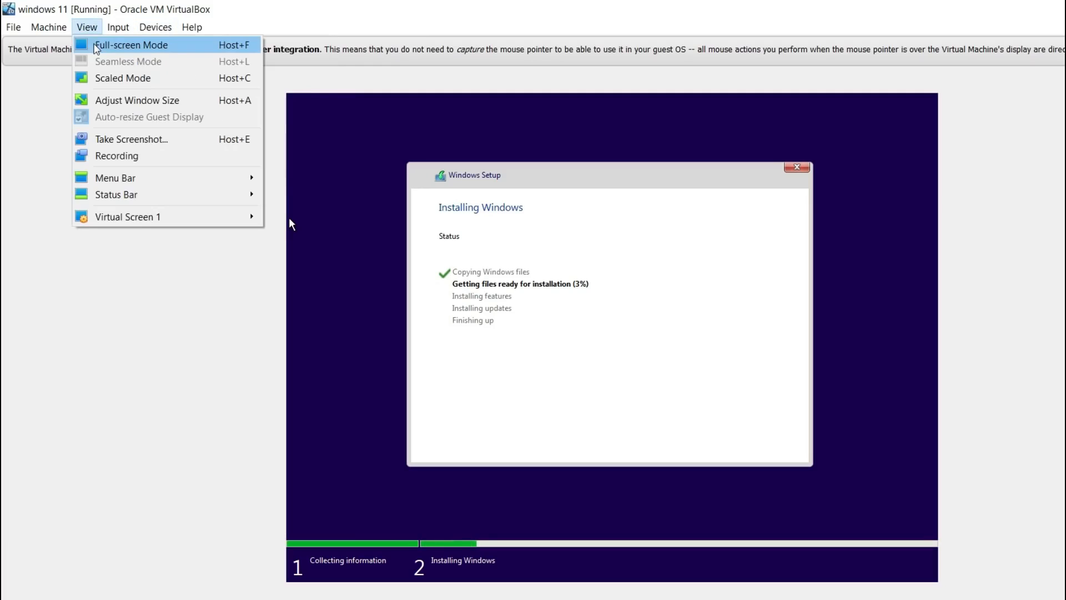
click(110, 50)
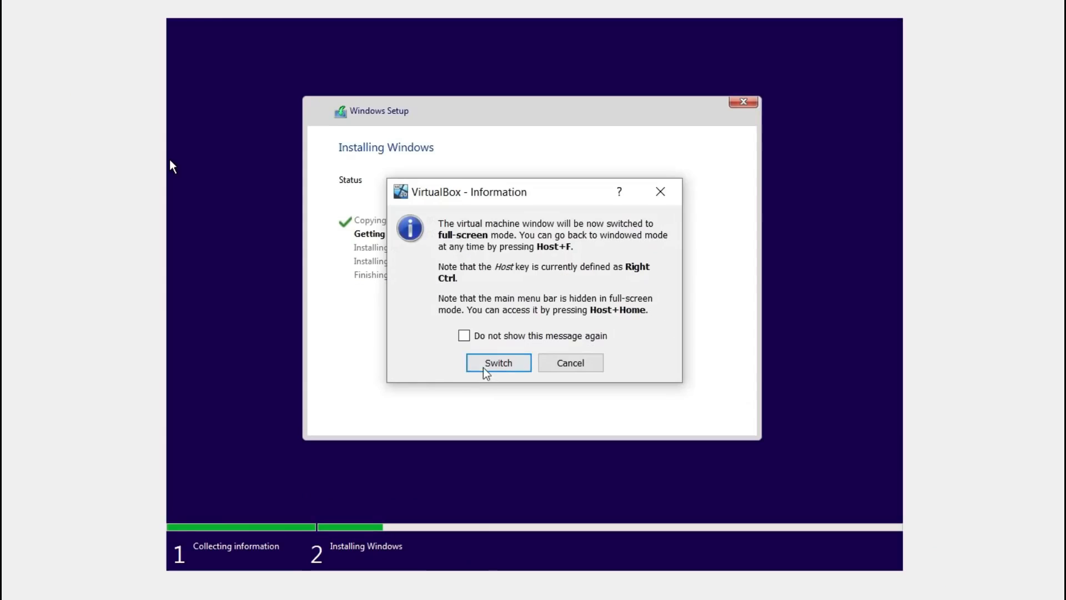
click(488, 370)
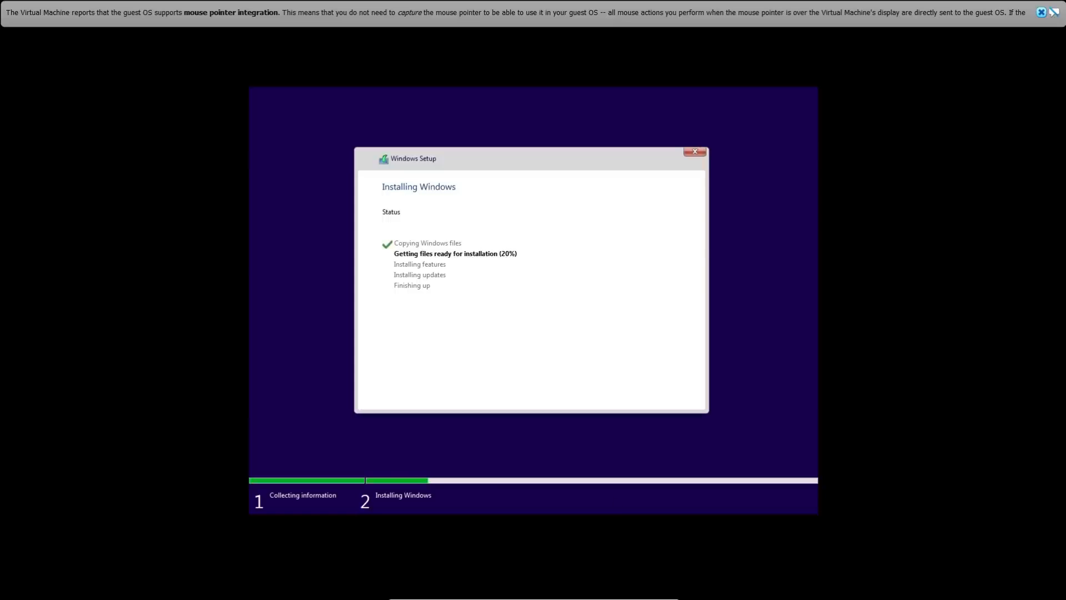
mouse_move(614, 598)
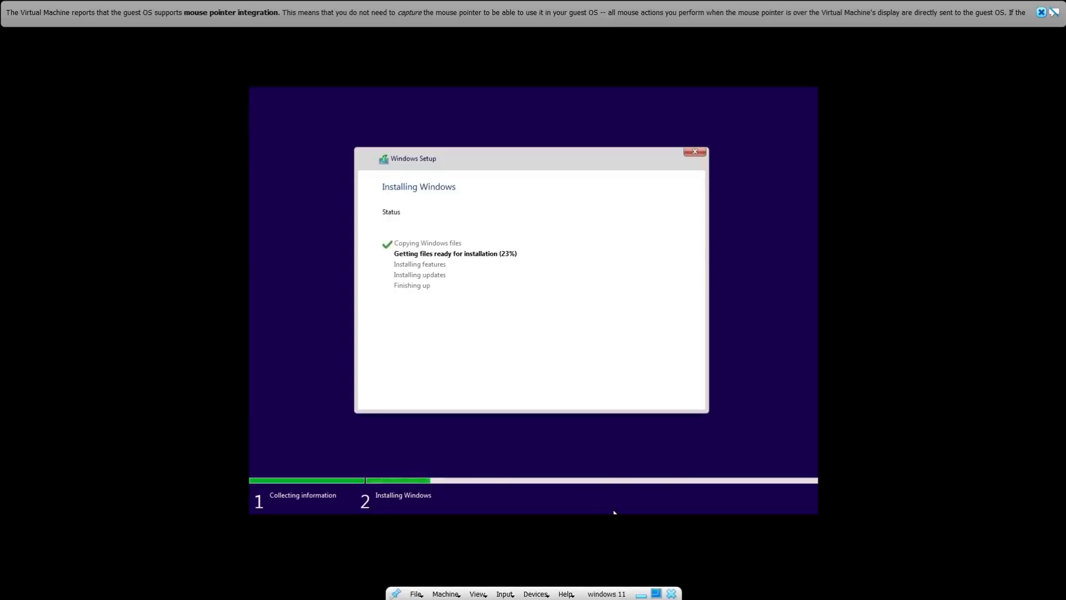
click(656, 593)
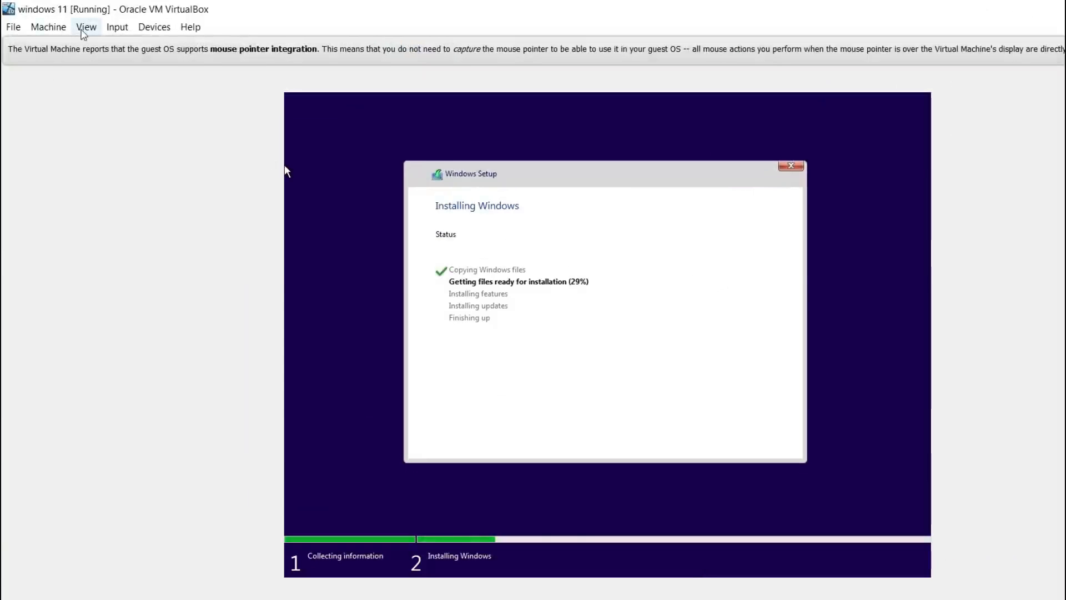
- Adjust the virtual machine window to the guest display size, reposition it, and enlarge the window
click(91, 26)
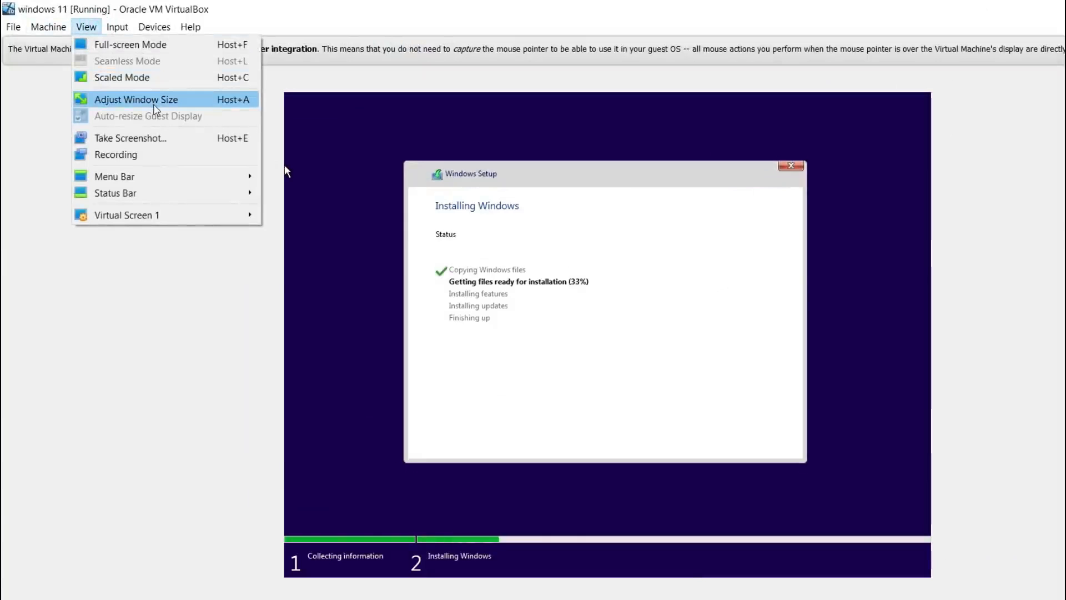
click(154, 105)
drag(468, 18, 533, 28)
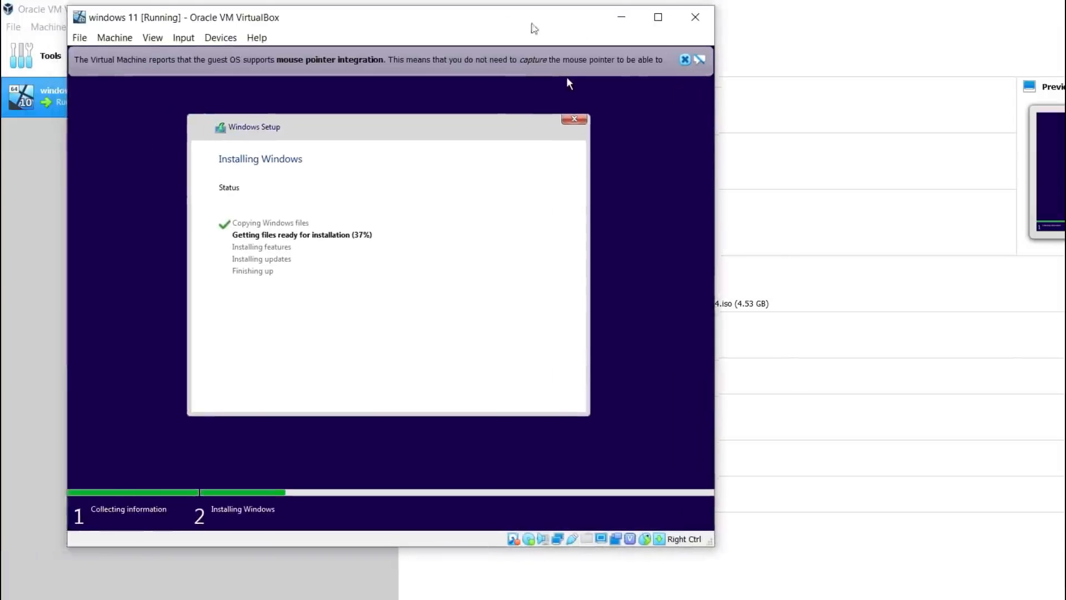
click(658, 17)
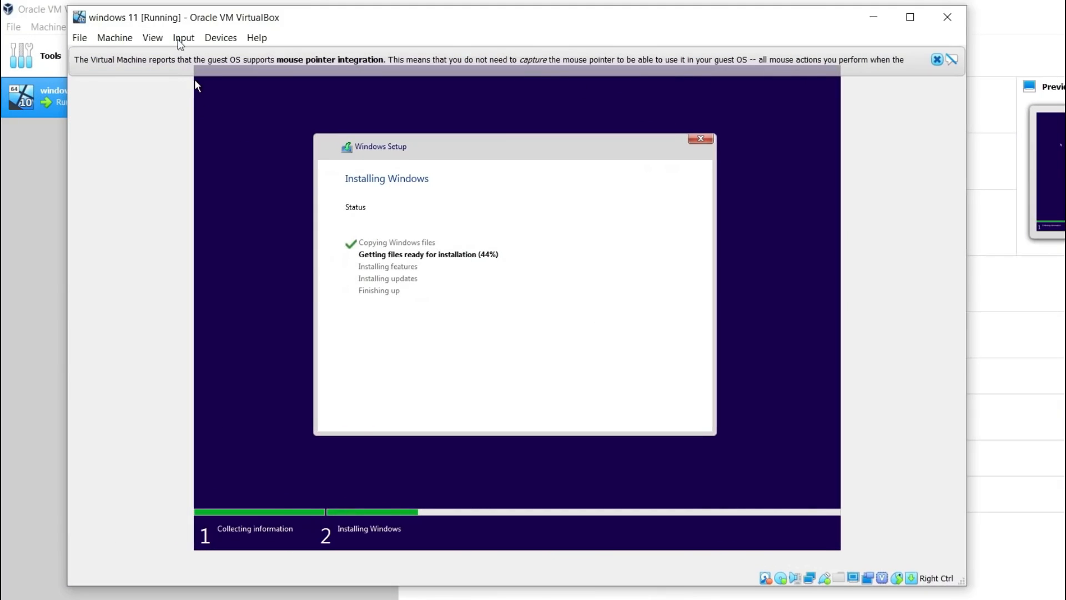
- Switch the virtual machine to scaled mode and maximize its window
click(152, 38)
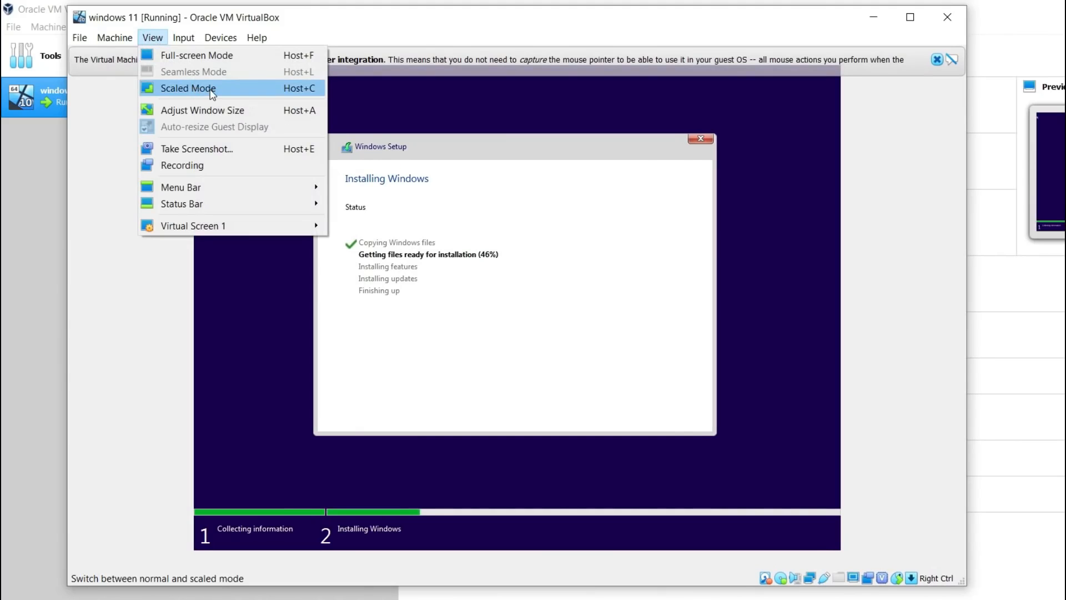
click(211, 90)
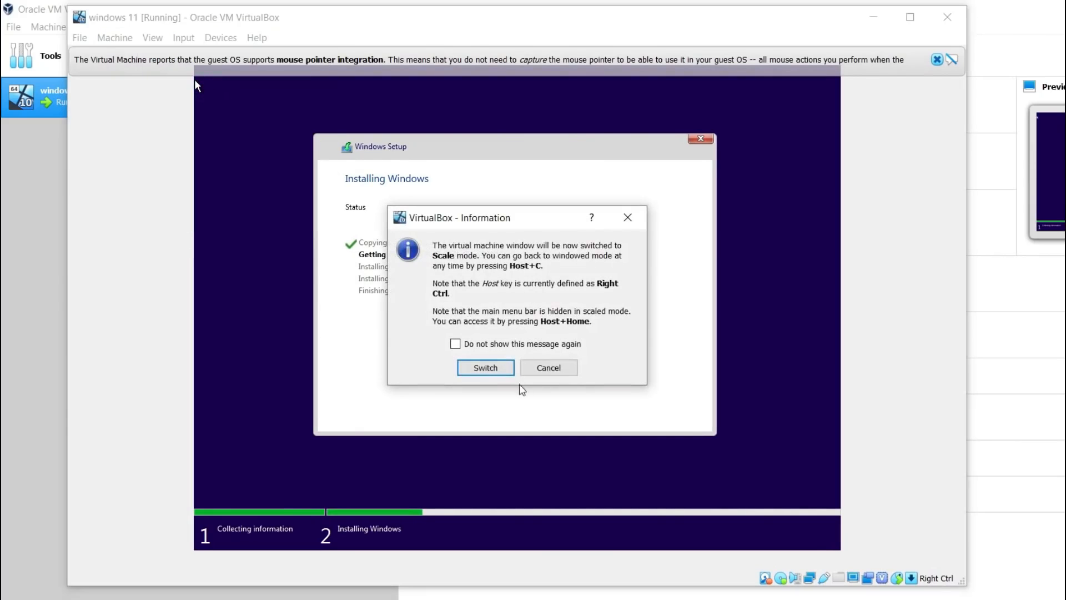
click(486, 368)
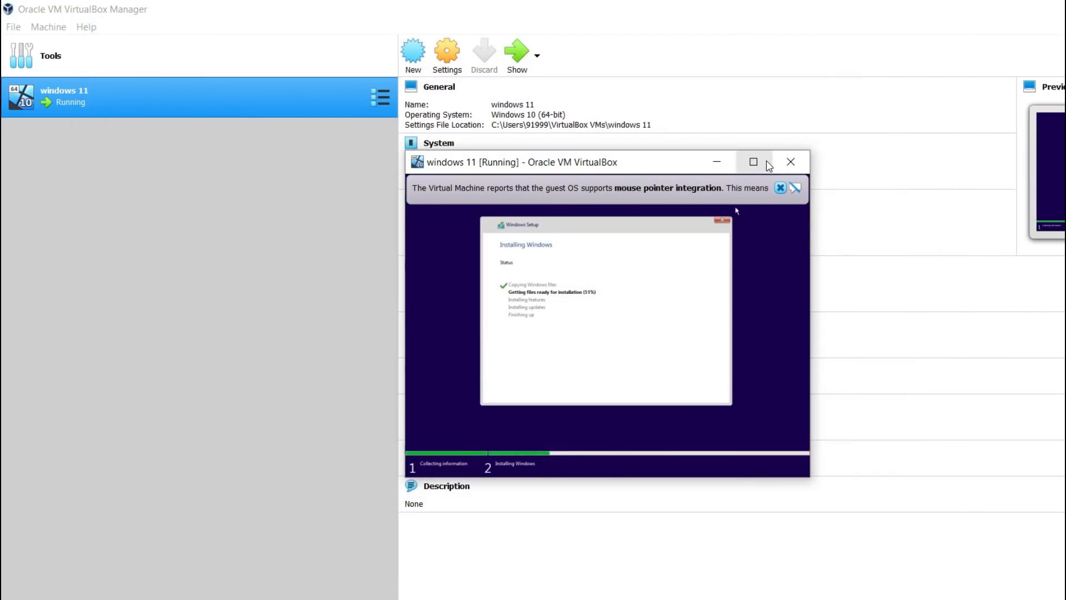
click(769, 164)
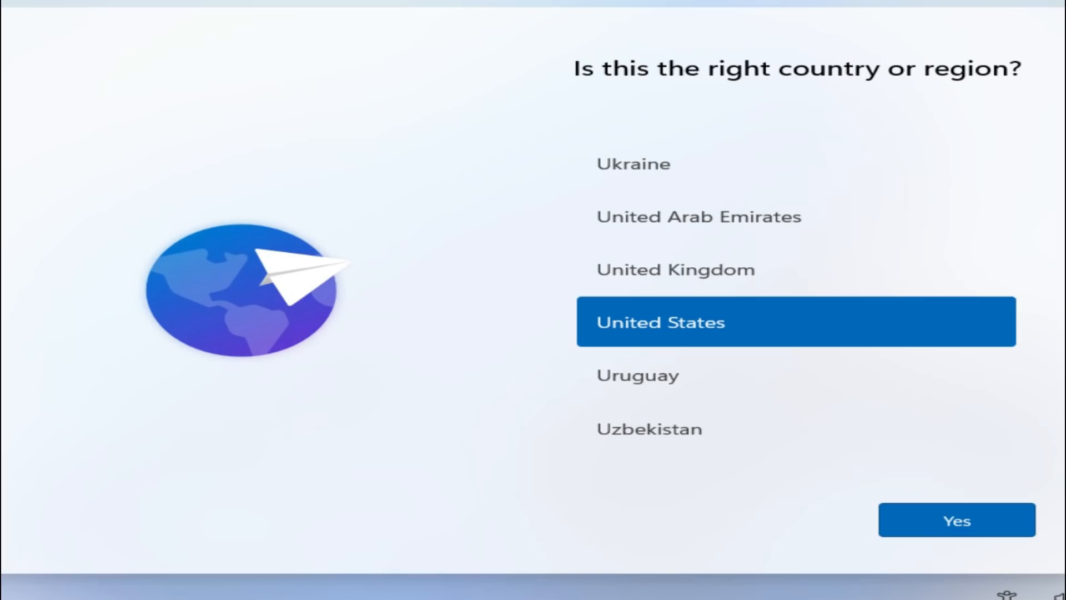
- Choose the country or region for the Windows setup from the list and confirm it
drag(1036, 447, 1036, 277)
click(841, 377)
click(944, 532)
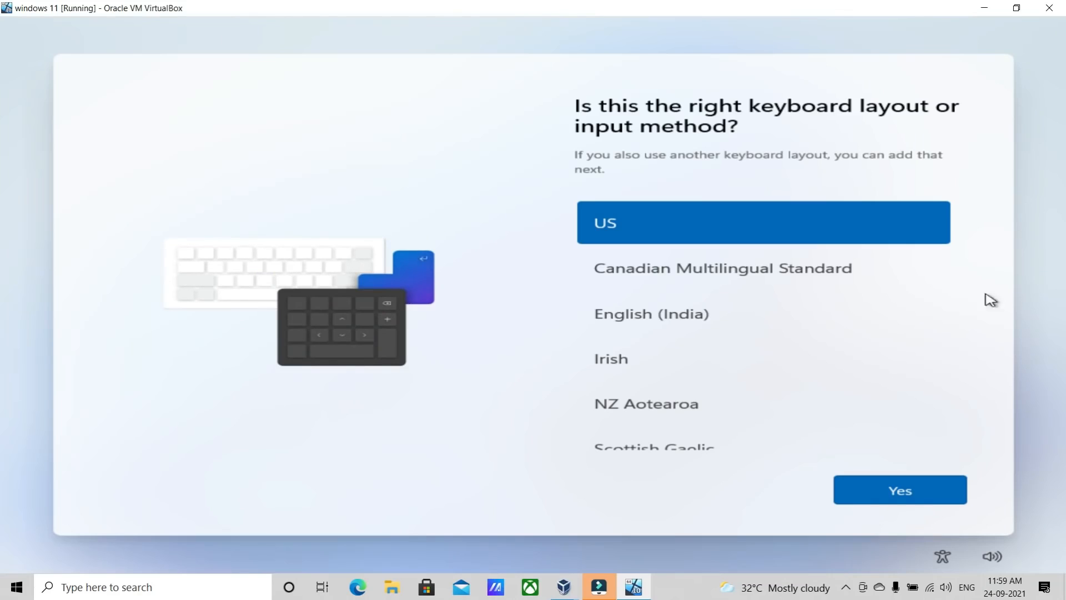
- Set the keyboard layout to English (India) and skip adding a second layout
click(681, 319)
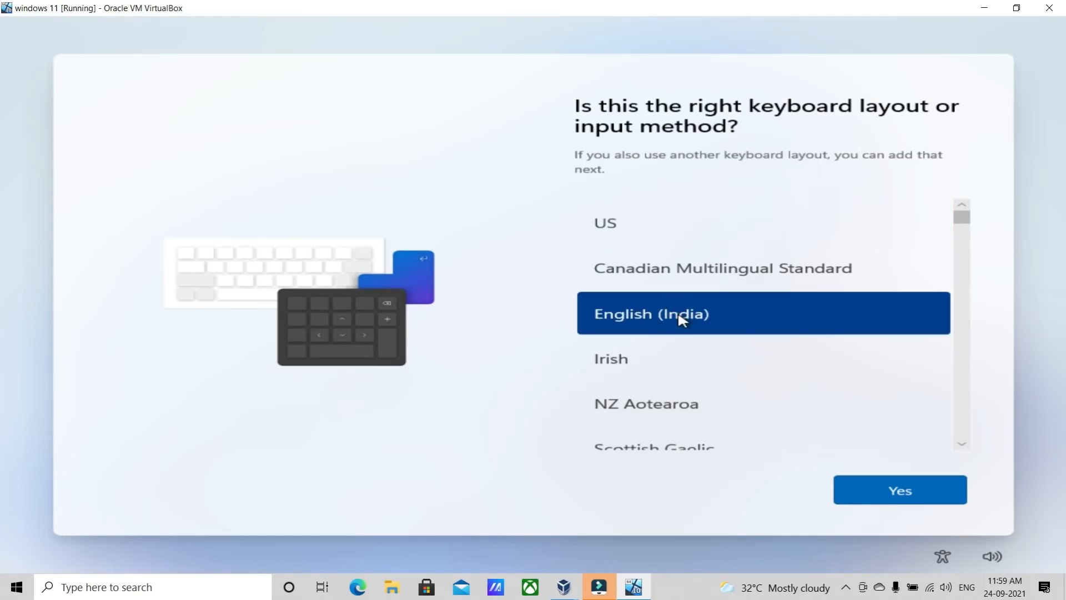
click(901, 497)
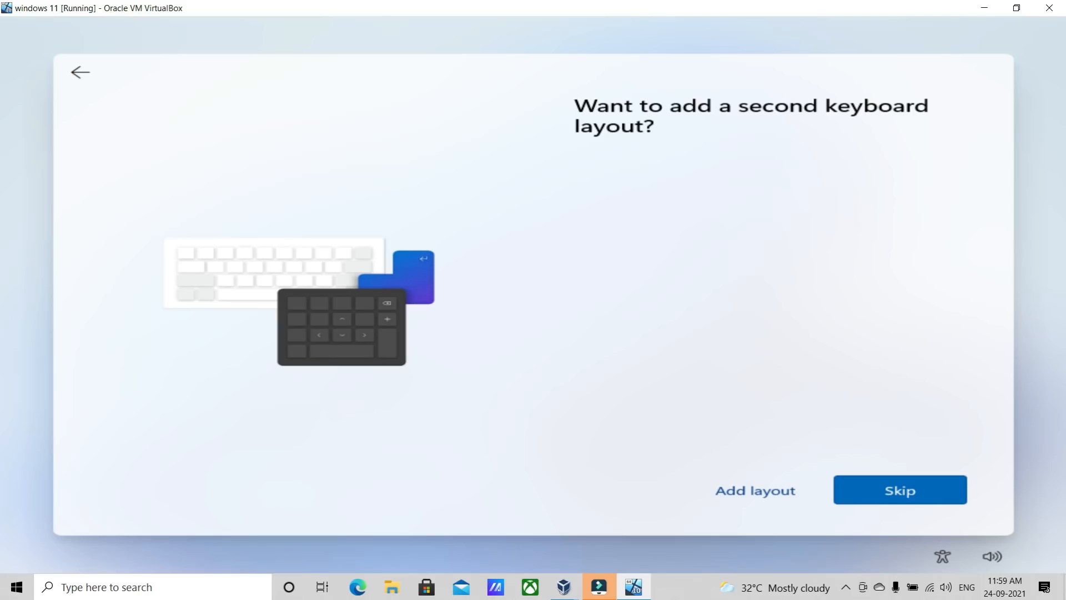
click(892, 491)
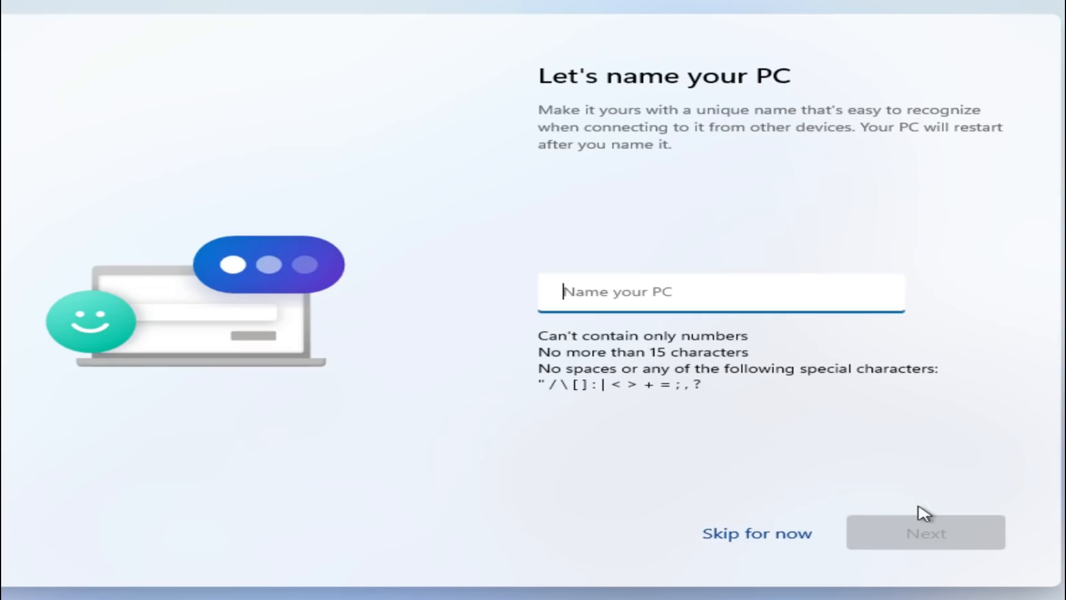
- Name the PC Pcskill and choose to set up the device for personal use
text(Pcskill)
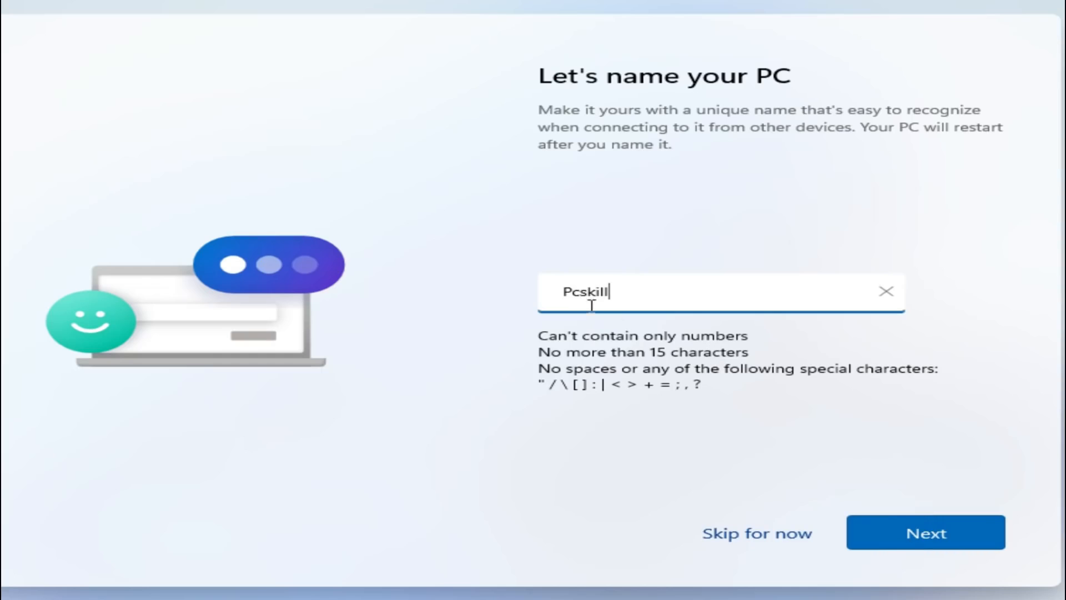
click(895, 526)
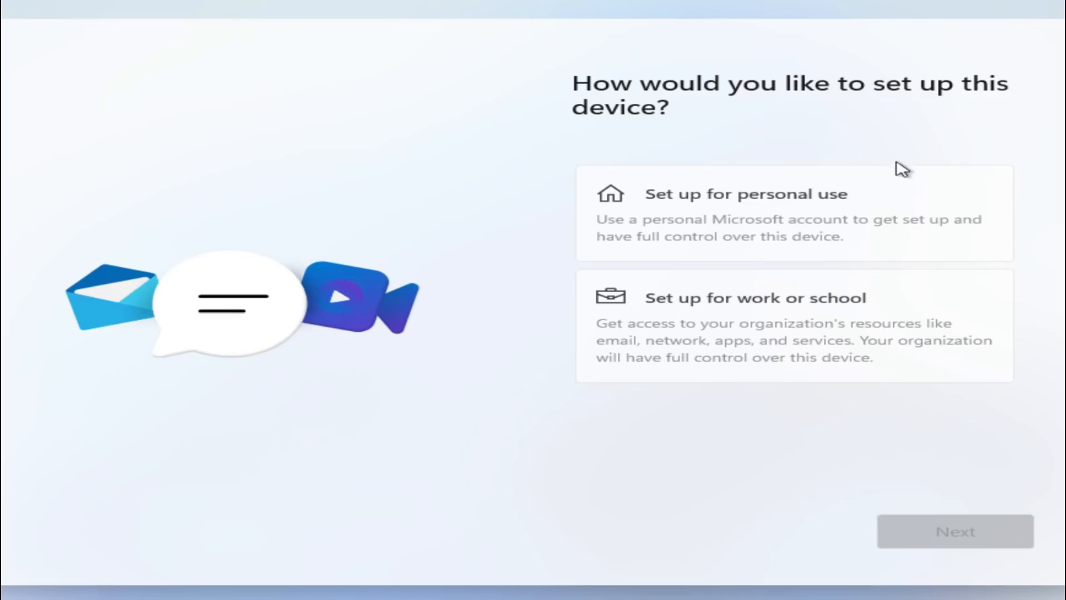
click(734, 209)
click(928, 537)
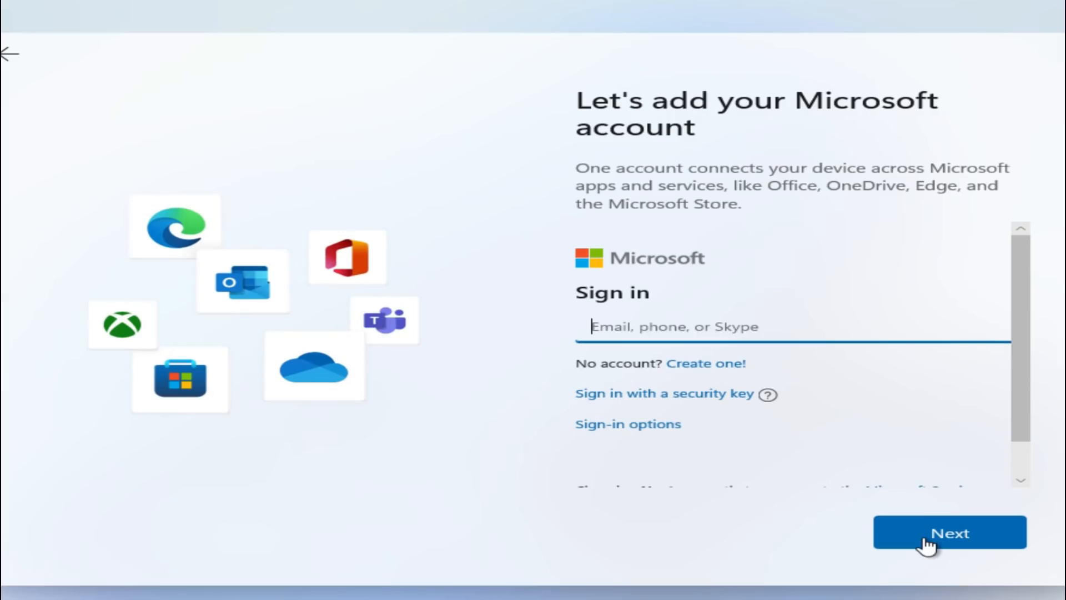
- Choose an offline account from the sign-in options and skip the Microsoft account for now
scroll(609, 316, down, 1)
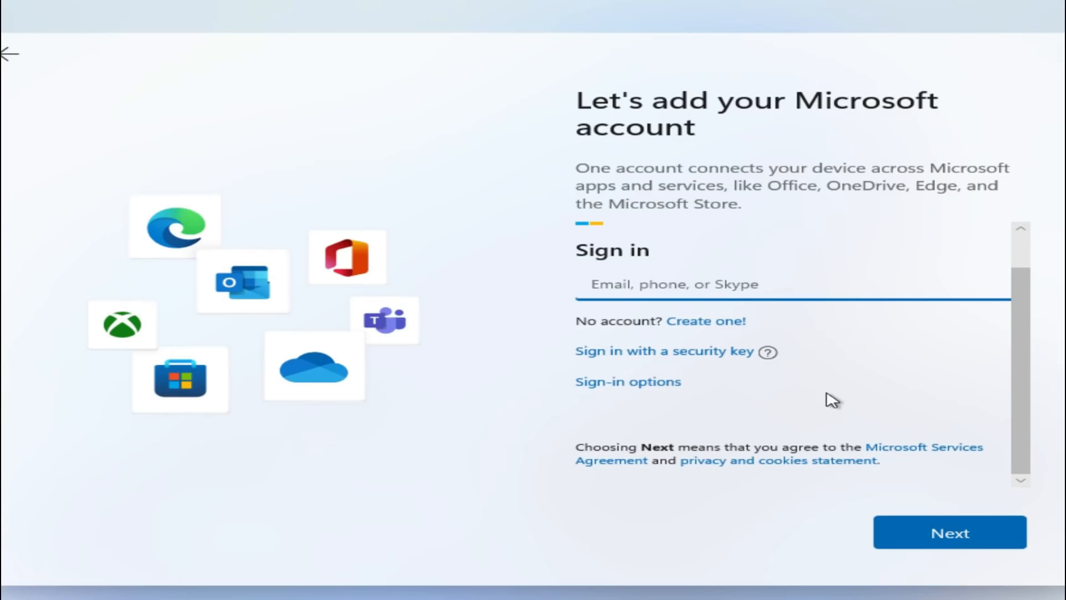
click(944, 534)
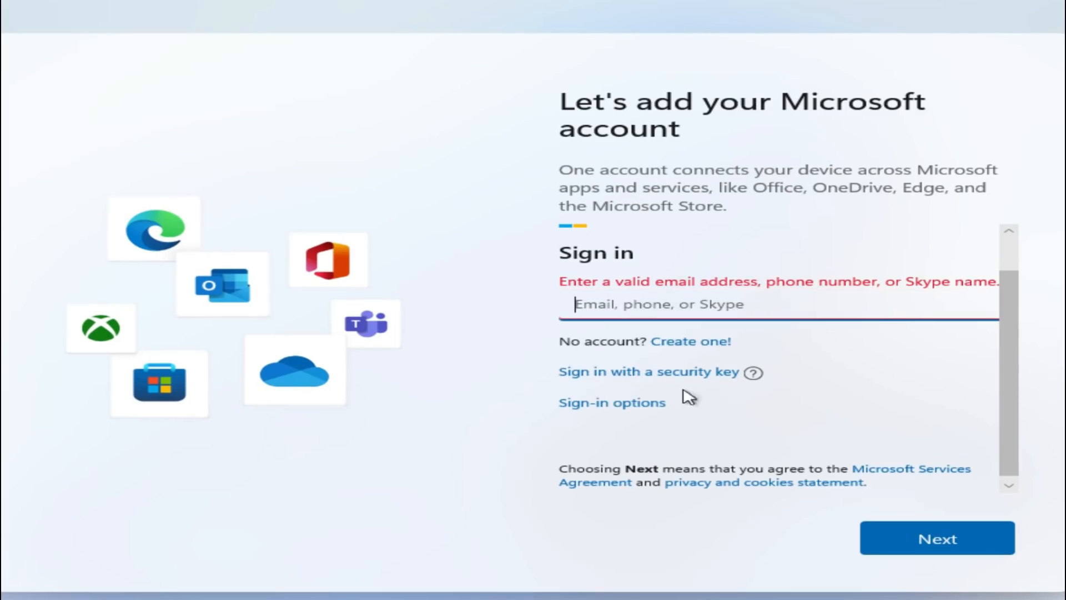
click(597, 405)
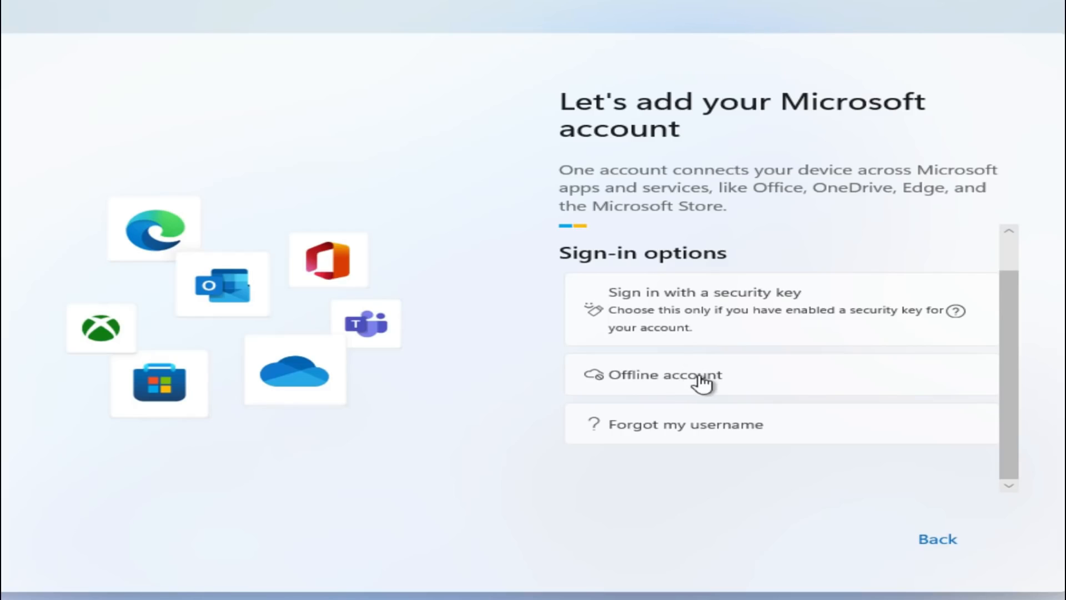
click(616, 385)
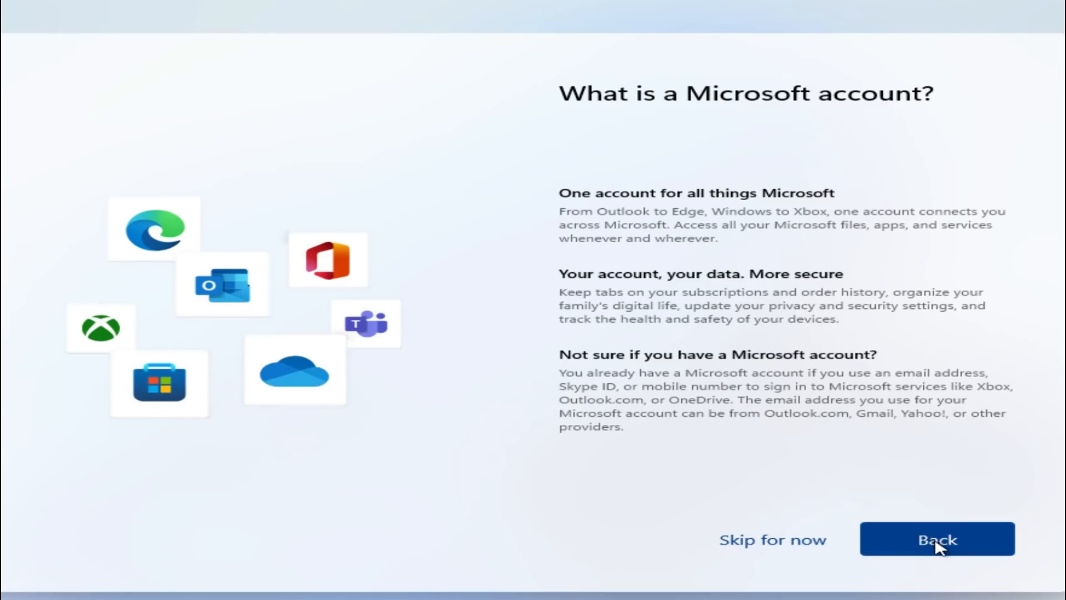
click(785, 544)
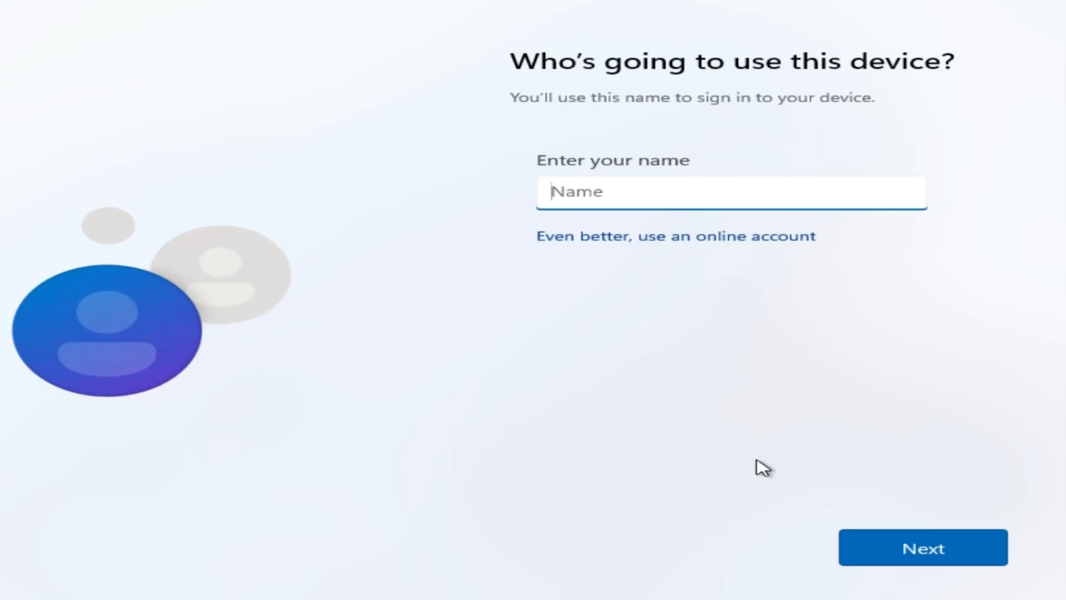
- Enter PC Skill as the name of the device's user and continue
text(PC Skill)
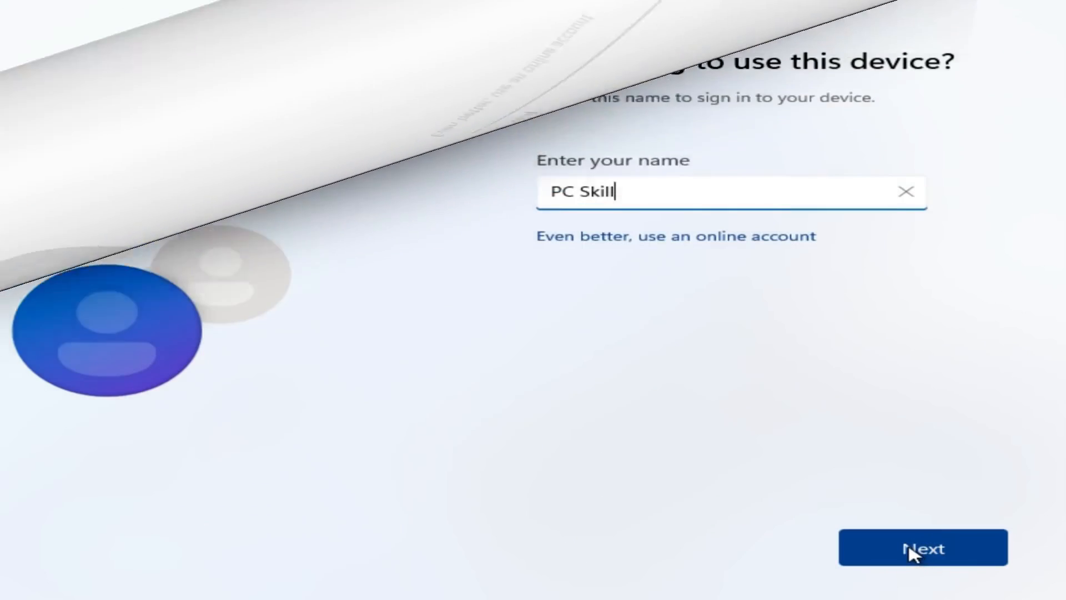
click(908, 549)
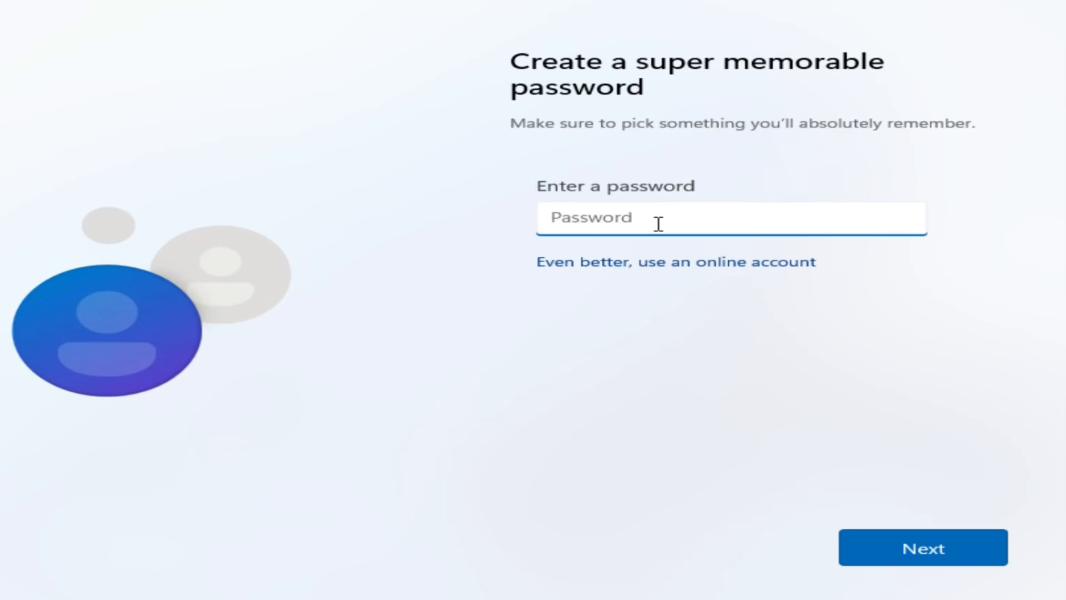
- Create the account password and enter it again to confirm it
text(1234)
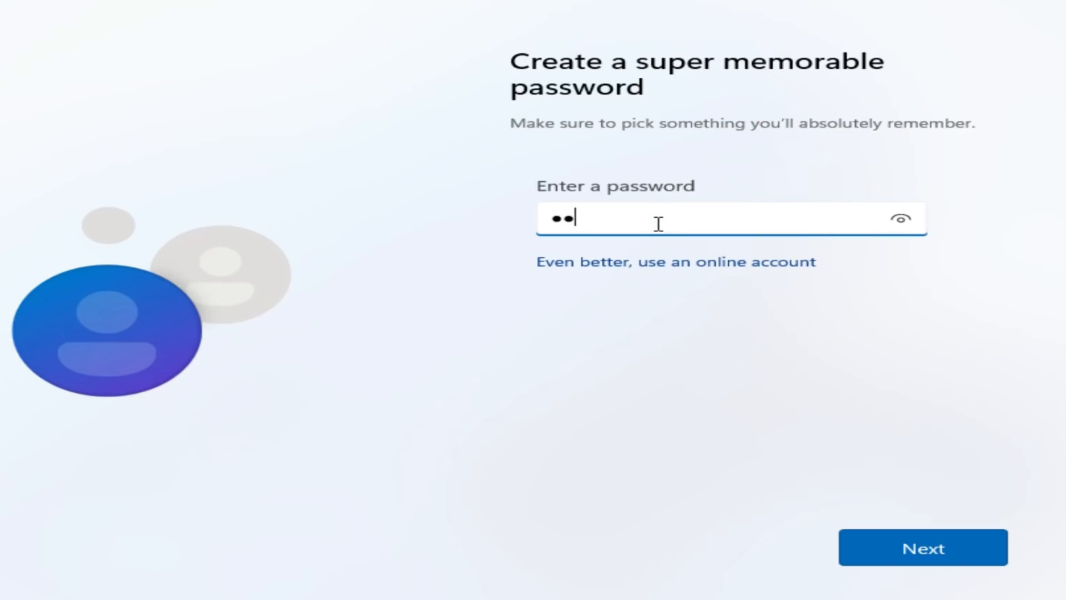
text(5678)
click(931, 547)
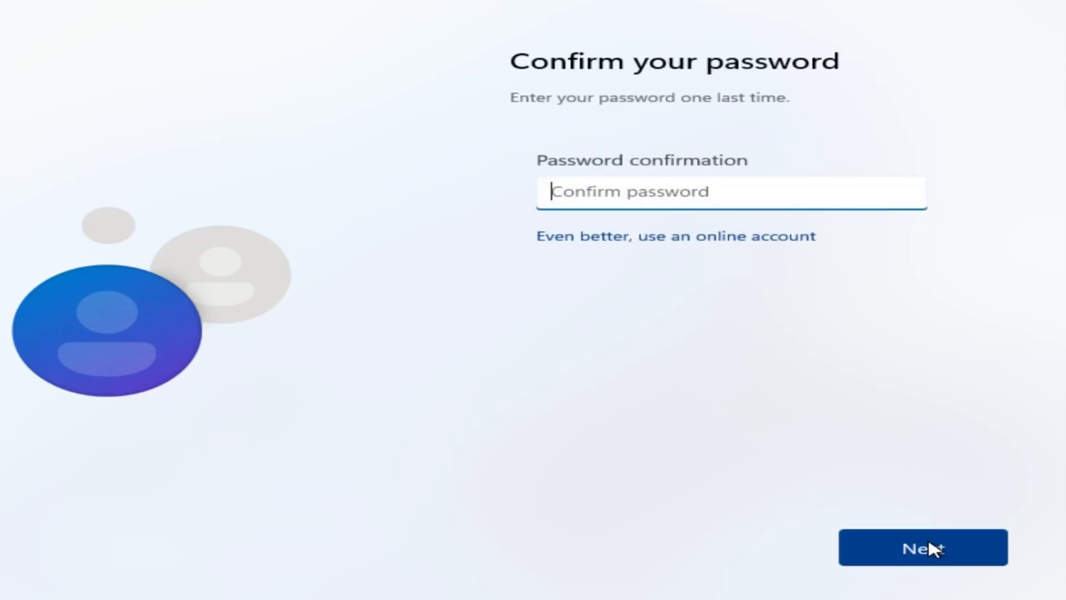
text(12345678)
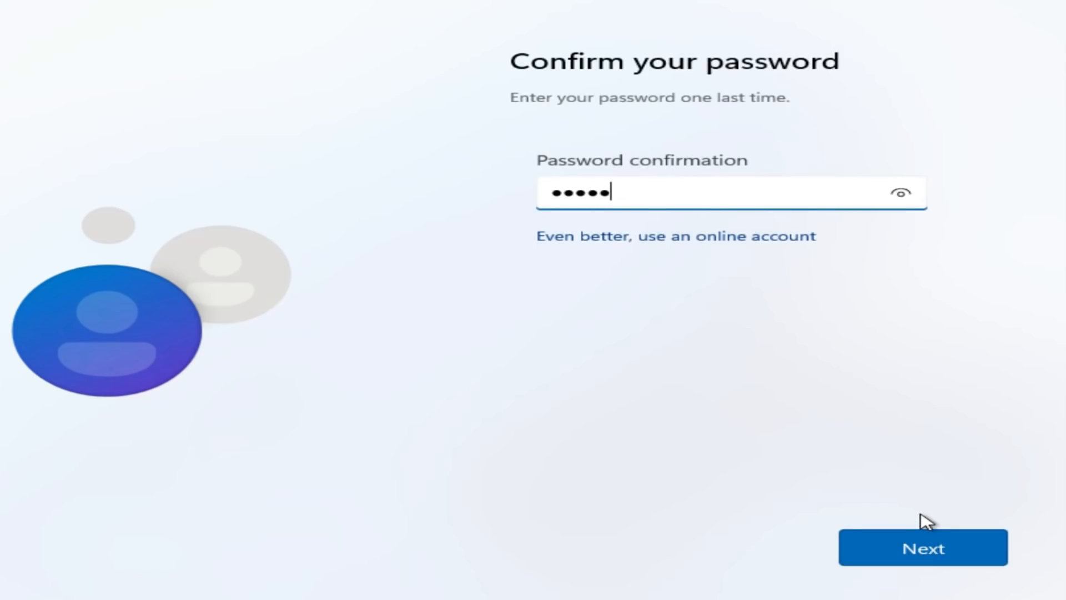
click(938, 553)
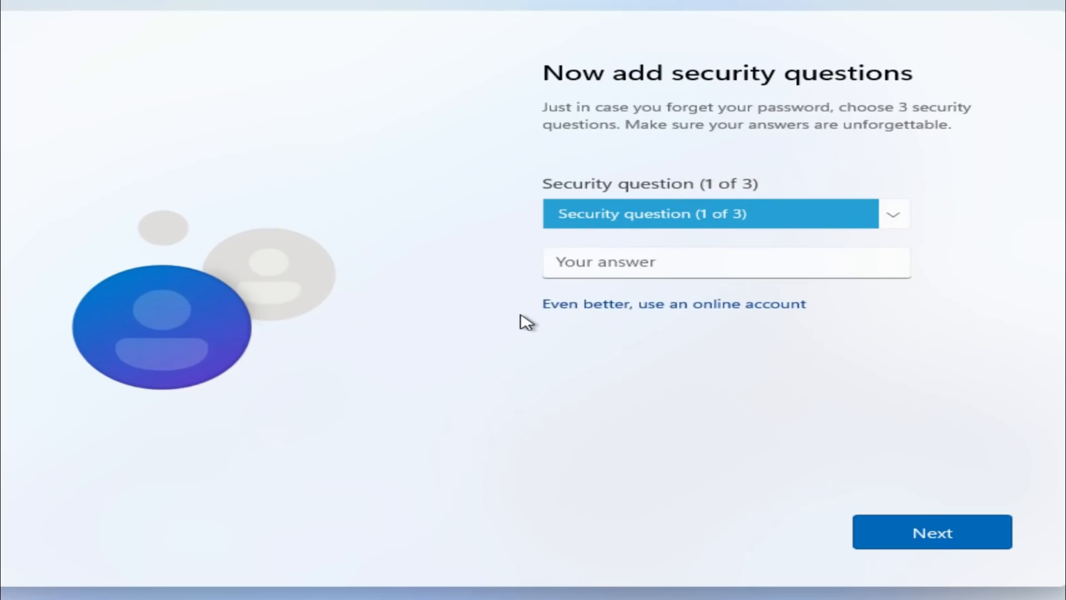
- Select a question for the first of the three security questions and go to its answer
click(616, 215)
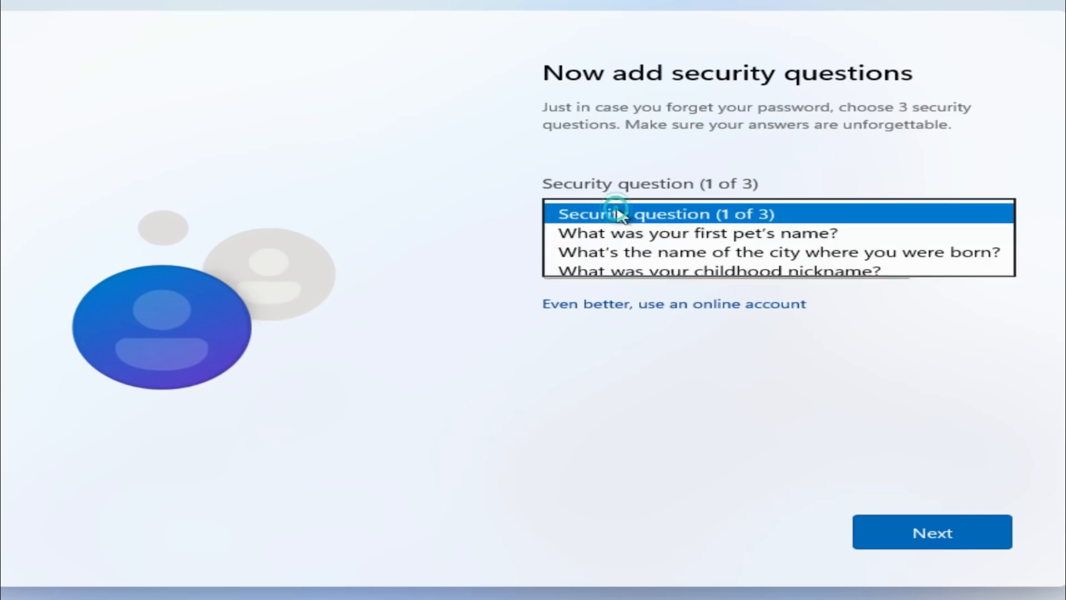
click(631, 248)
click(631, 260)
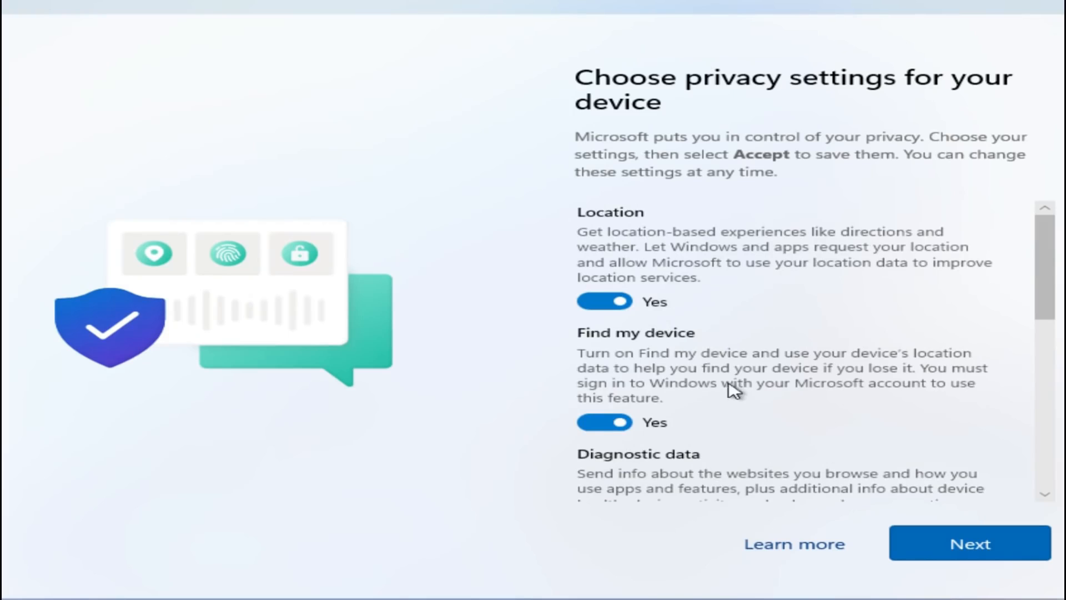
- Review the device's privacy settings through Advertising ID and accept them with all options left on
scroll(733, 389, down, 3)
scroll(745, 428, down, 2)
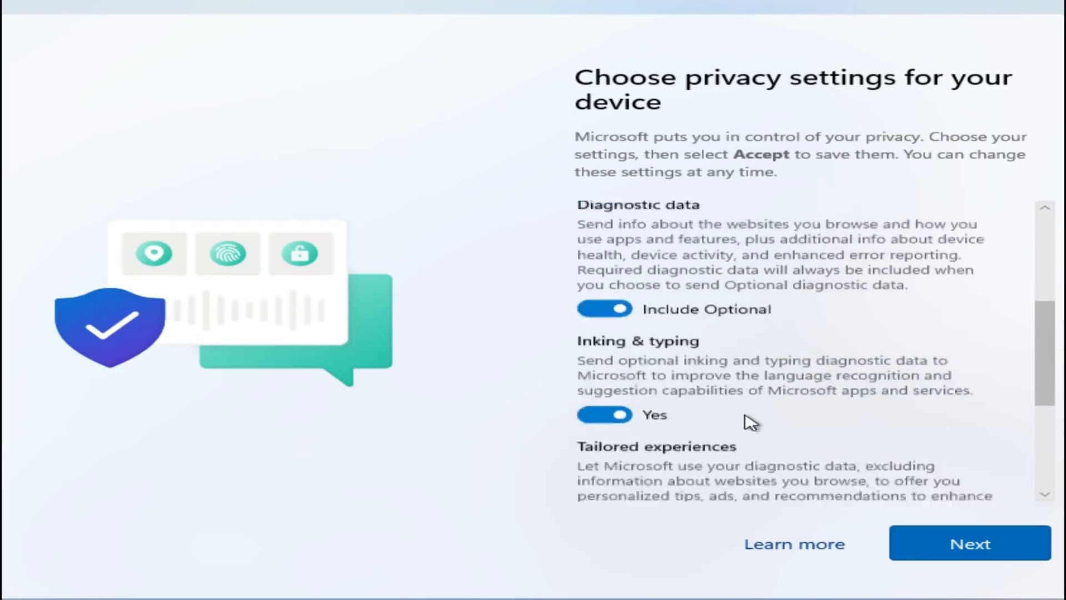
scroll(750, 423, down, 4)
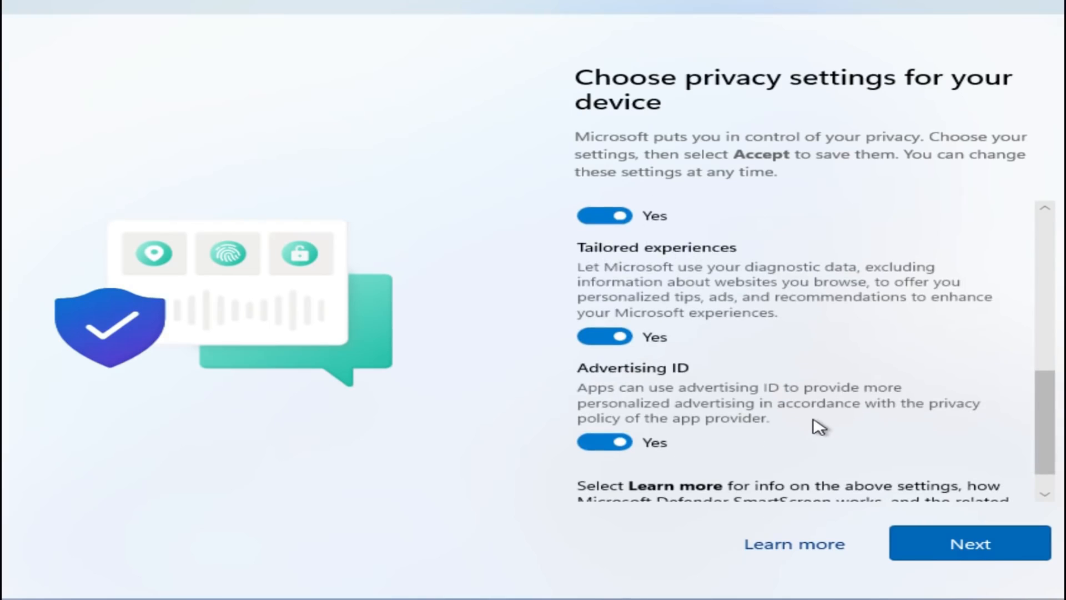
click(969, 544)
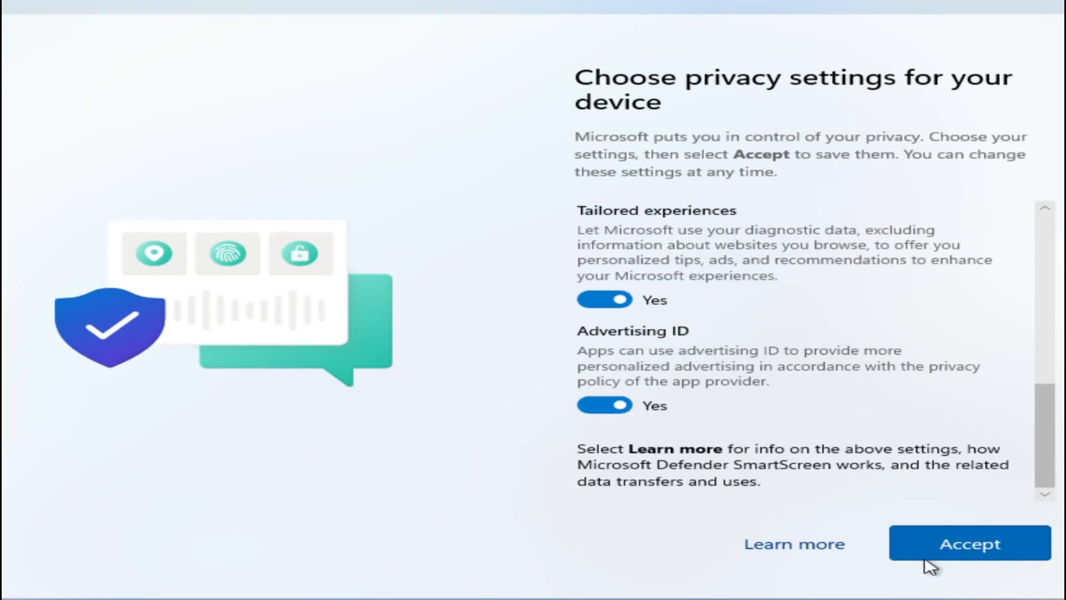
click(966, 558)
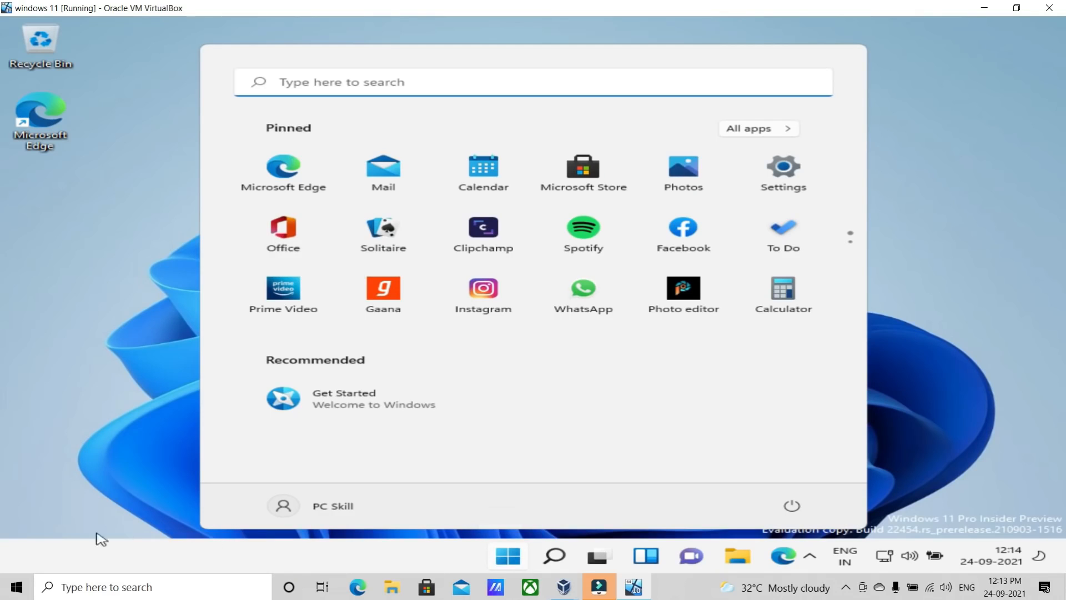
- View the Windows 11 Start menu and close it to return to the desktop
click(522, 558)
click(518, 561)
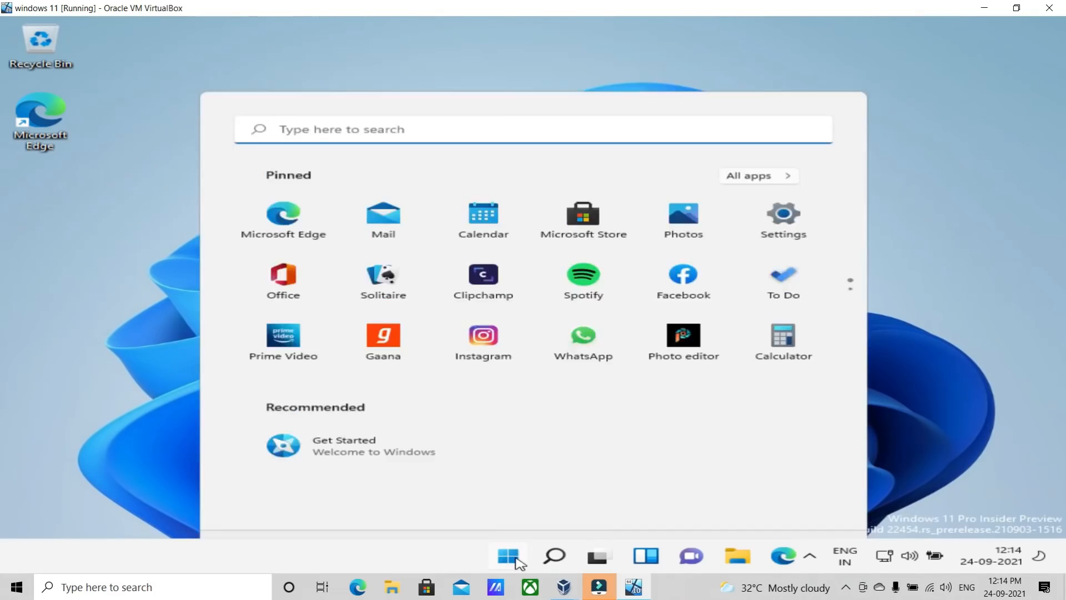
click(514, 557)
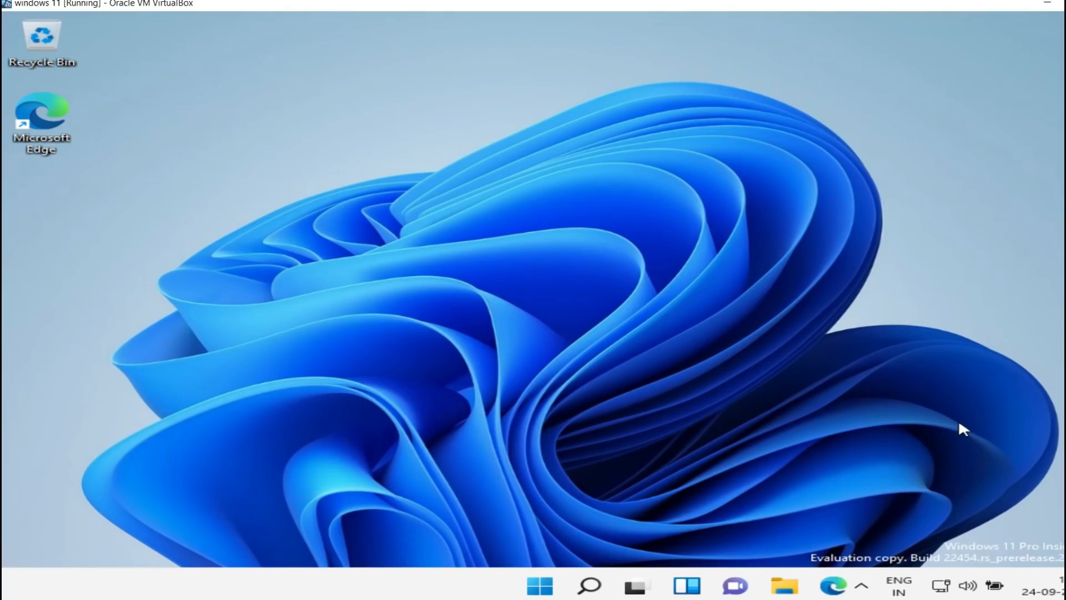
- Shut down the Windows 11 guest system from within the virtual machine
click(551, 584)
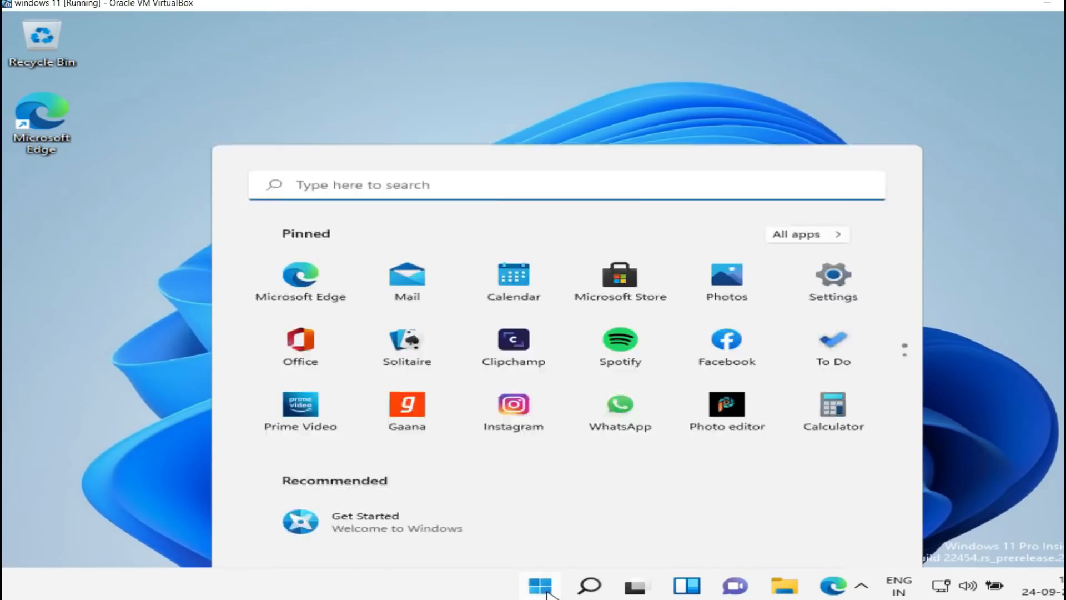
click(842, 533)
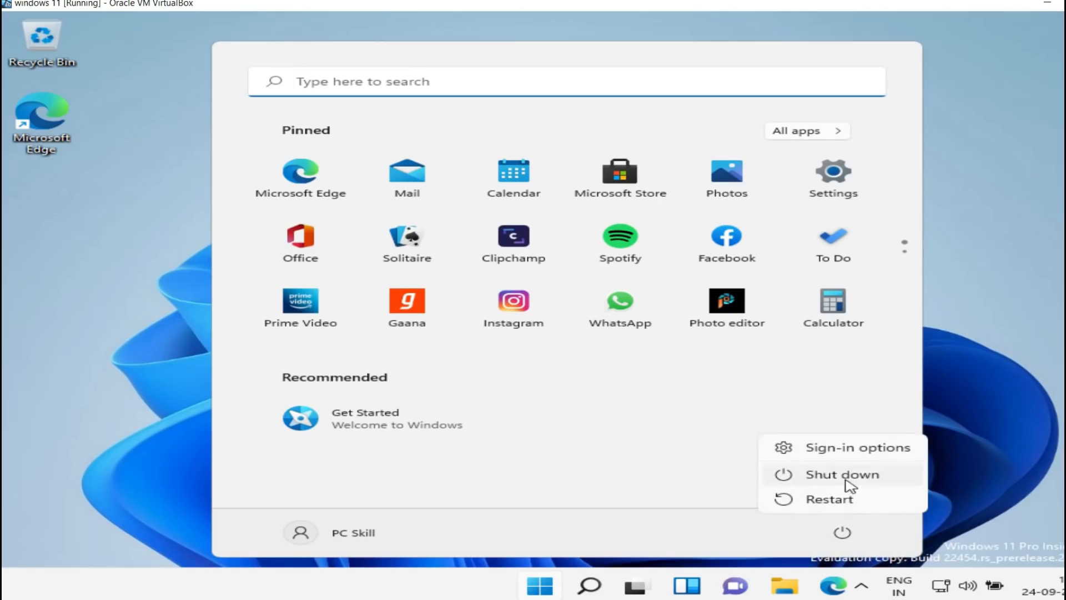
click(848, 478)
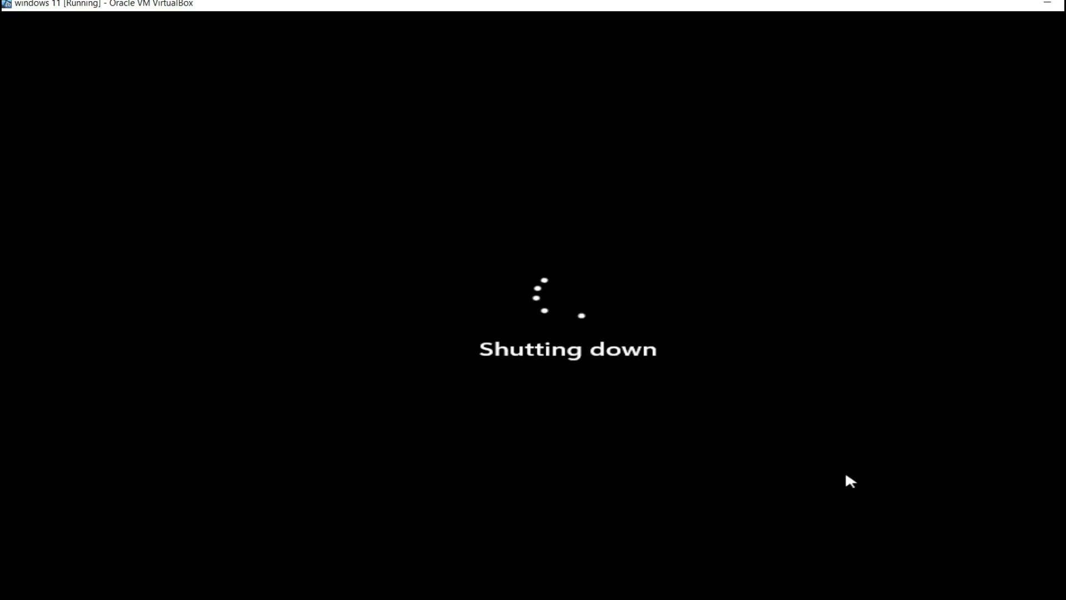